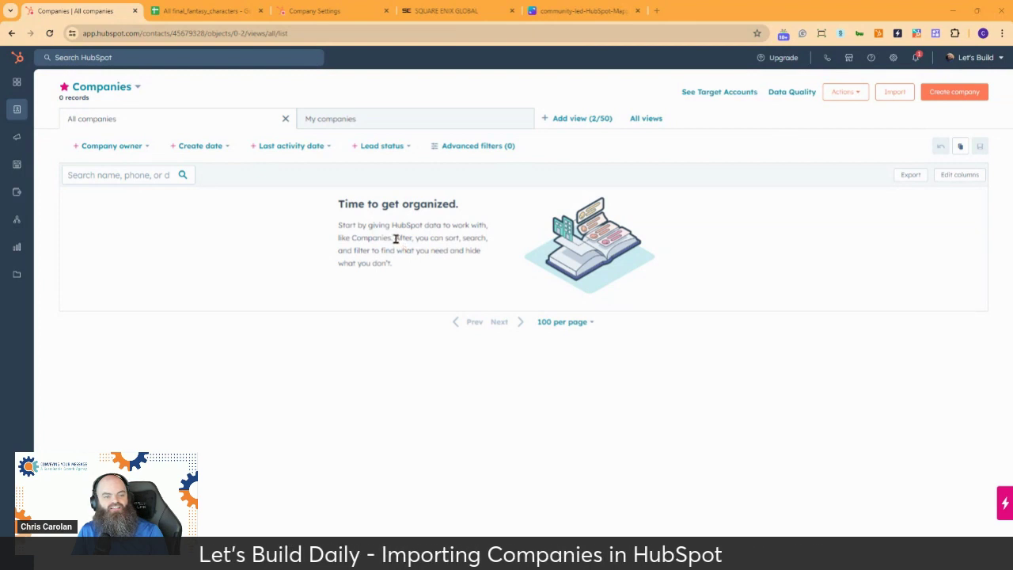
pyautogui.moveTo(396, 237); pyautogui.dragTo(413, 266)
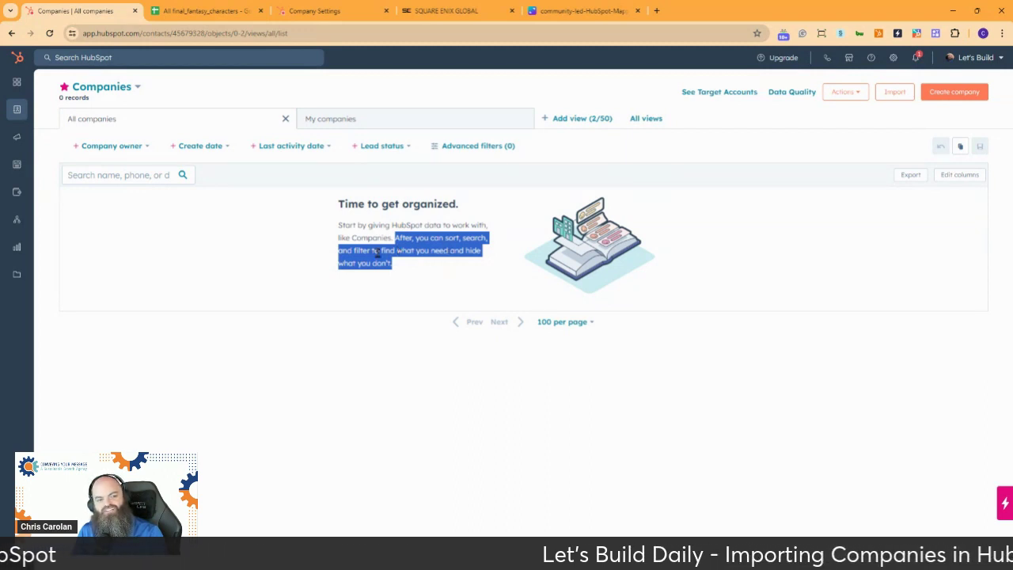
pyautogui.click(428, 265)
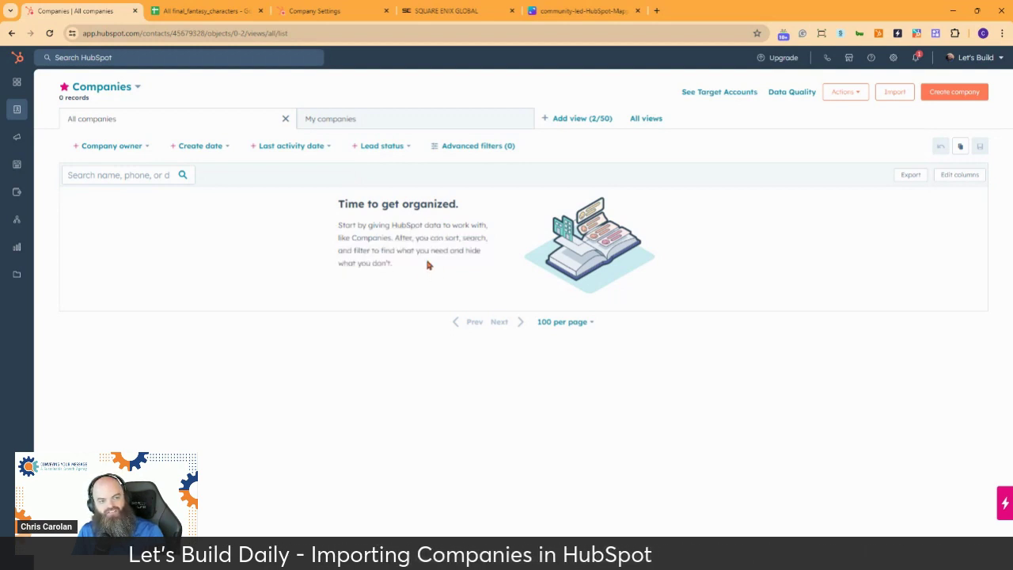
# View the Contacts record list and return to the Companies list.
pyautogui.click(117, 88)
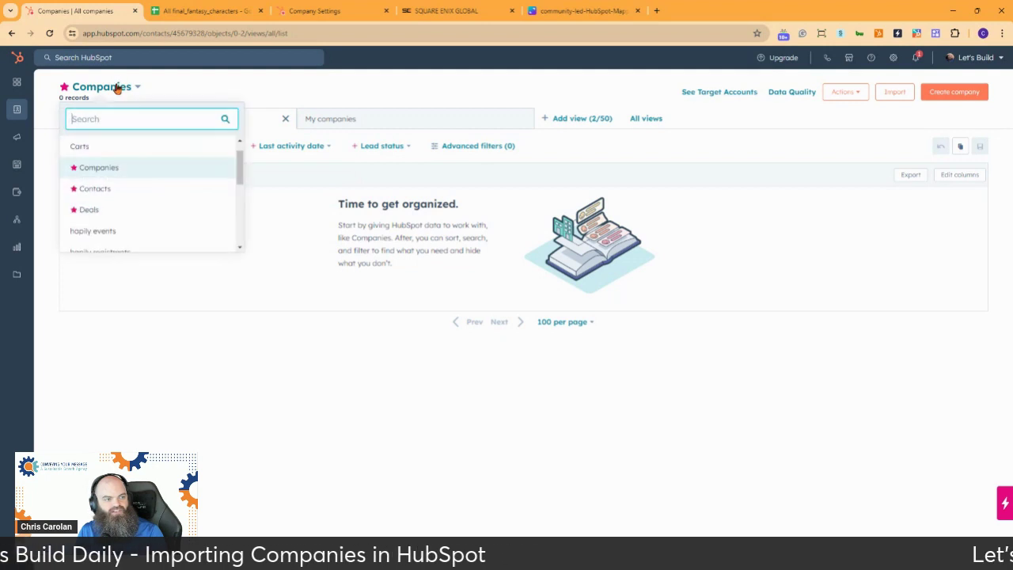
pyautogui.click(127, 189)
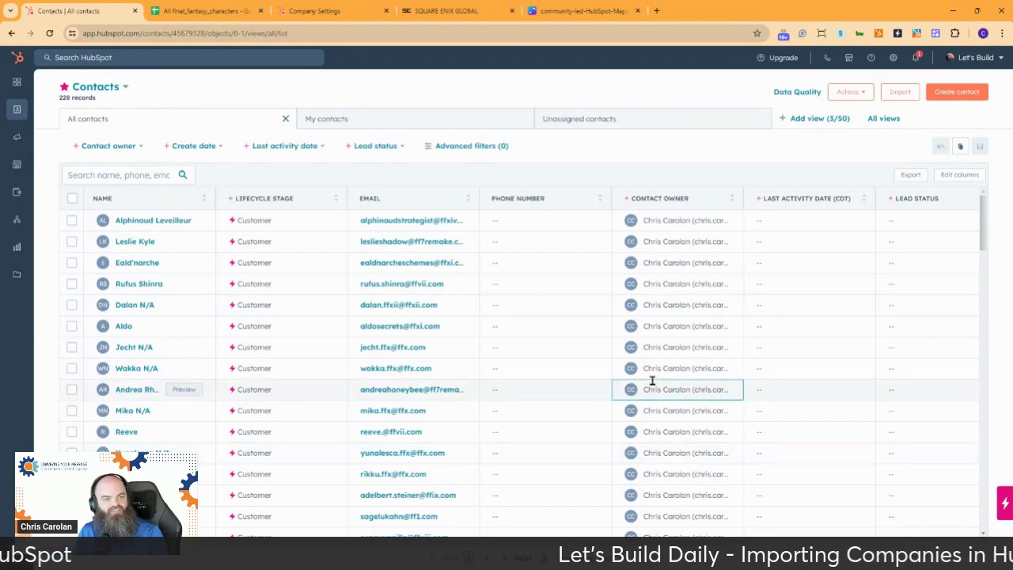
pyautogui.click(99, 90)
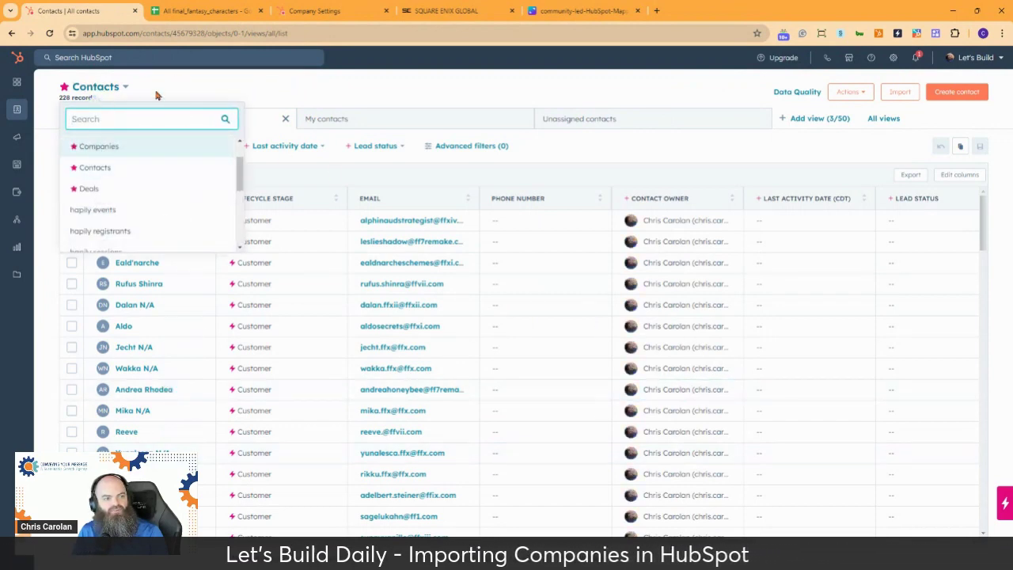
pyautogui.click(135, 147)
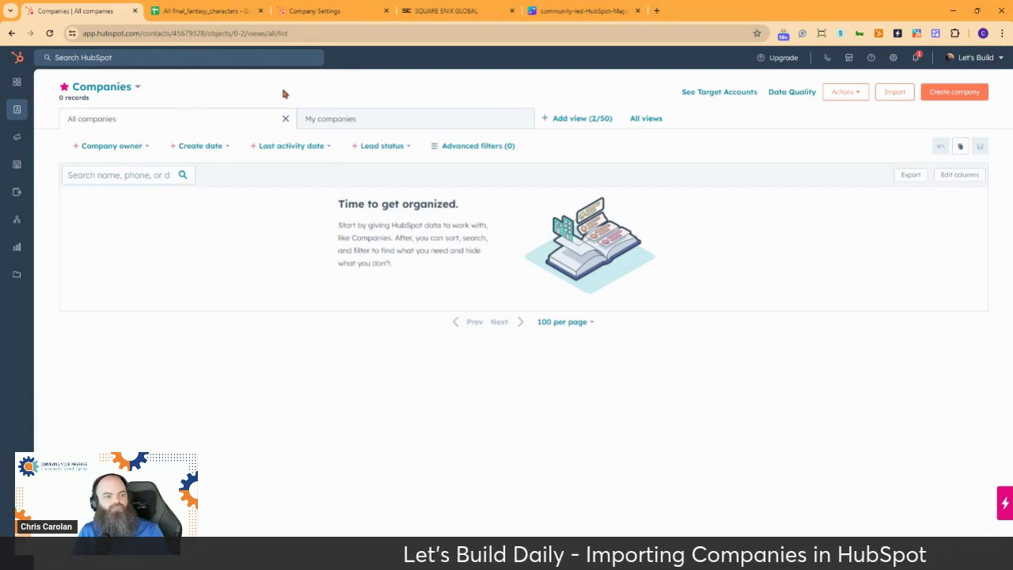
# Review the company Setup settings and the Companies-to-Companies association settings, skipping the introduction to same-object associations.
pyautogui.click(329, 12)
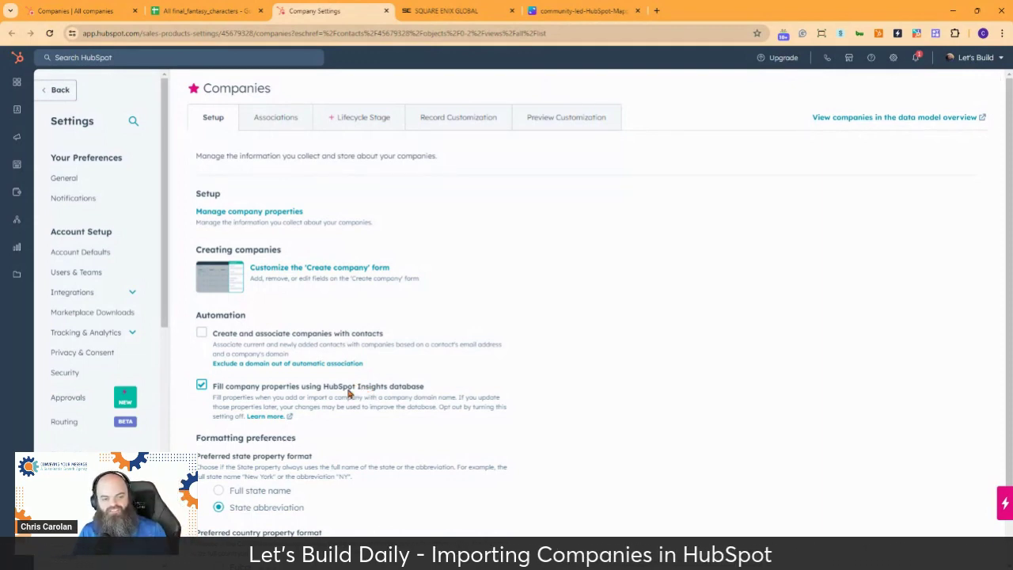
pyautogui.scroll(-1, 396, 392)
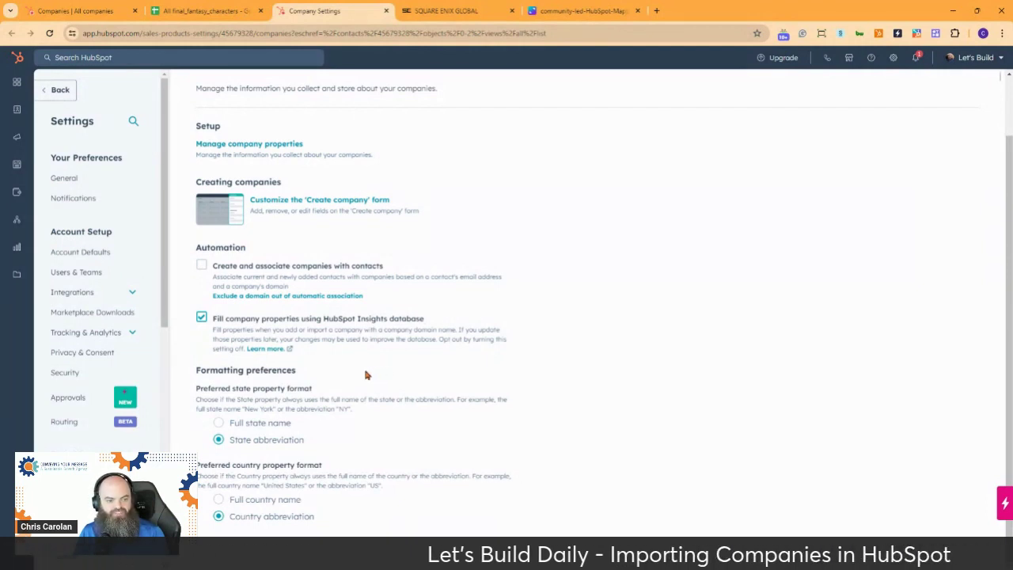
pyautogui.scroll(2, 366, 376)
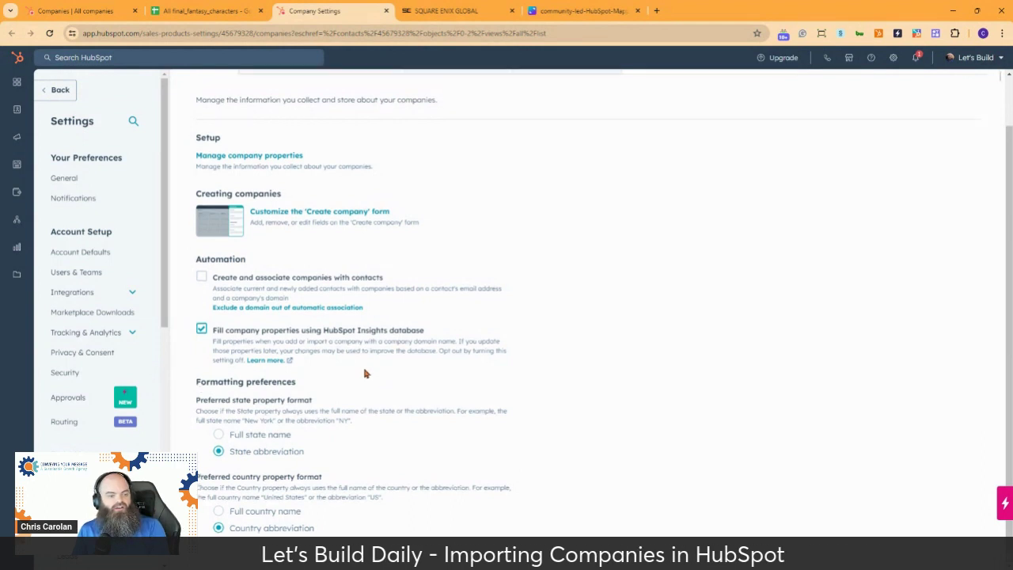
pyautogui.click(267, 115)
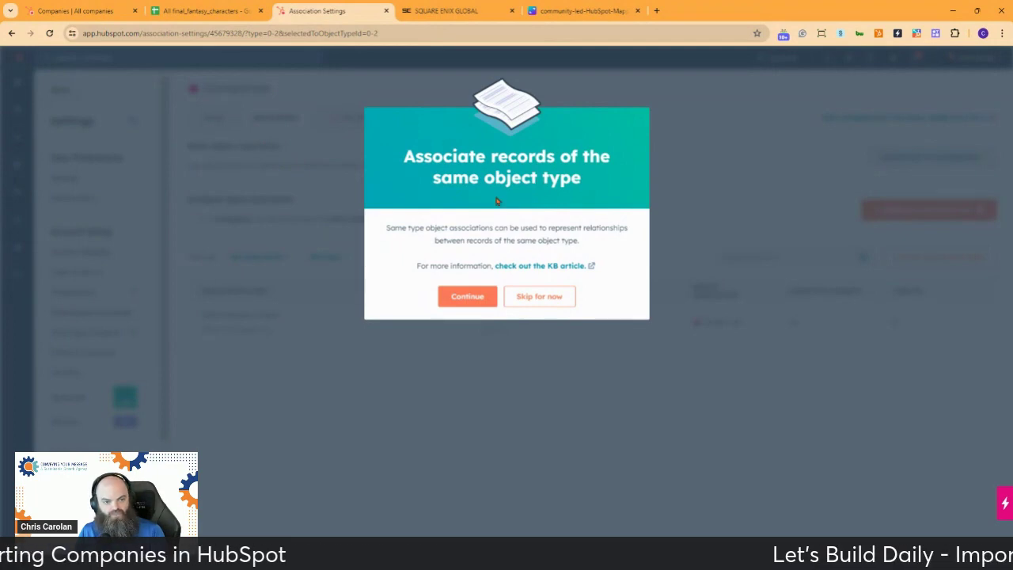
pyautogui.click(539, 296)
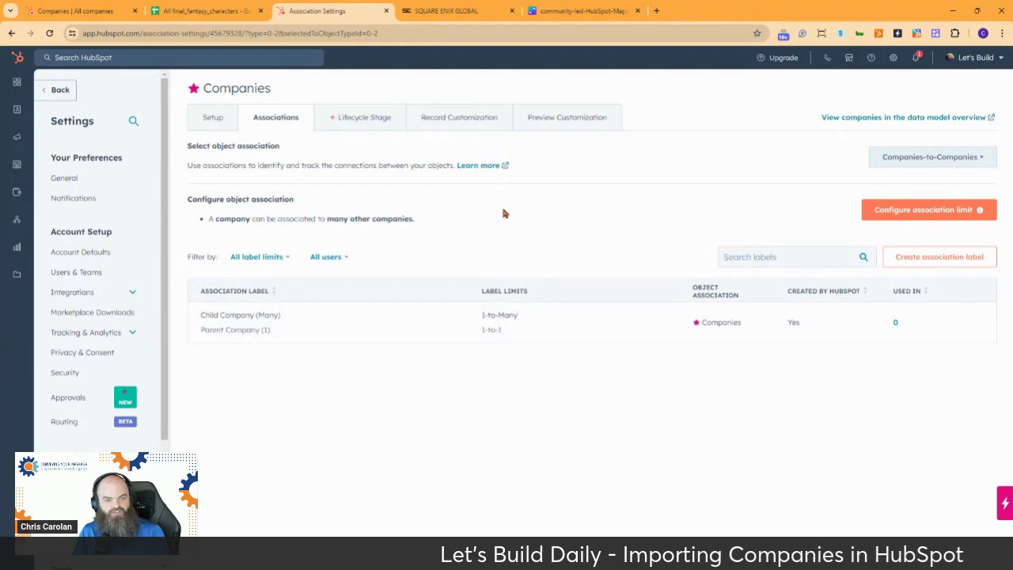
# Examine the lifecycle stages in the company settings and how many records use each.
pyautogui.click(355, 120)
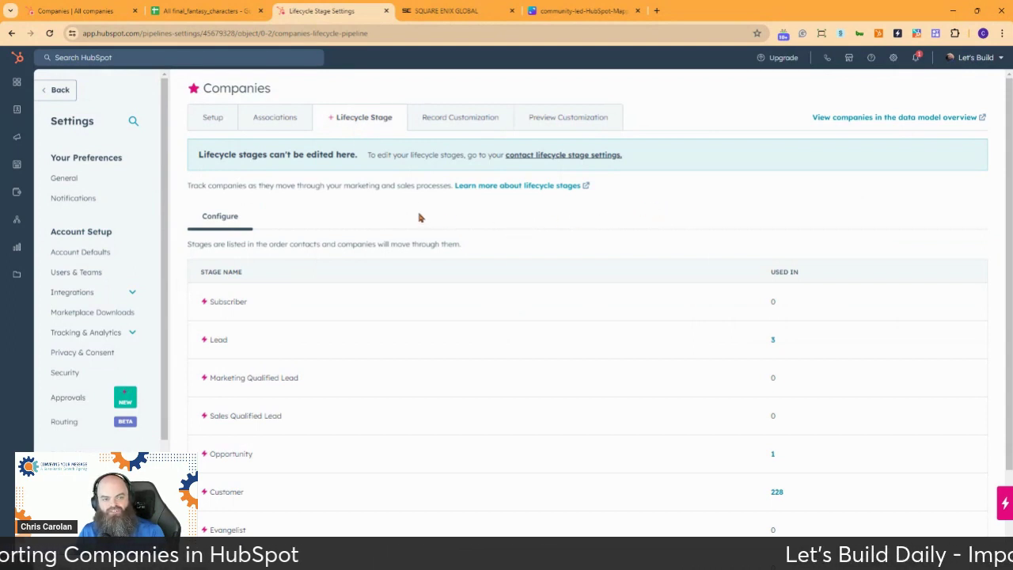
pyautogui.scroll(-1, 420, 218)
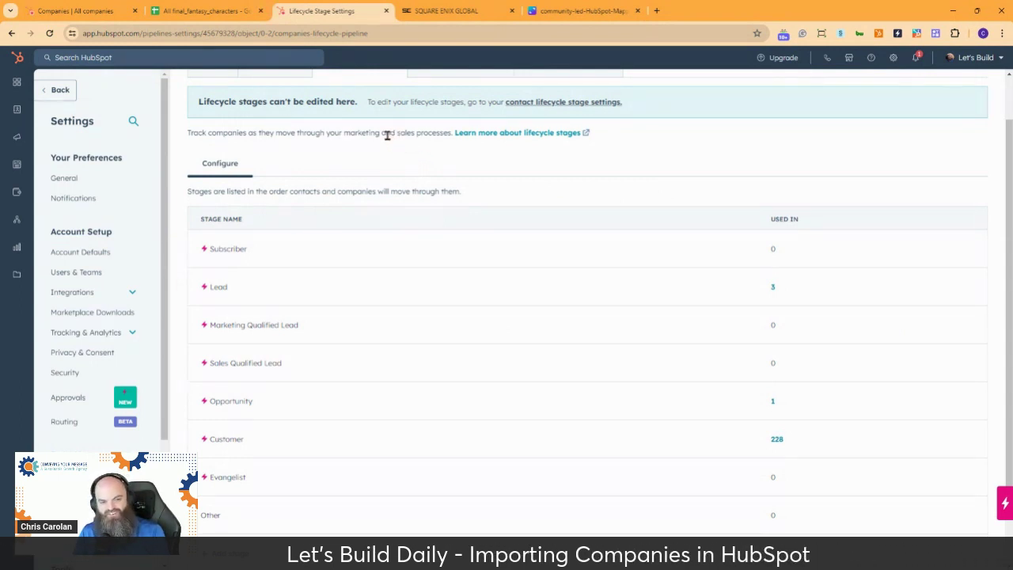
pyautogui.scroll(1, 398, 172)
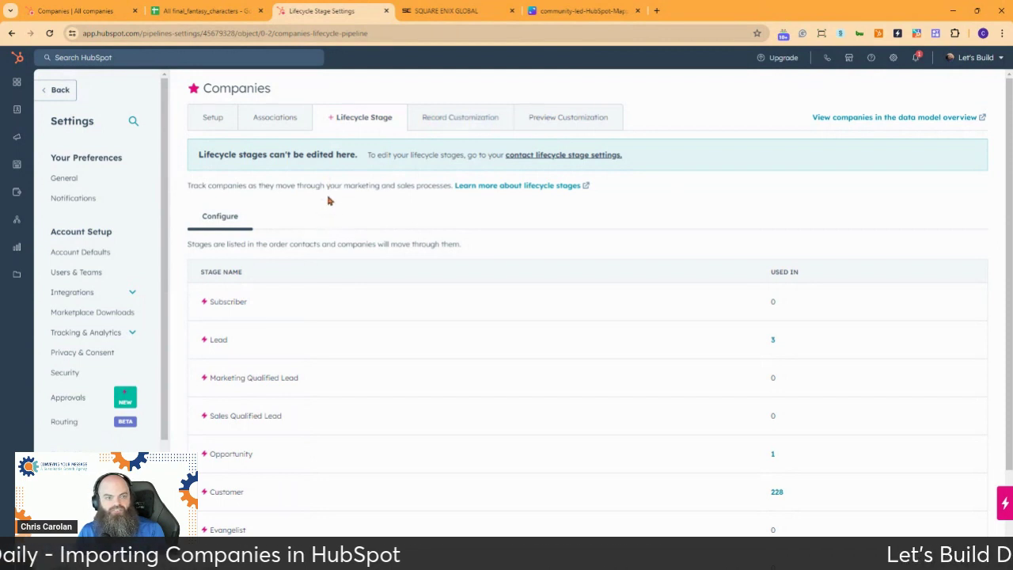
# Switch to the All final_fantasy_characters spreadsheet and look over the final_fantasy_contacts sheet, ending on the Companies sheet.
pyautogui.click(202, 10)
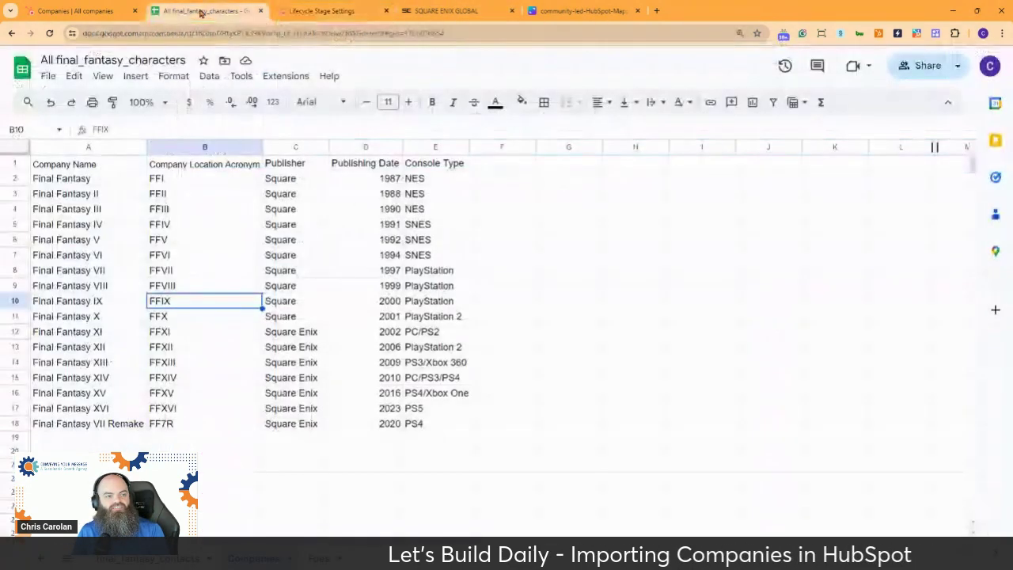
pyautogui.click(158, 561)
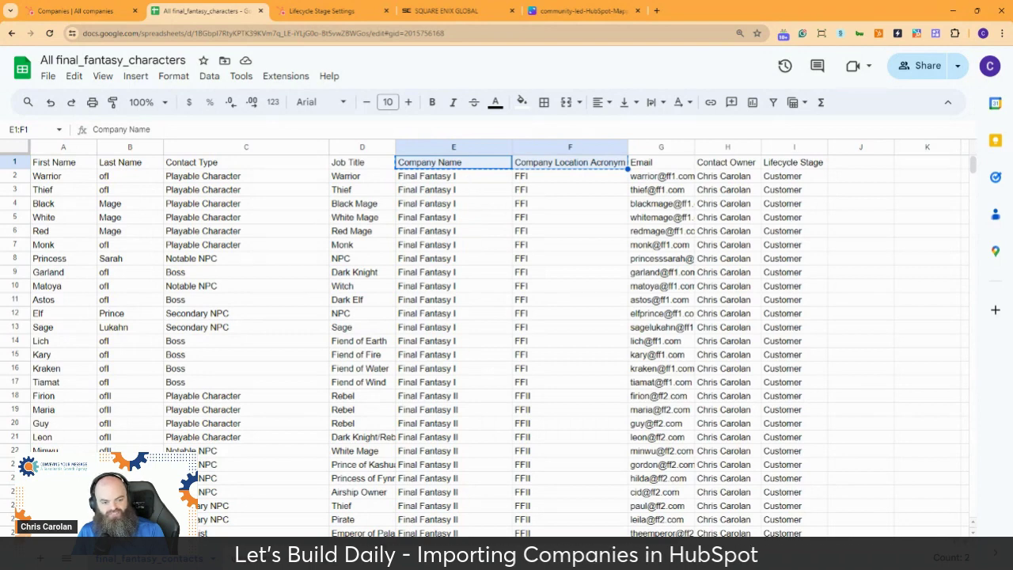
pyautogui.click(257, 559)
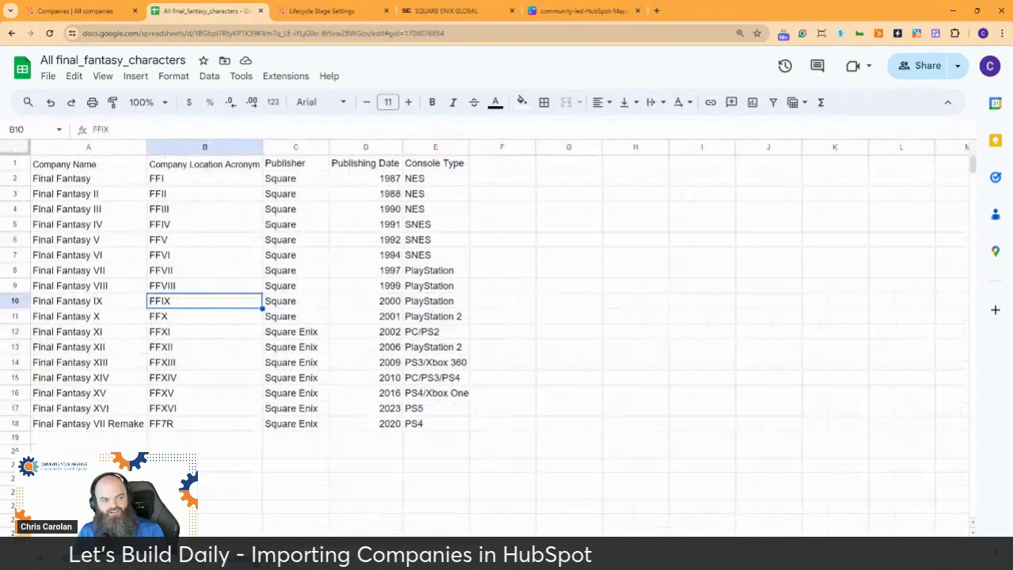
# Rename the Publisher header in cell C1 of the Companies sheet to "Parent Company".
pyautogui.click(288, 166)
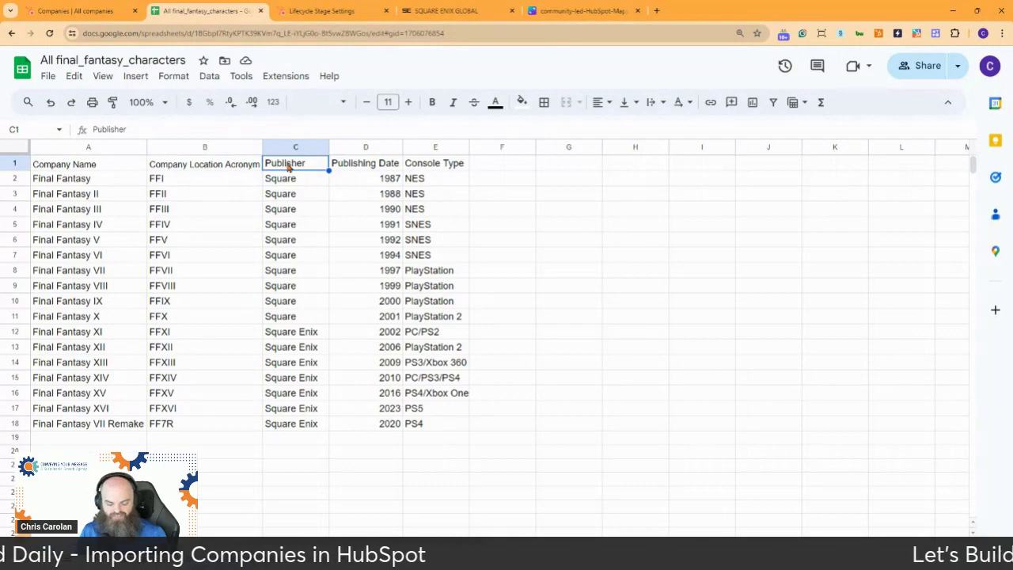
pyautogui.write('P')
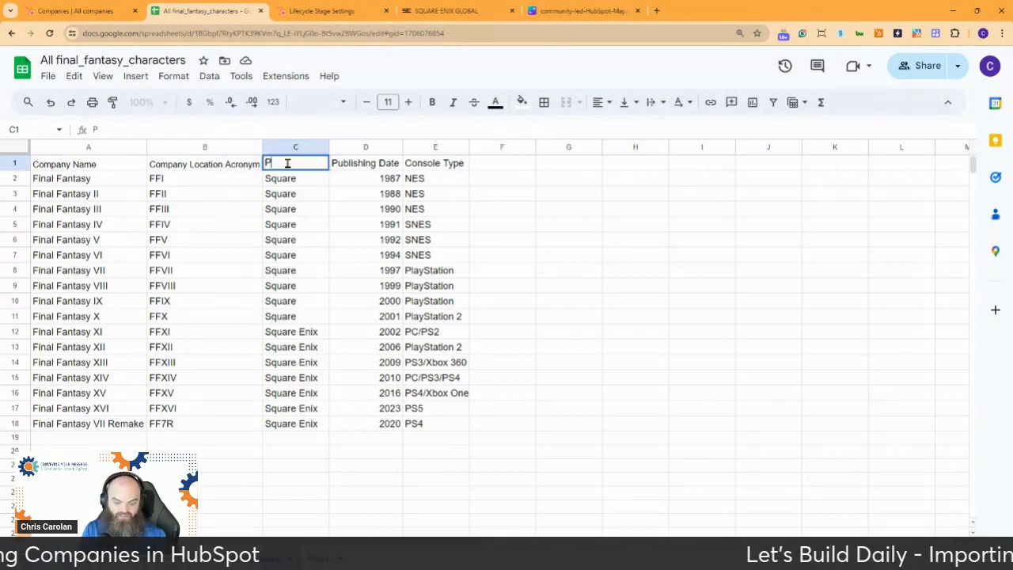
pyautogui.write('arent')
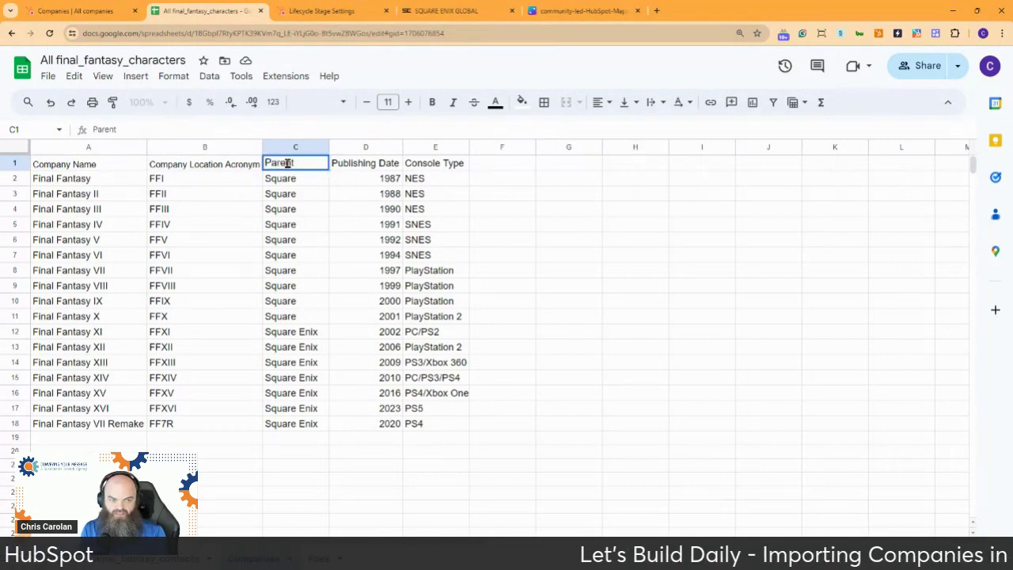
pyautogui.write(' Company')
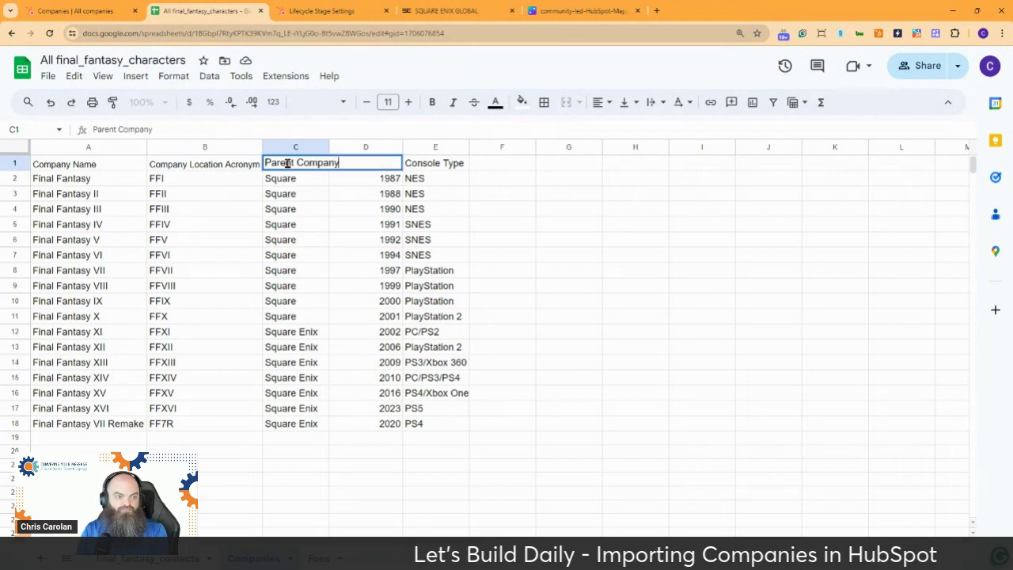
pyautogui.press('Return')
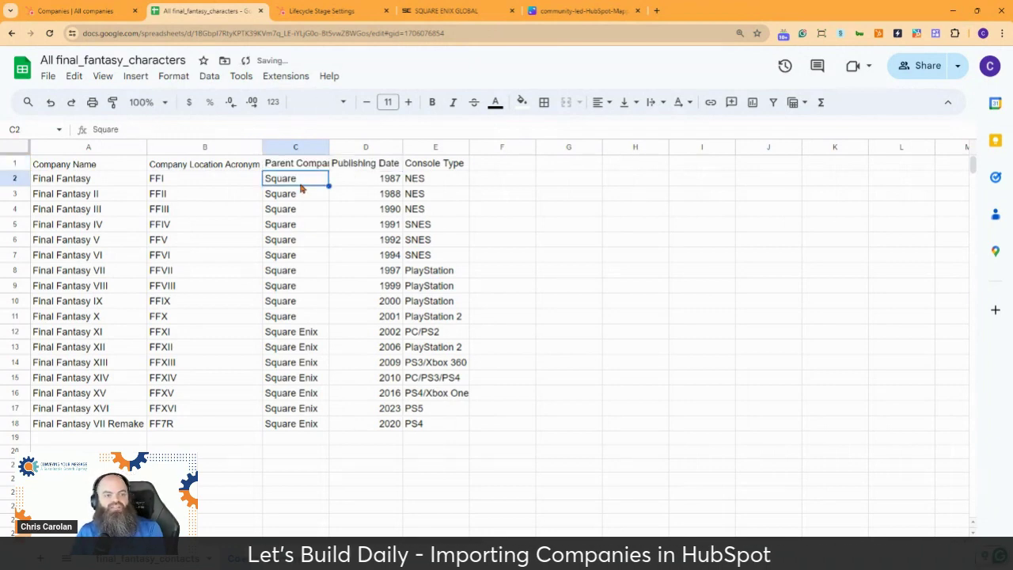
# Check the final_fantasy_contacts sheet and add a "Company Name" header in cell F1 of the Companies sheet.
pyautogui.click(150, 558)
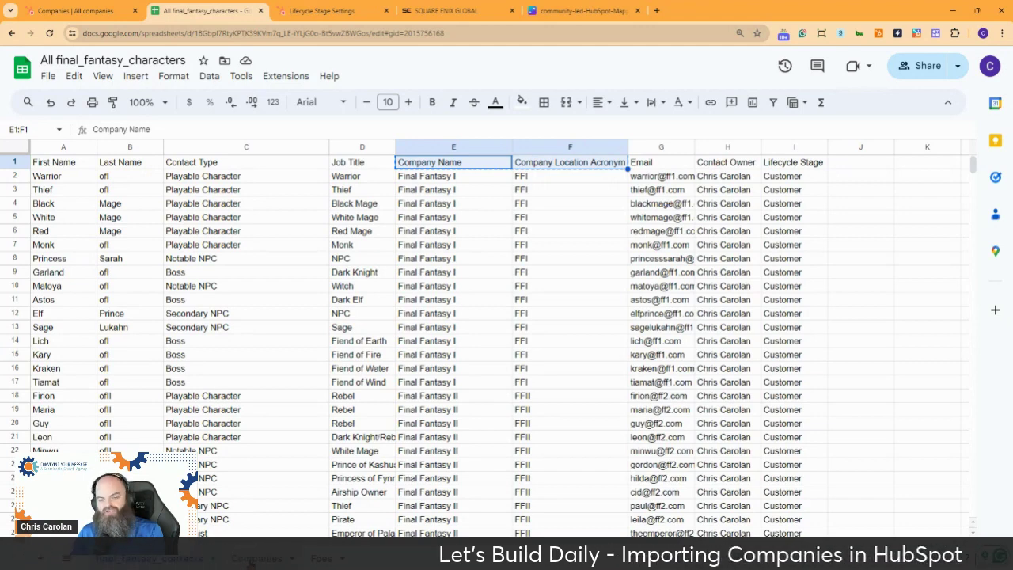
pyautogui.click(253, 559)
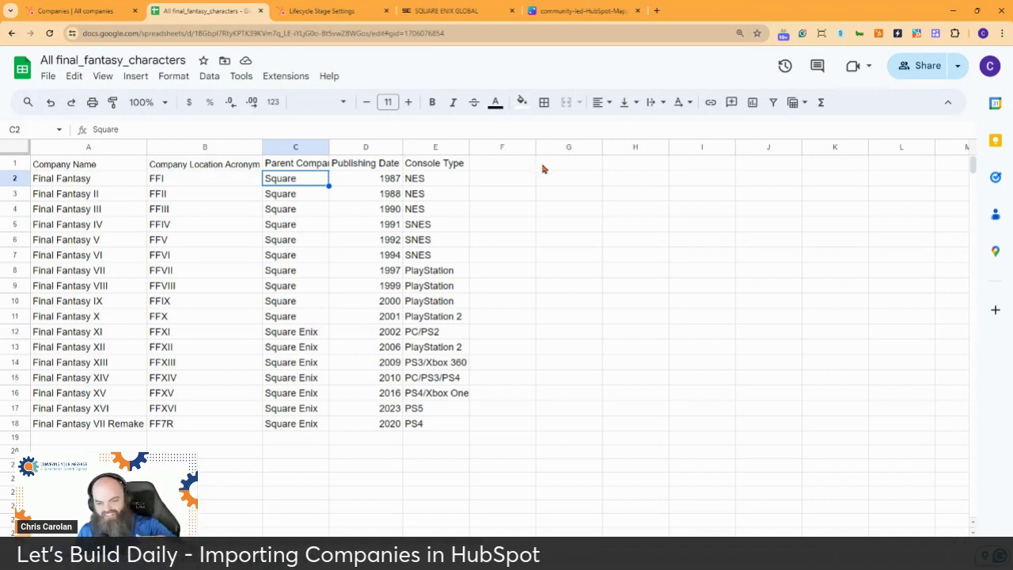
pyautogui.click(507, 164)
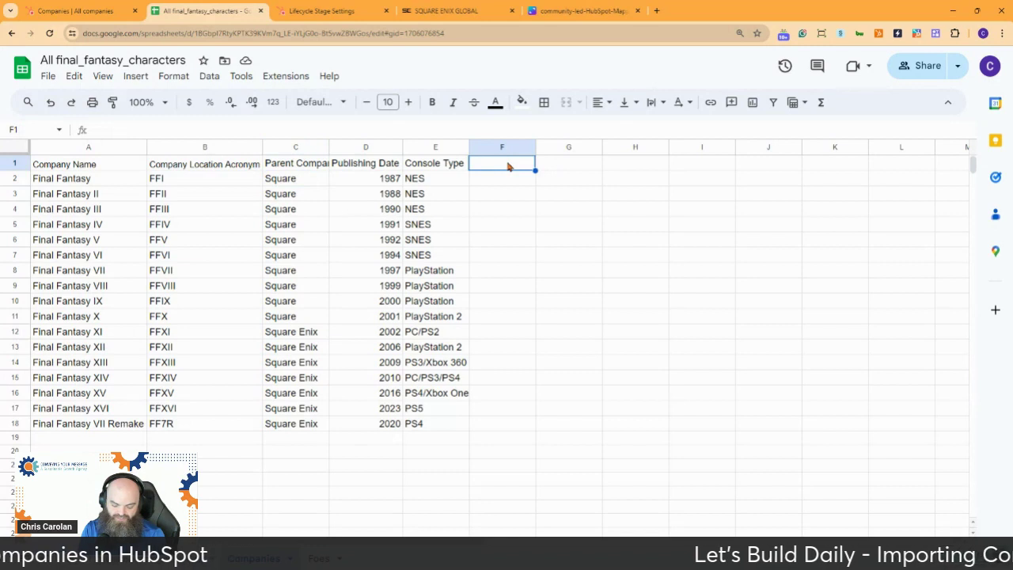
pyautogui.write('Comp')
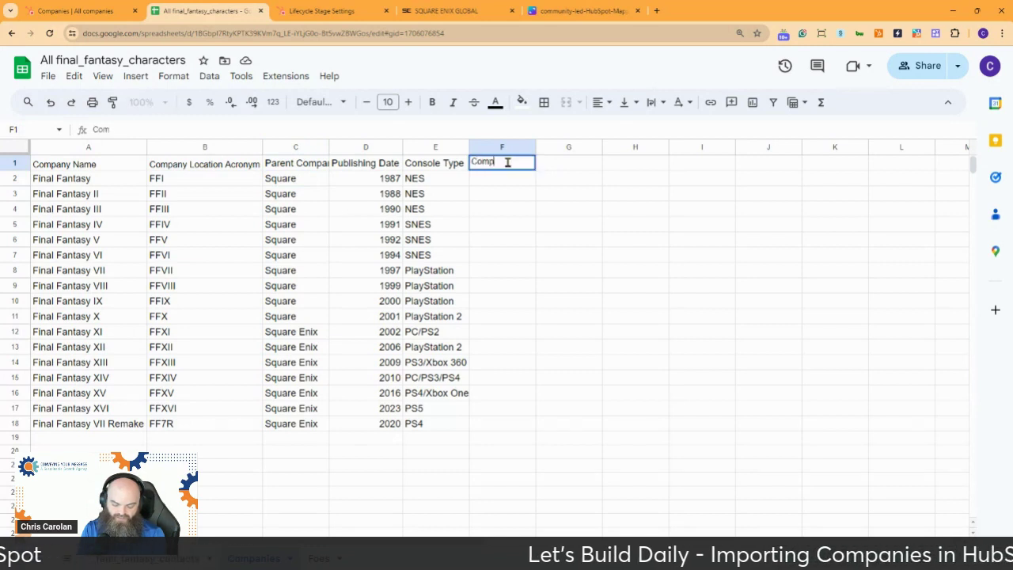
pyautogui.write('any Name')
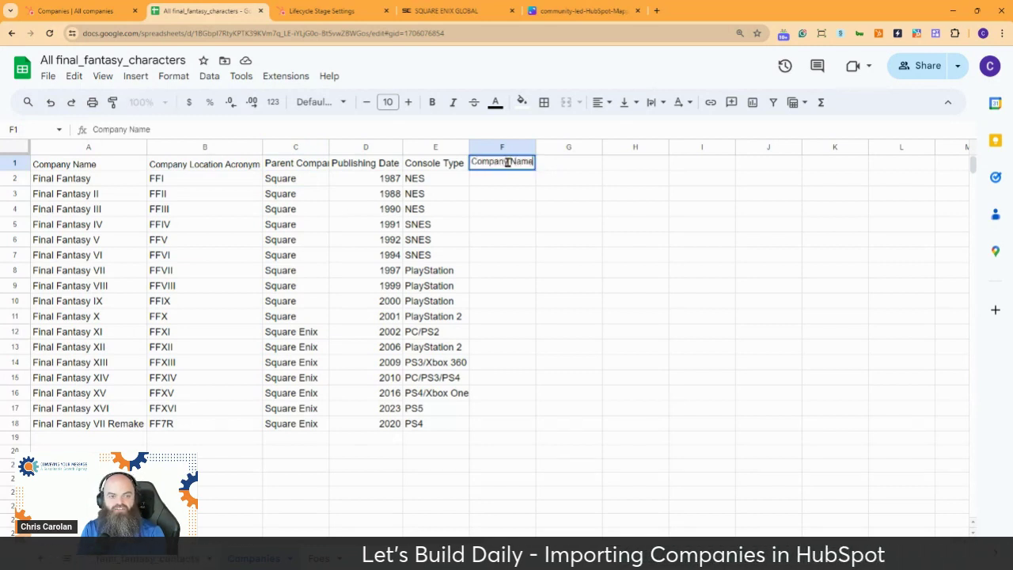
pyautogui.press('Return')
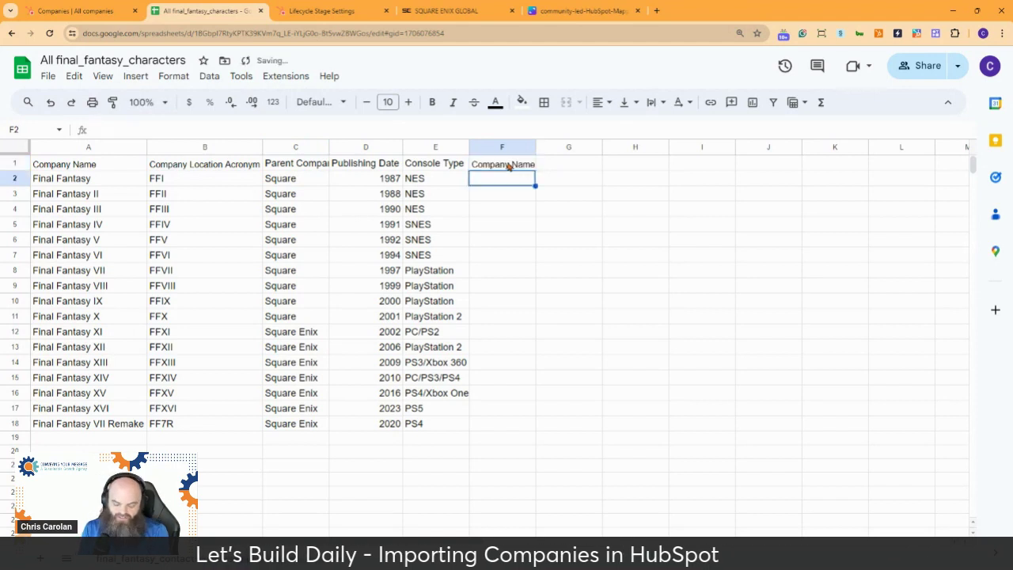
# Enter =CONCATENATE(C2," - ",B2) in cell F2 to combine the parent company with the company location acronym.
pyautogui.write('=con')
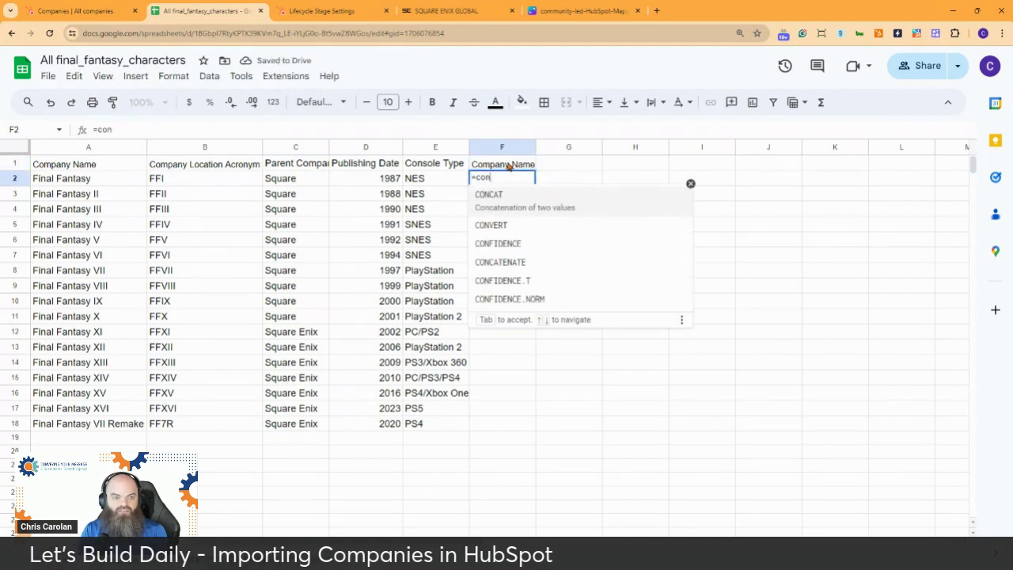
pyautogui.click(524, 196)
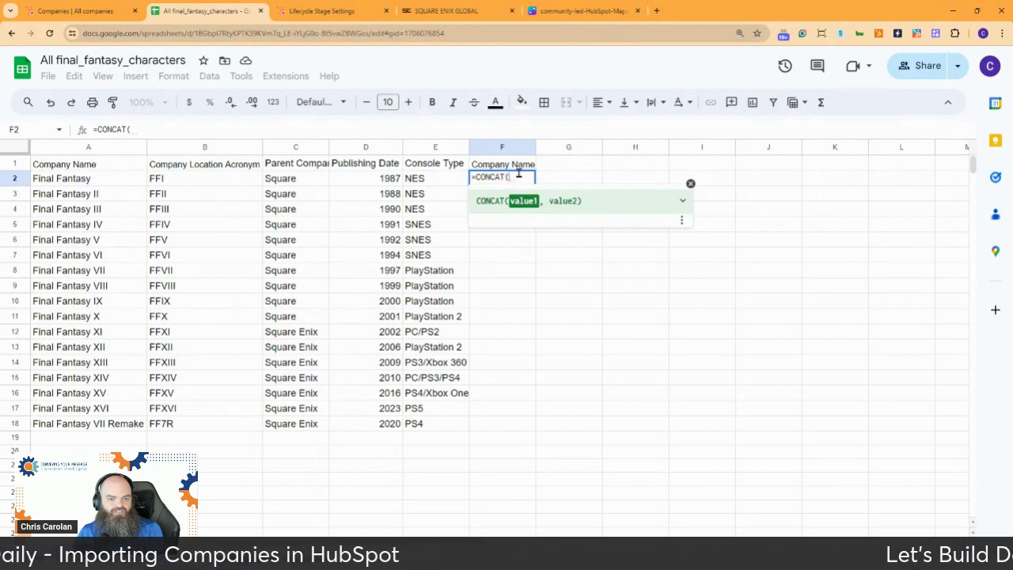
pyautogui.press('BackSpace')
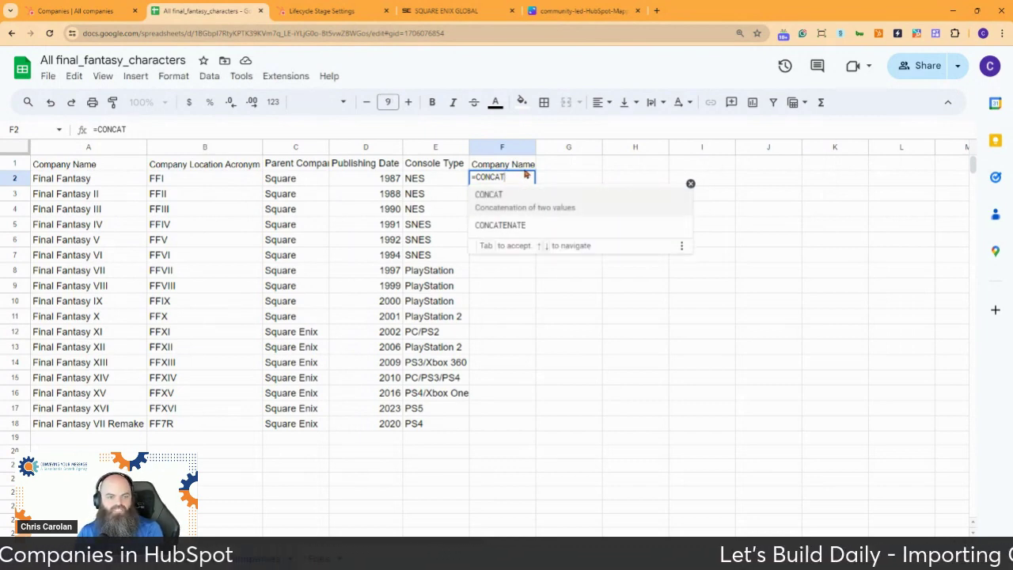
pyautogui.click(500, 225)
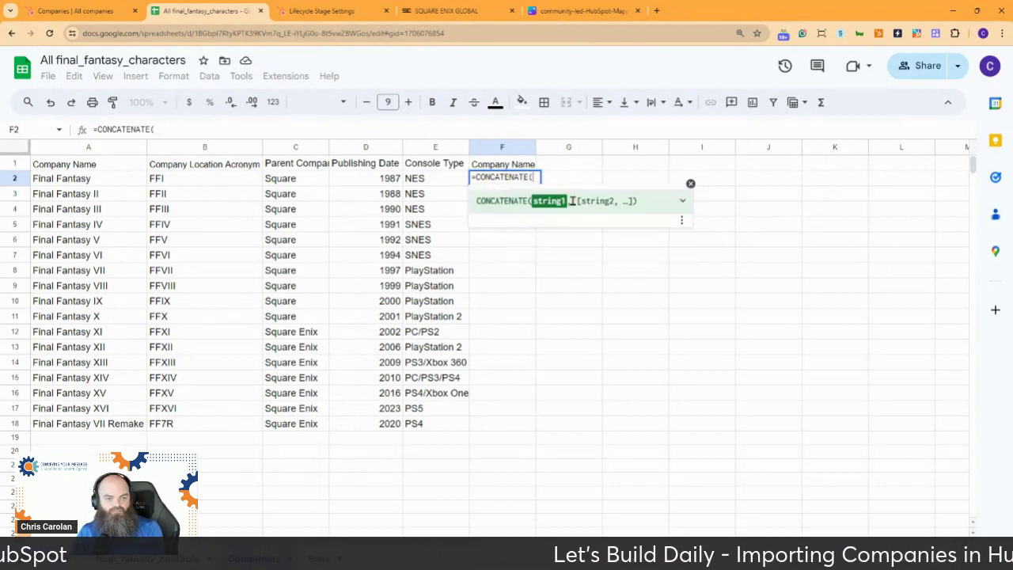
pyautogui.click(290, 182)
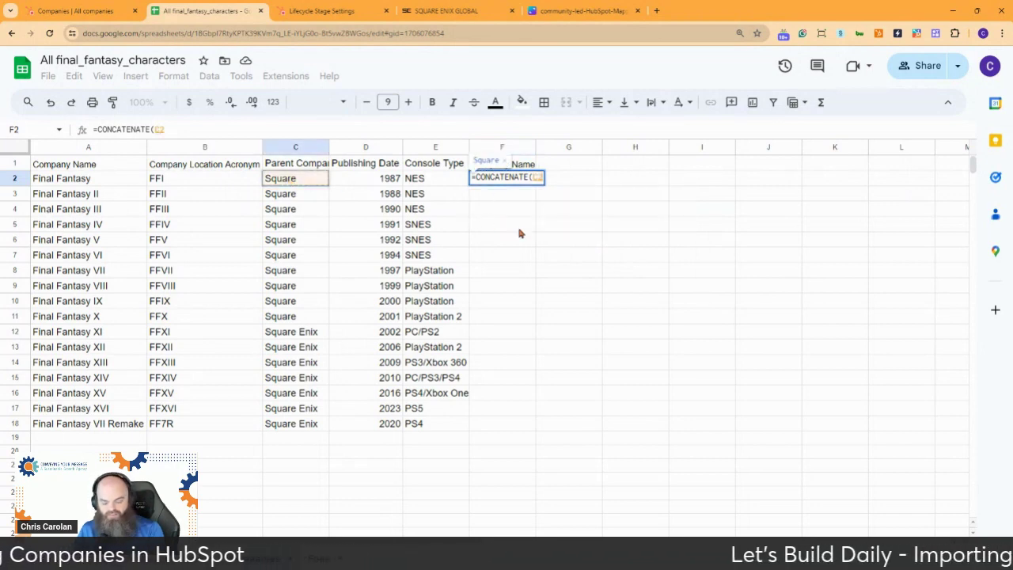
pyautogui.write(',')
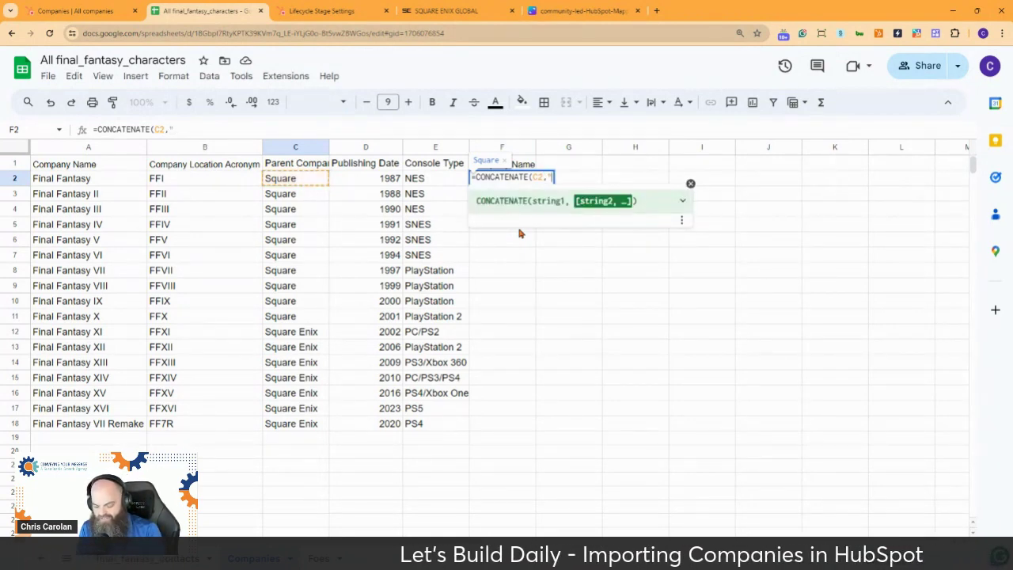
pyautogui.write('" -')
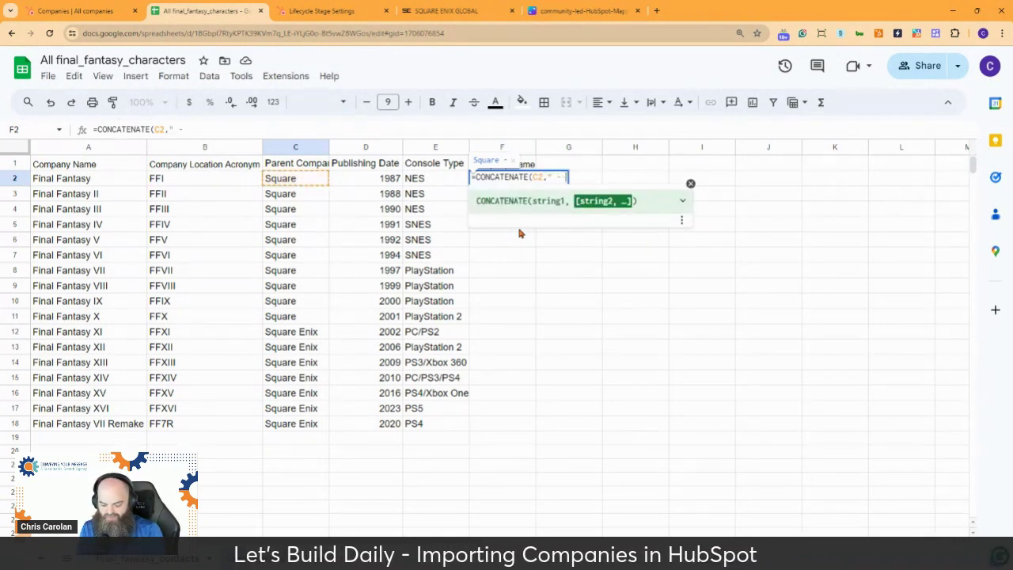
pyautogui.write(' "')
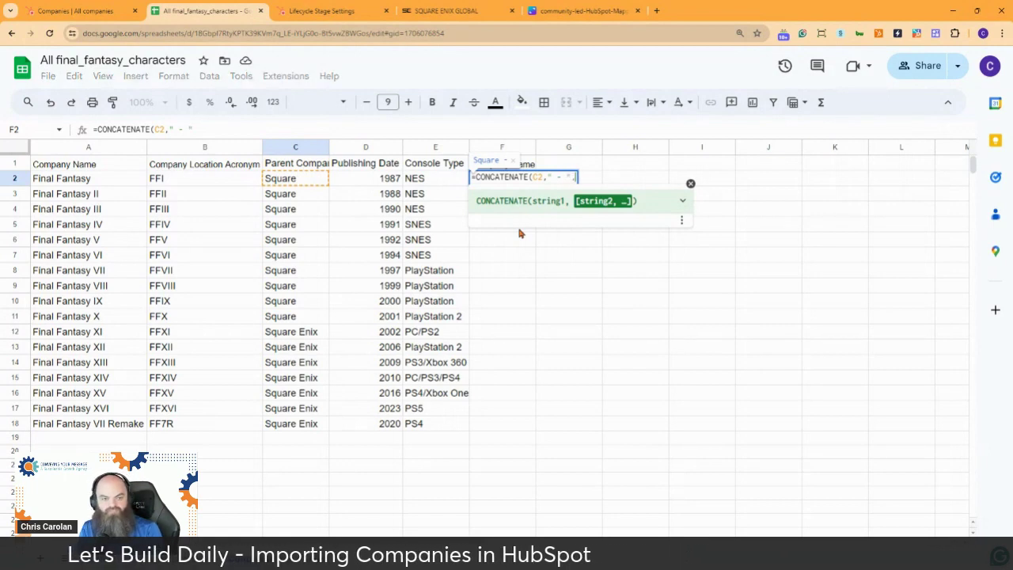
pyautogui.write(',')
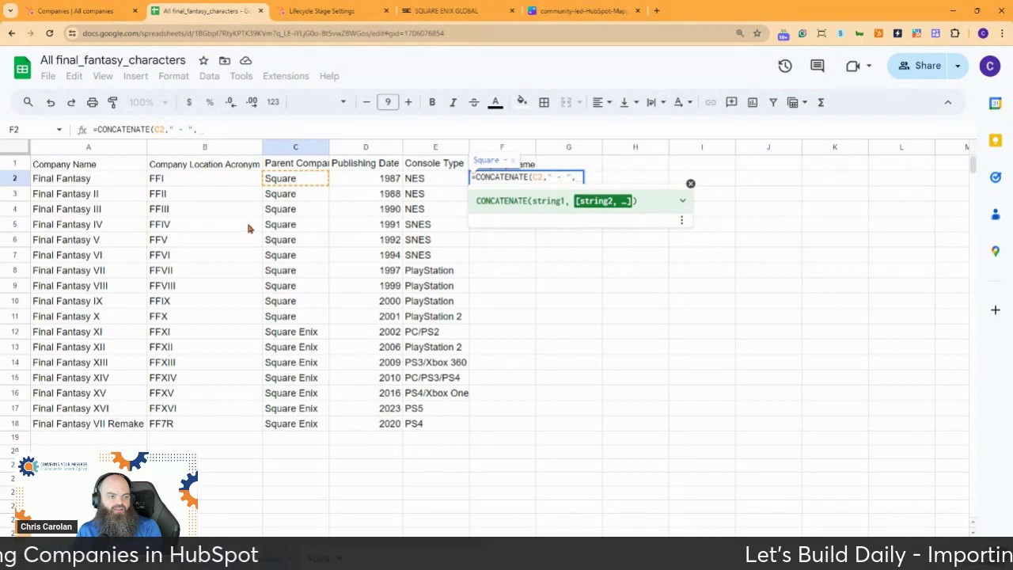
pyautogui.click(176, 181)
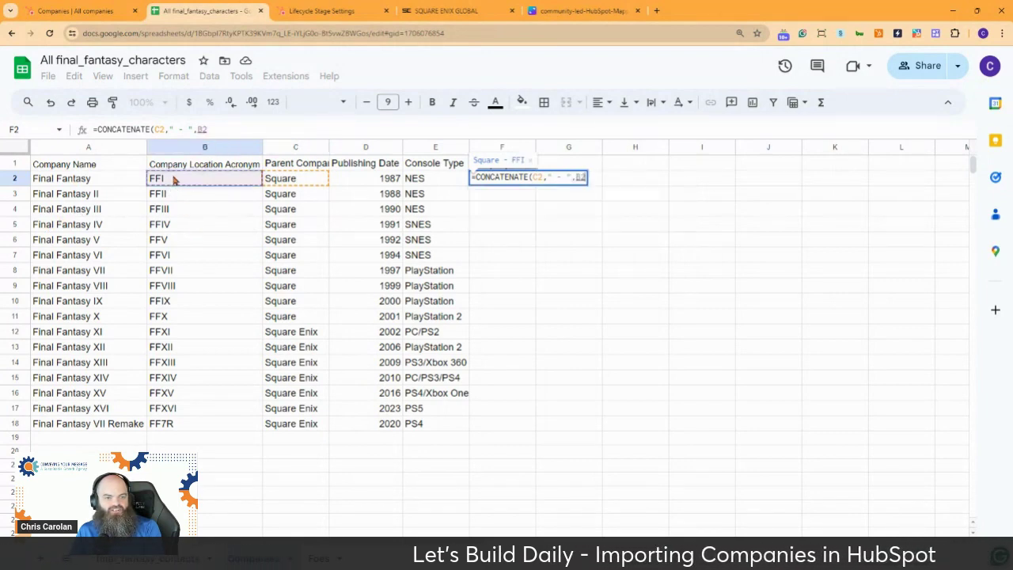
pyautogui.write(')')
pyautogui.press('Return')
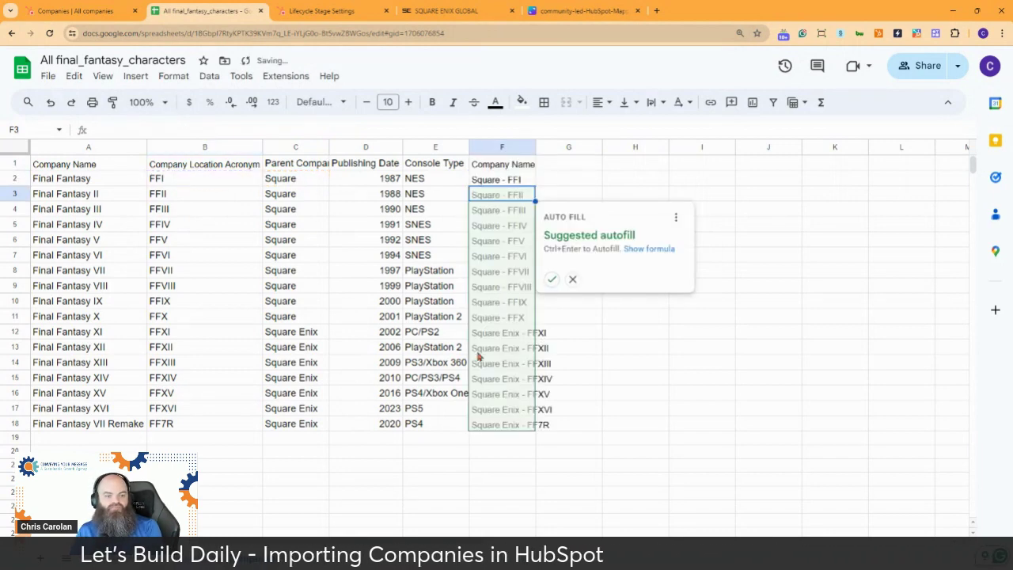
# Fill the combined-name formula from F2 down through row 18, without using the suggested autofill.
pyautogui.click(586, 365)
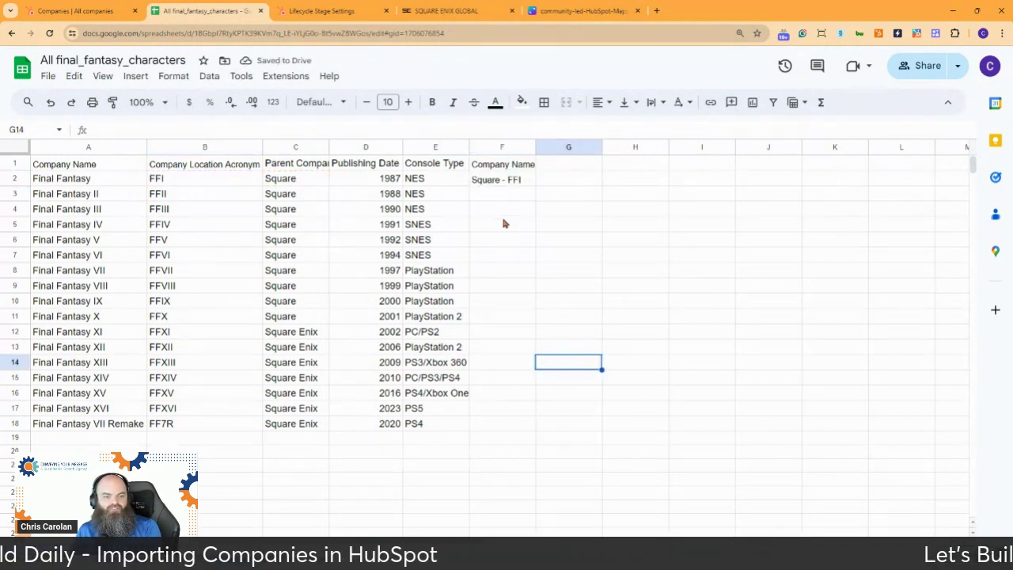
pyautogui.click(523, 181)
pyautogui.doubleClick(536, 184)
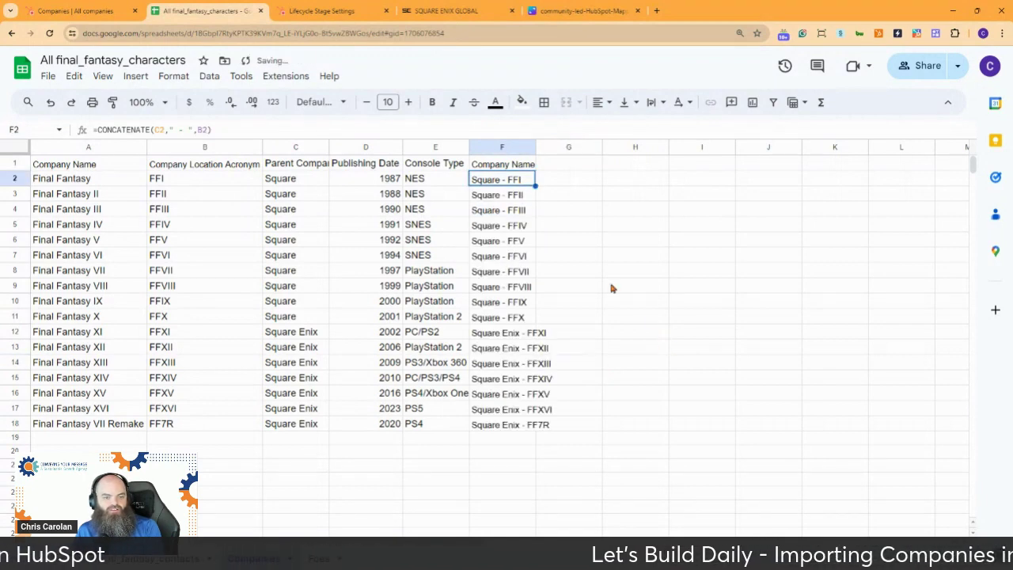
# Rename the header in cell F1 to "Concat Company Name".
pyautogui.doubleClick(472, 164)
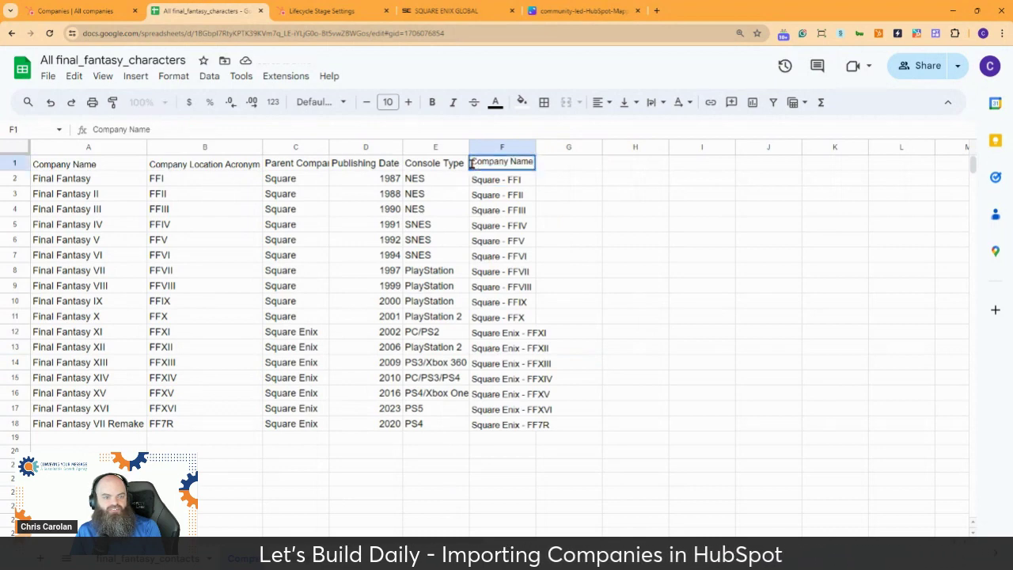
pyautogui.press('Escape')
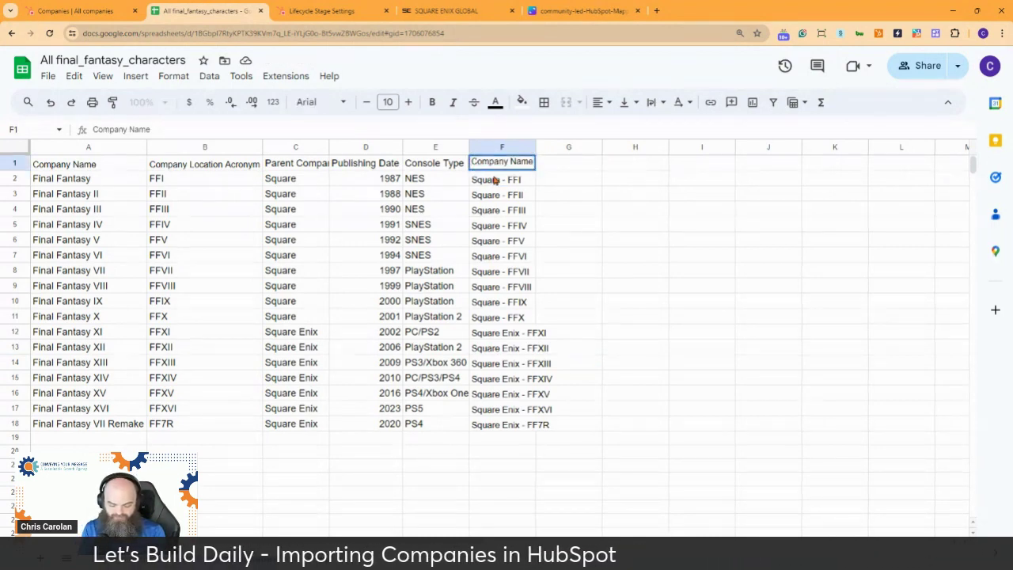
pyautogui.press('F2')
pyautogui.press('Home')
pyautogui.write('Concat')
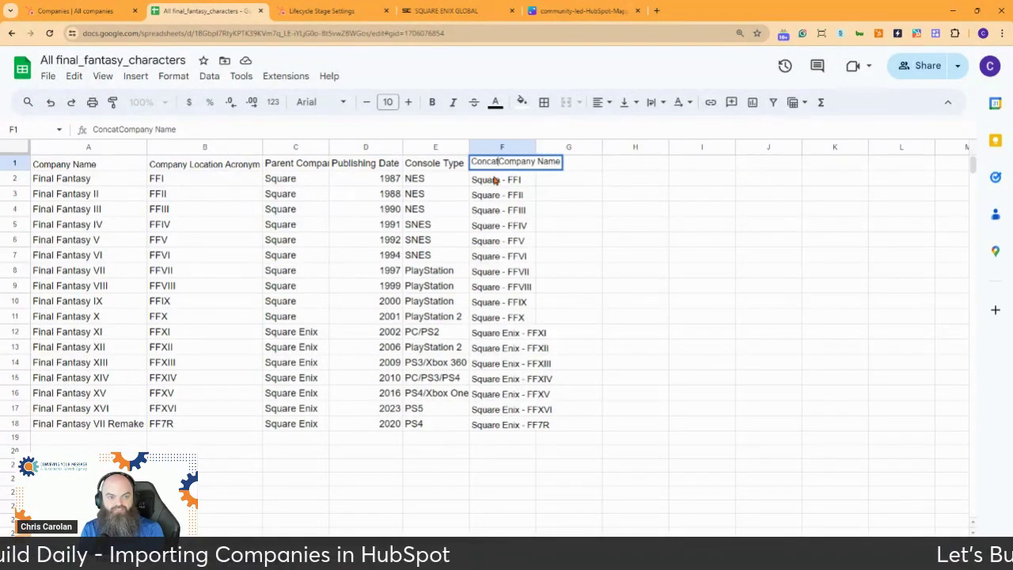
pyautogui.click(495, 181)
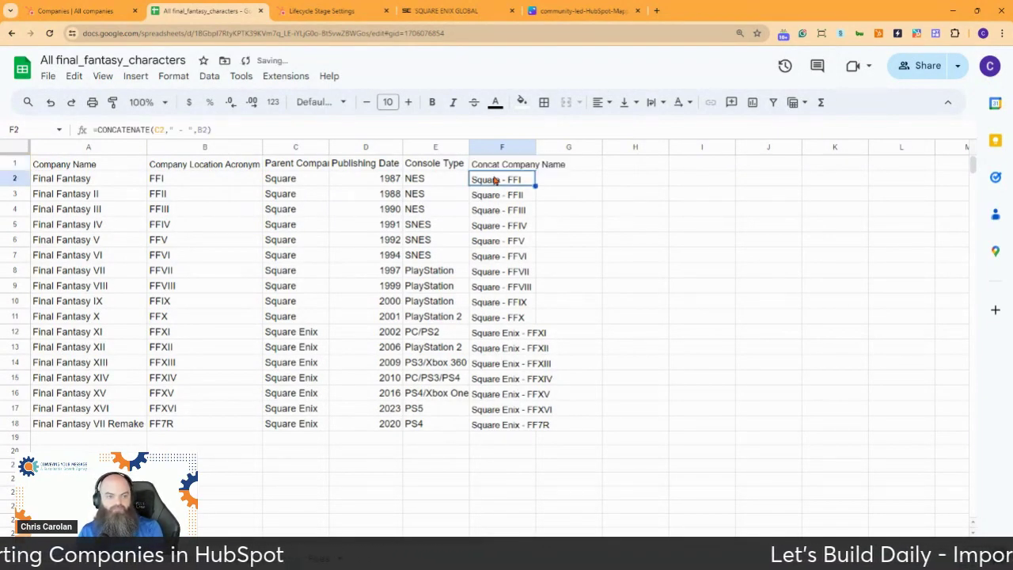
# Add a "Company Owner" header in cell G1.
pyautogui.click(582, 164)
pyautogui.write('Com')
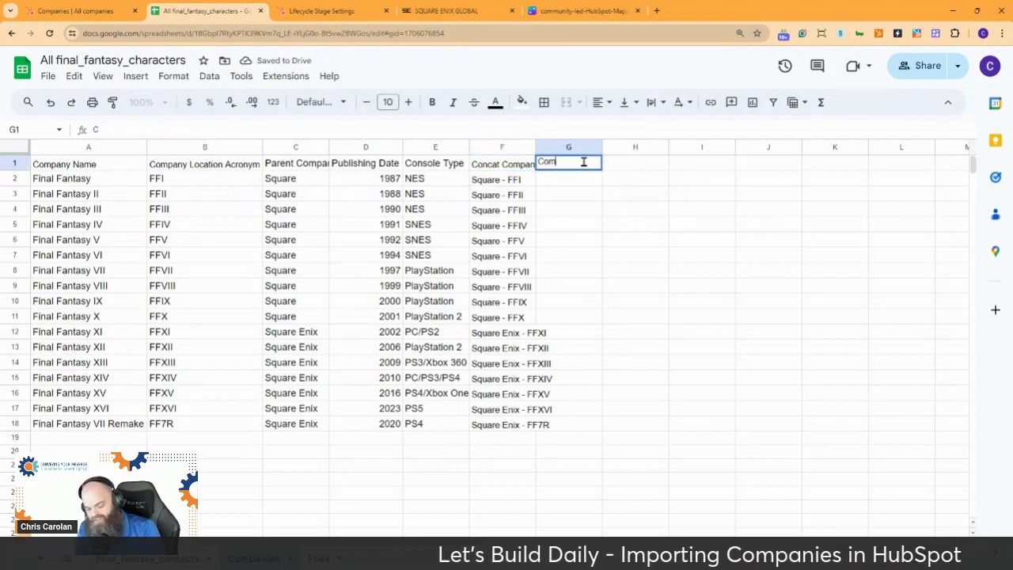
pyautogui.write('pany Ow')
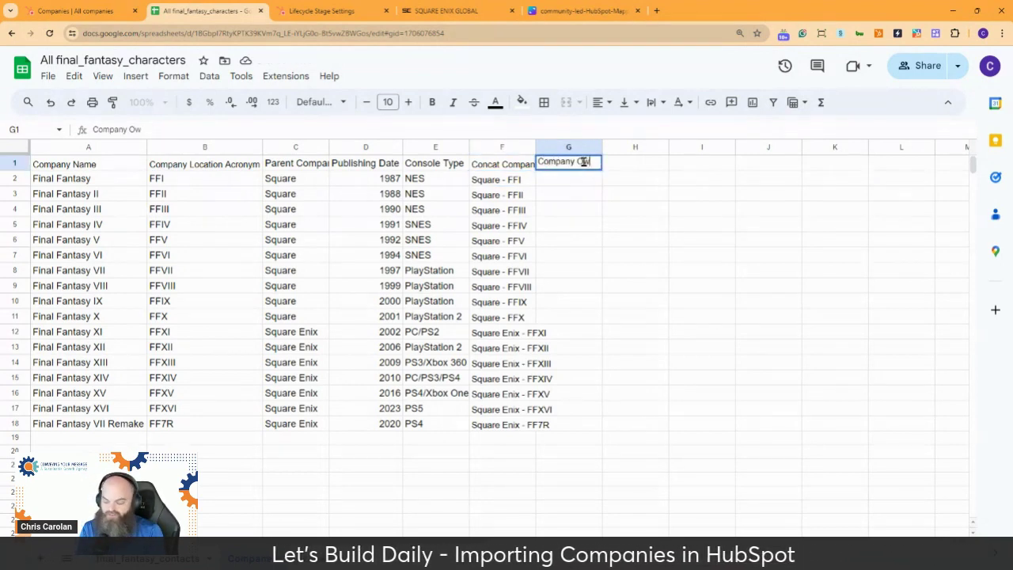
pyautogui.write('ner')
pyautogui.press('Return')
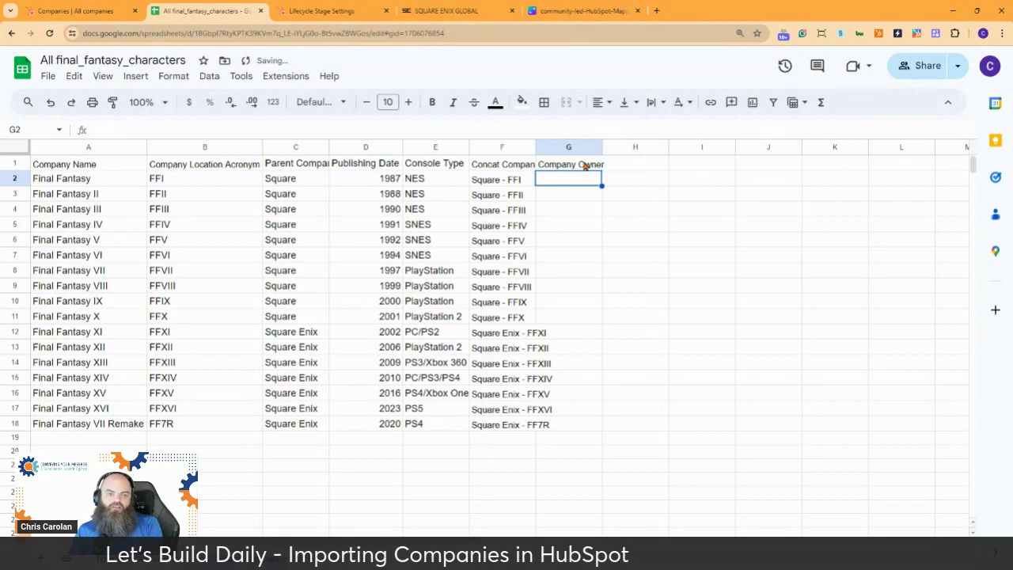
pyautogui.click(582, 164)
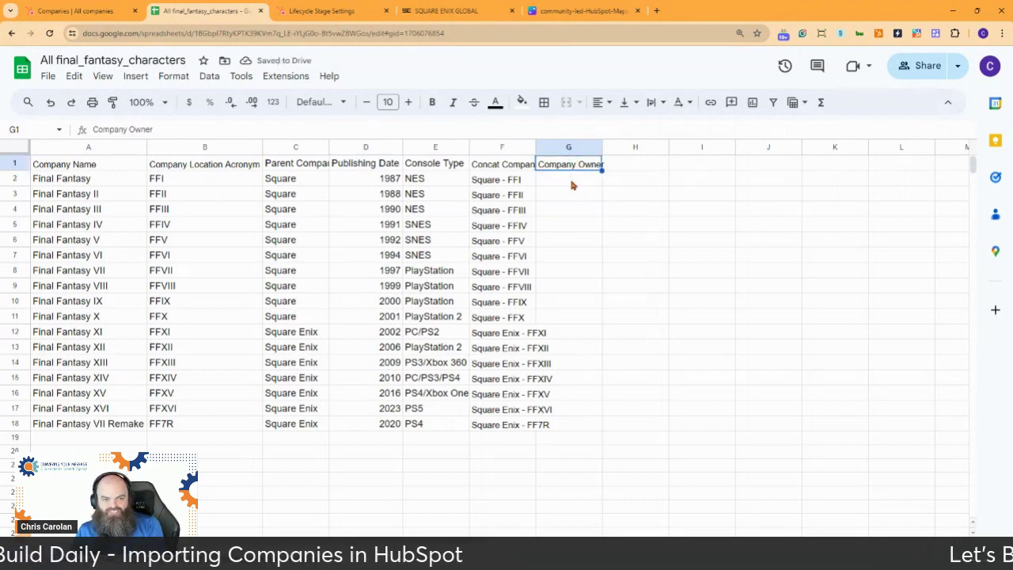
# Enter the company owner's full name in G2 and fill it down through row 18.
pyautogui.click(570, 181)
pyautogui.write('Chris Carolan')
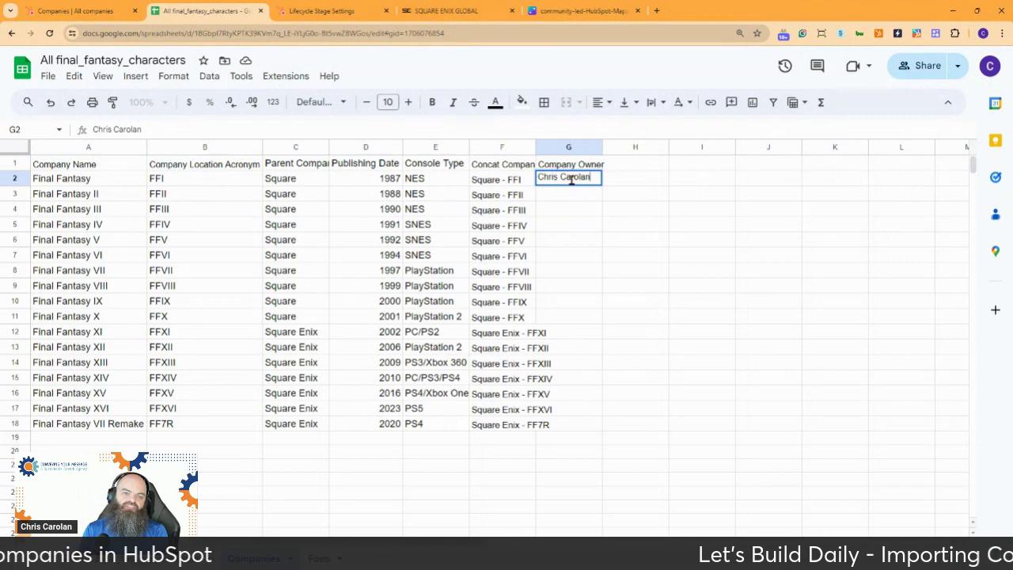
pyautogui.press('Return')
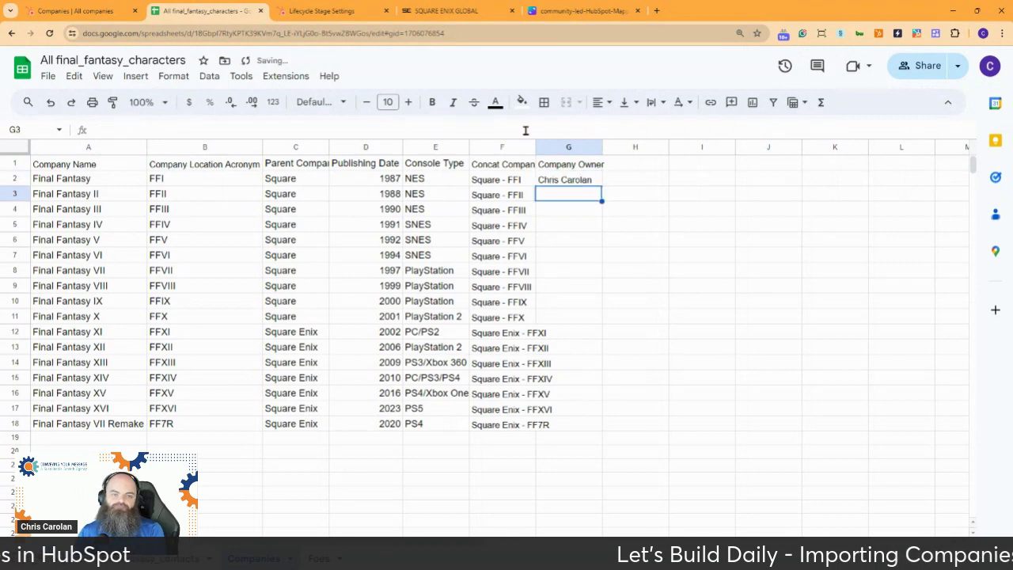
pyautogui.click(578, 185)
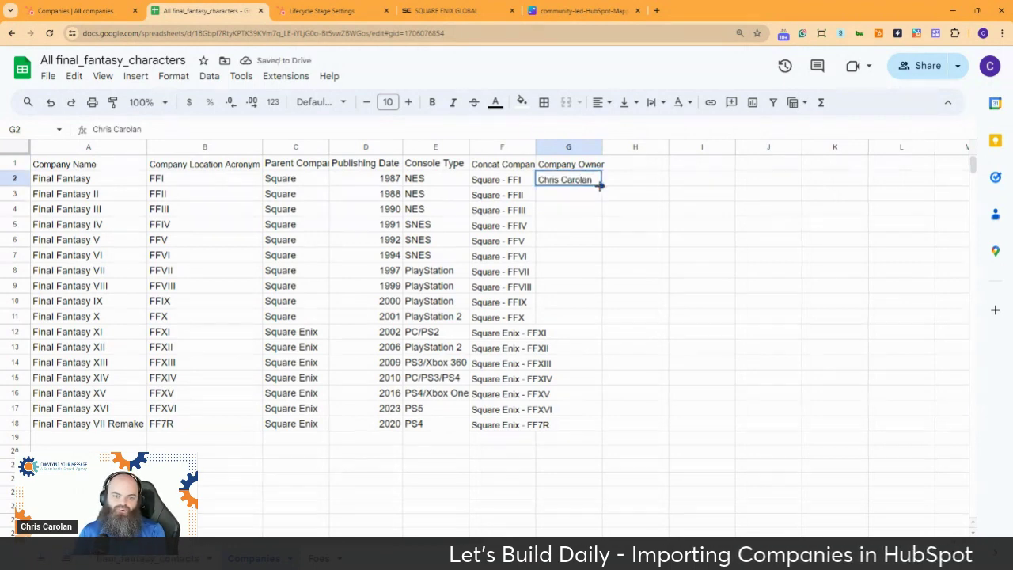
pyautogui.doubleClick(602, 184)
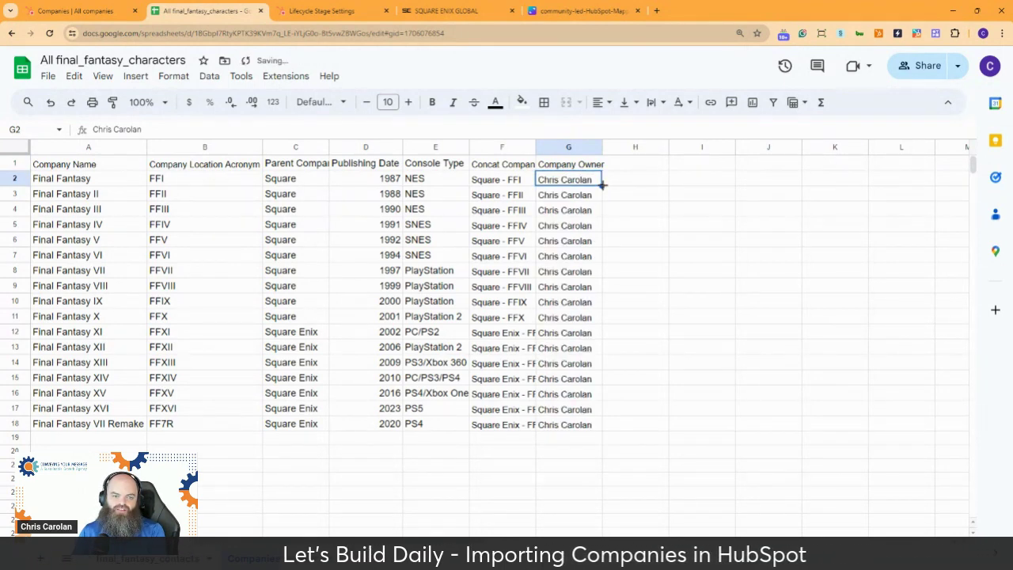
# Fit the width of column F to its contents so the combined company names show in full.
pyautogui.click(627, 210)
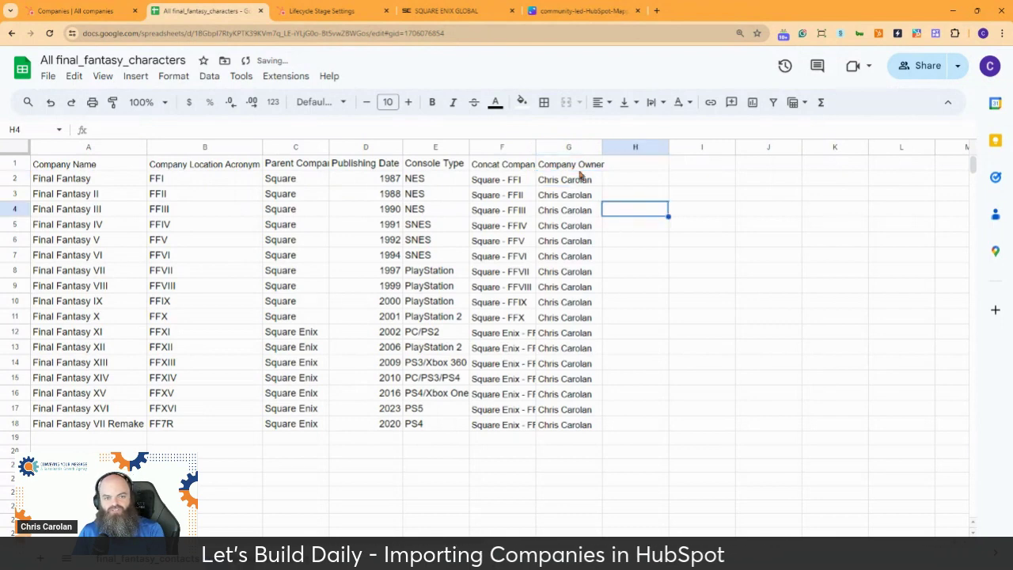
pyautogui.moveTo(536, 148); pyautogui.dragTo(536, 147)
pyautogui.doubleClick(537, 147)
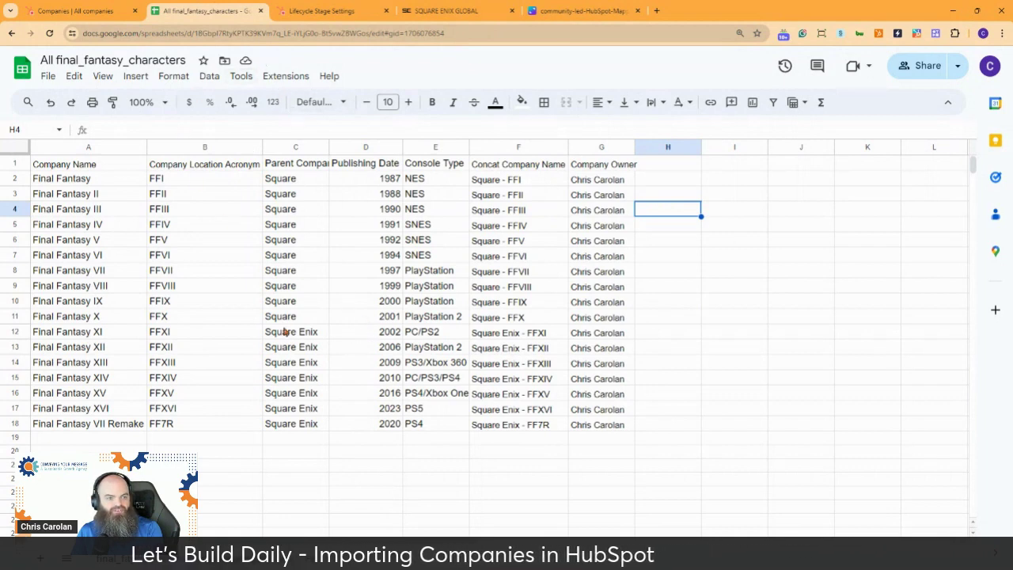
# Download the Companies sheet as a comma-separated values (.csv) file, then open the download to check it and close it again.
pyautogui.click(49, 77)
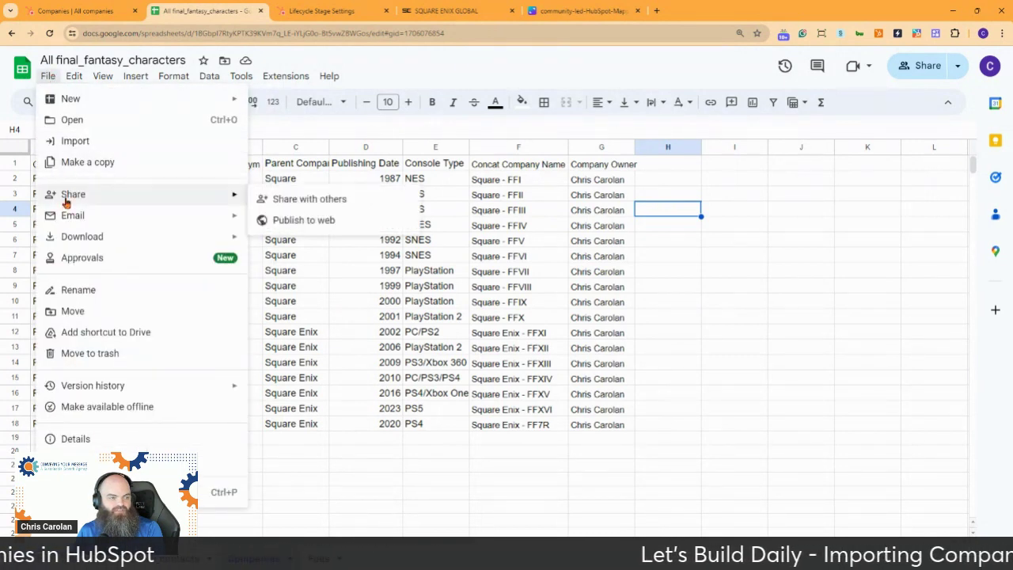
pyautogui.moveTo(124, 236)
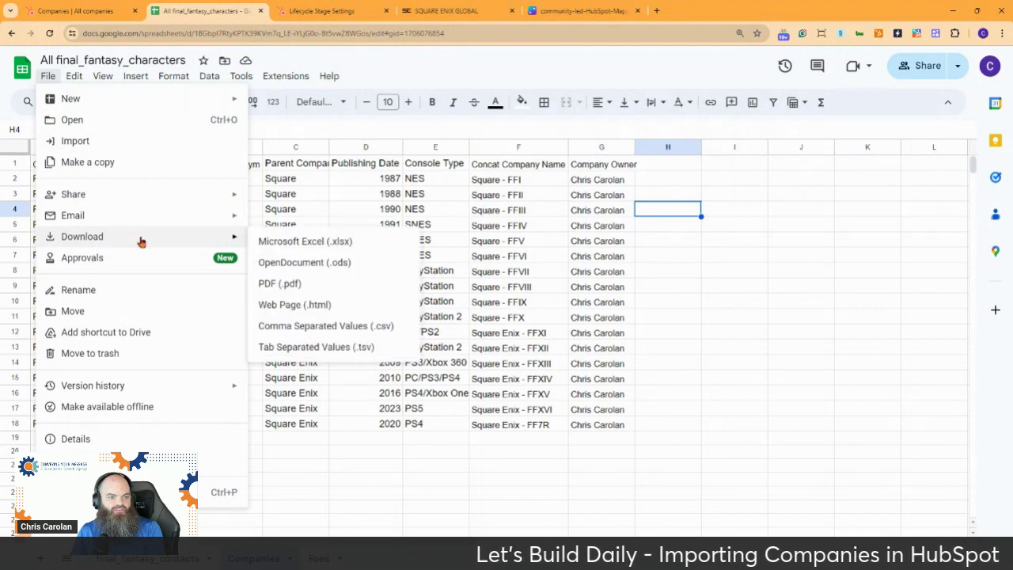
pyautogui.click(322, 327)
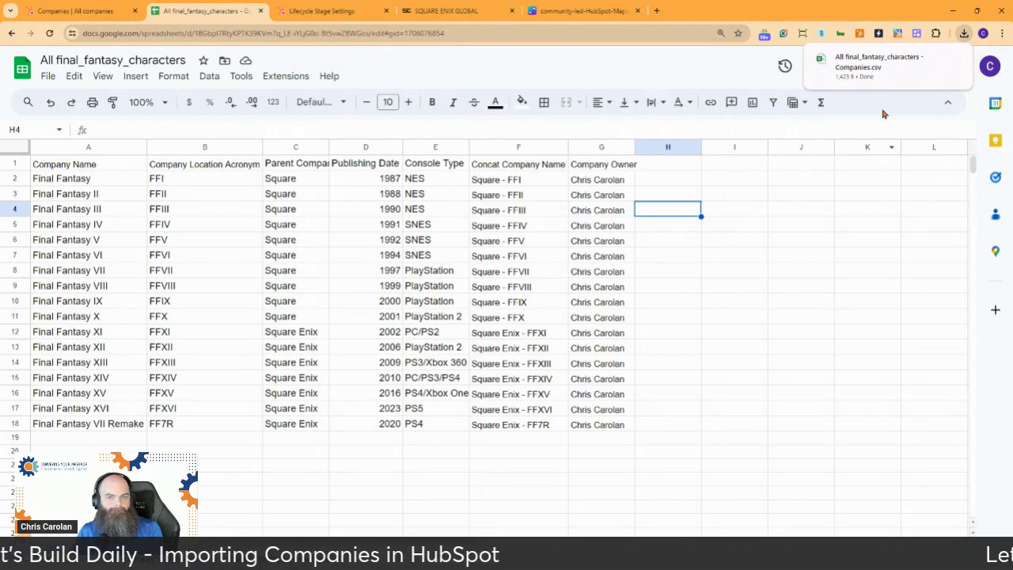
pyautogui.click(877, 65)
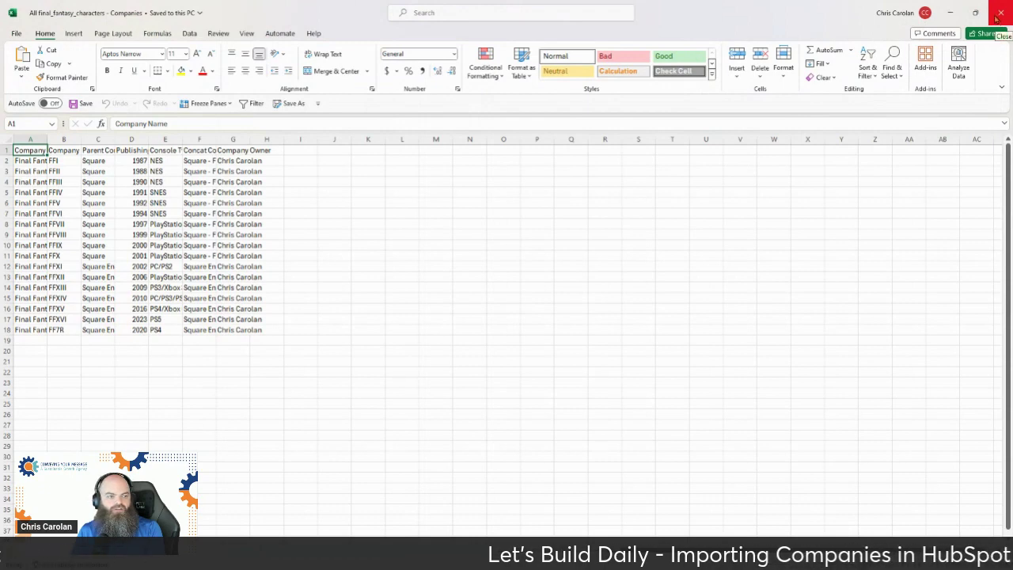
pyautogui.click(999, 13)
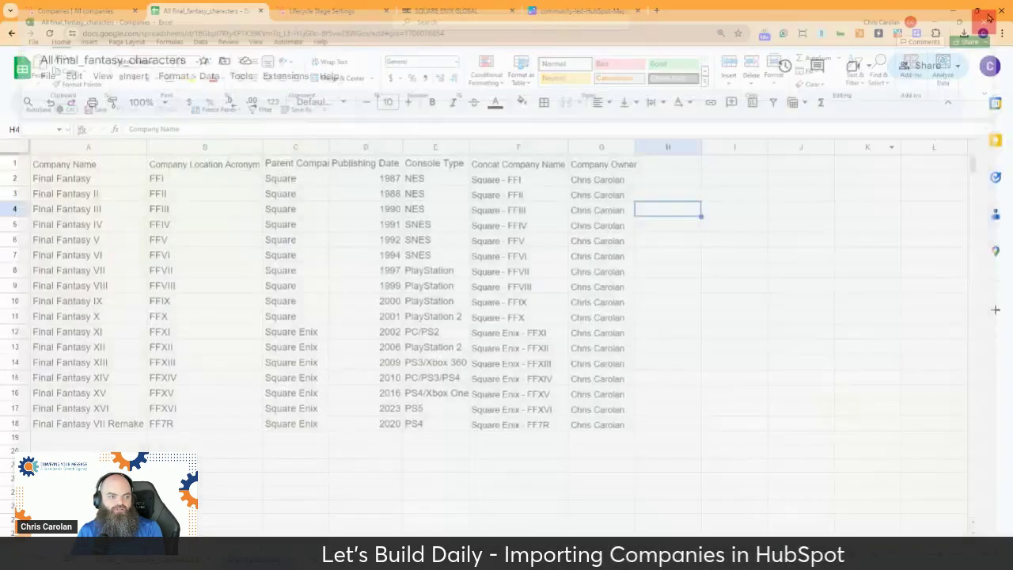
# Switch to the HubSpot Companies page and start a new import.
pyautogui.click(85, 12)
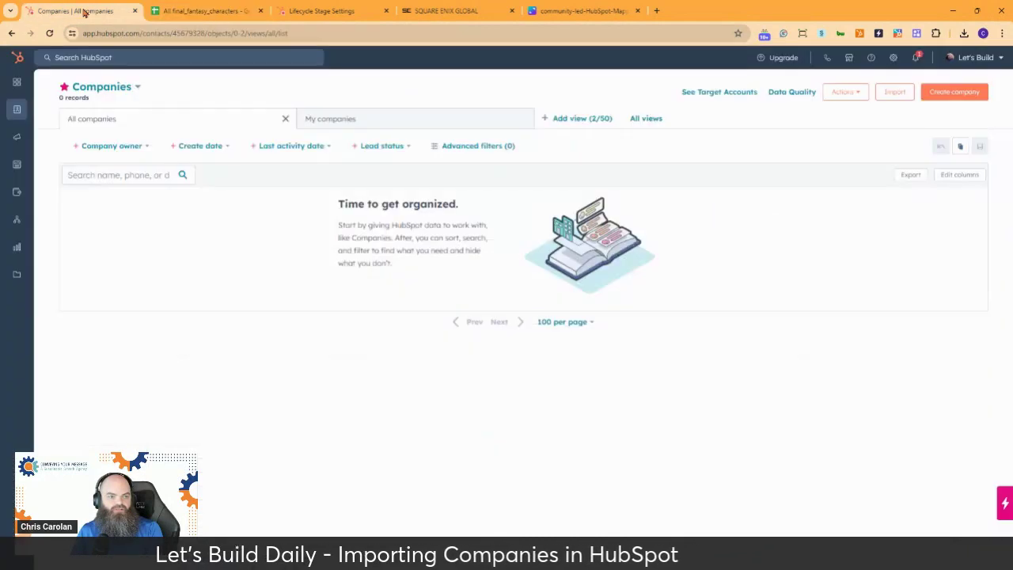
pyautogui.click(891, 93)
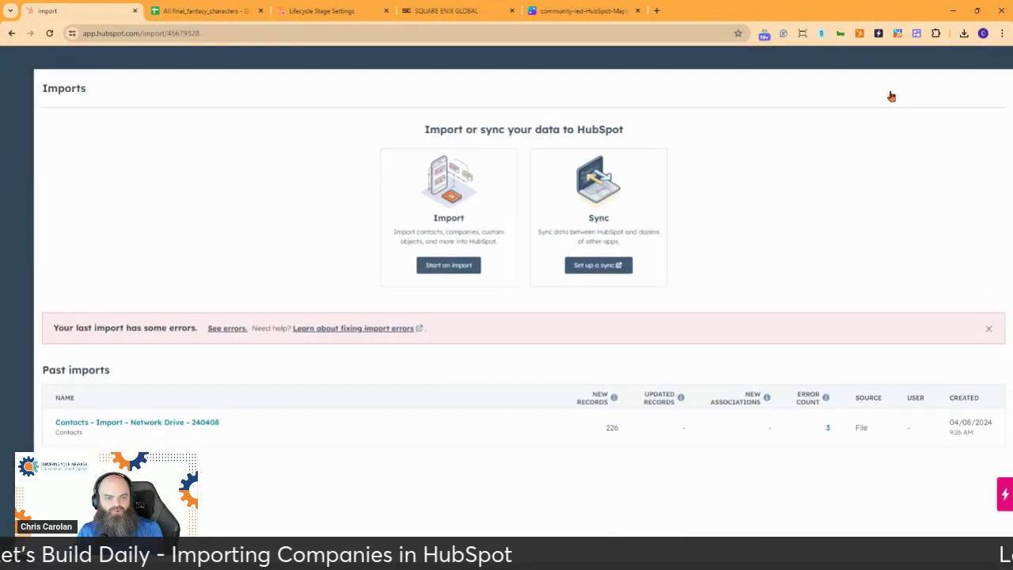
pyautogui.click(436, 268)
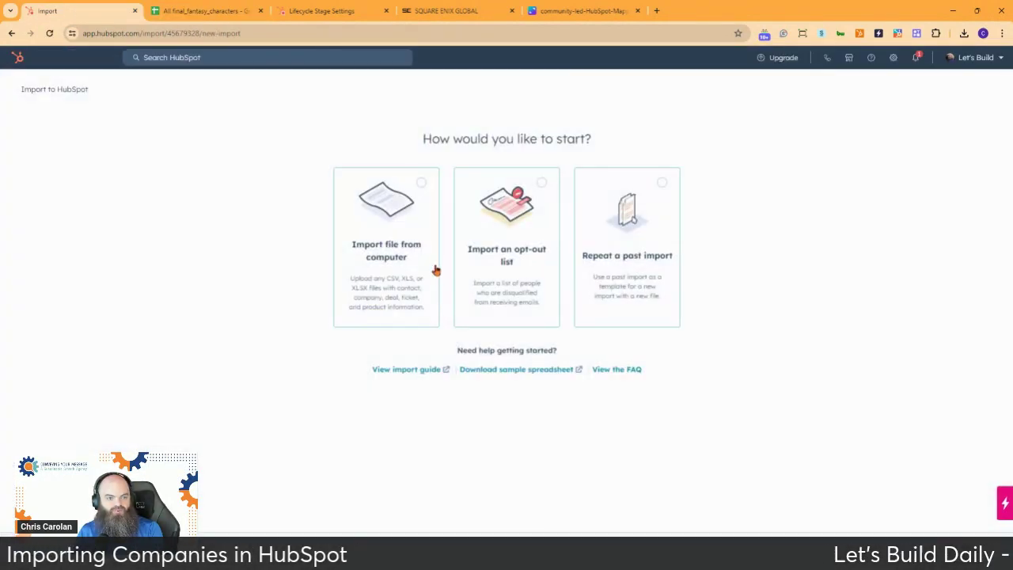
# Set up an import from a computer file with one file and one object, choosing Companies as the object.
pyautogui.click(419, 246)
pyautogui.click(962, 553)
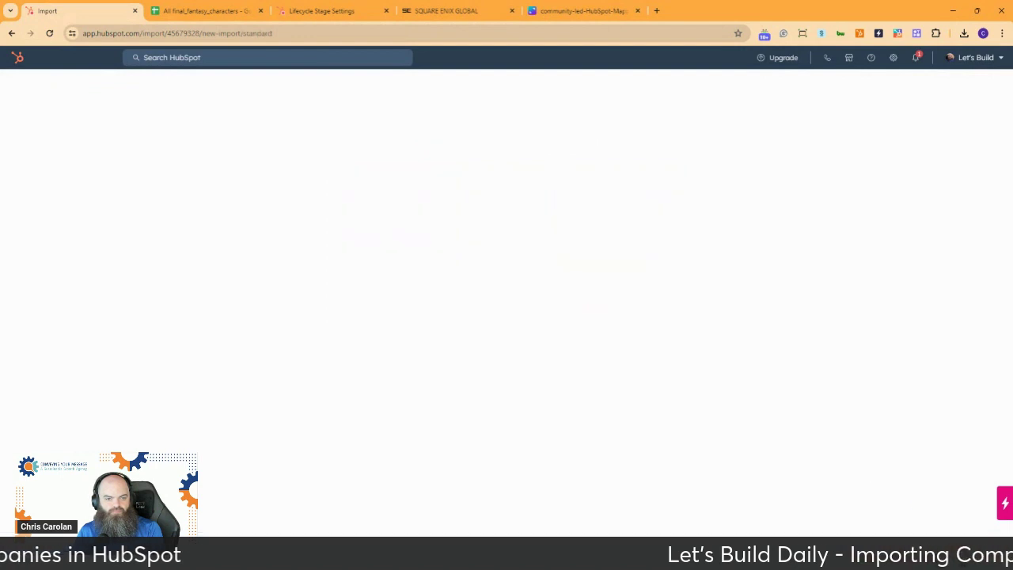
pyautogui.click(446, 269)
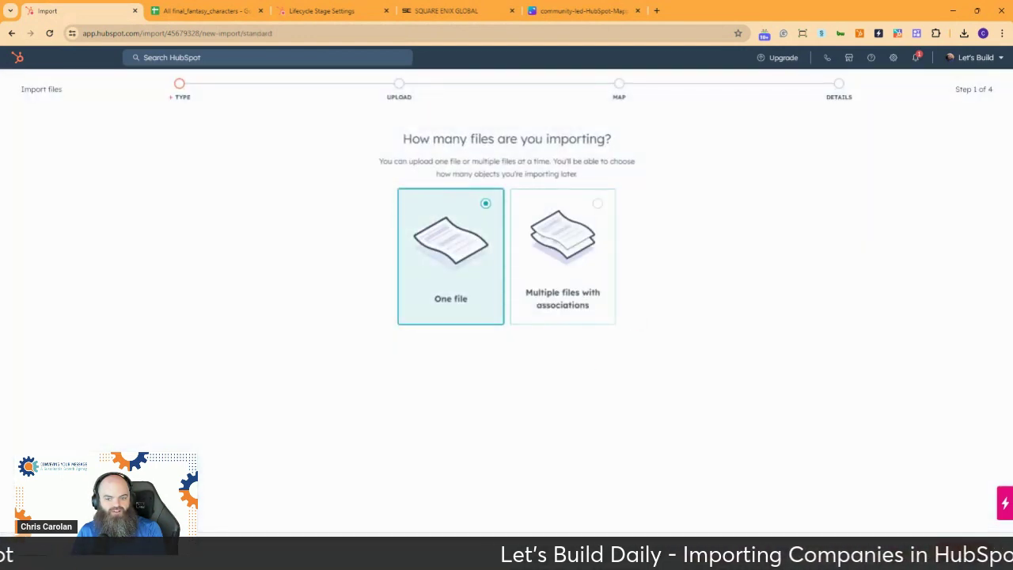
pyautogui.click(962, 552)
pyautogui.click(440, 256)
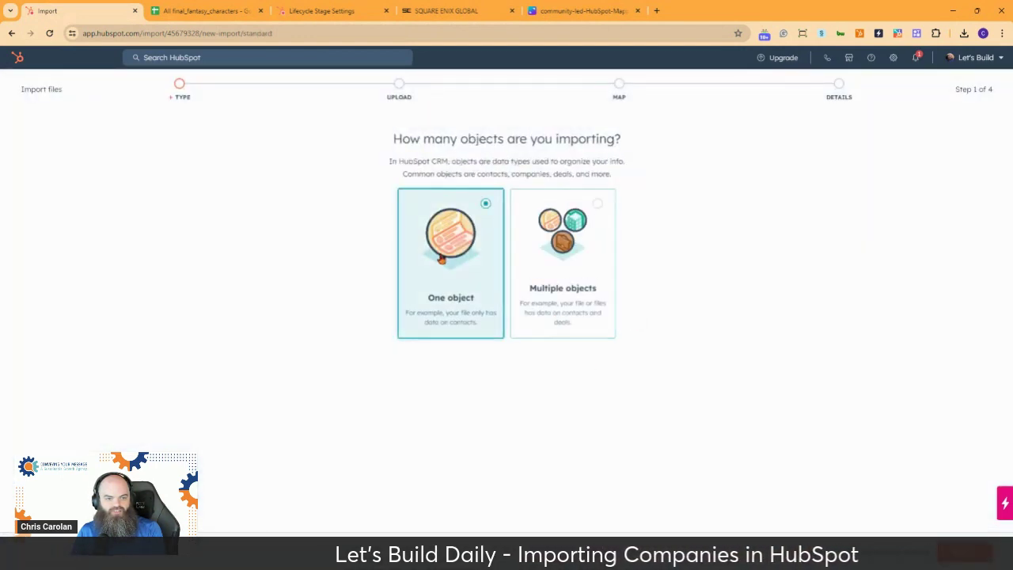
pyautogui.click(962, 552)
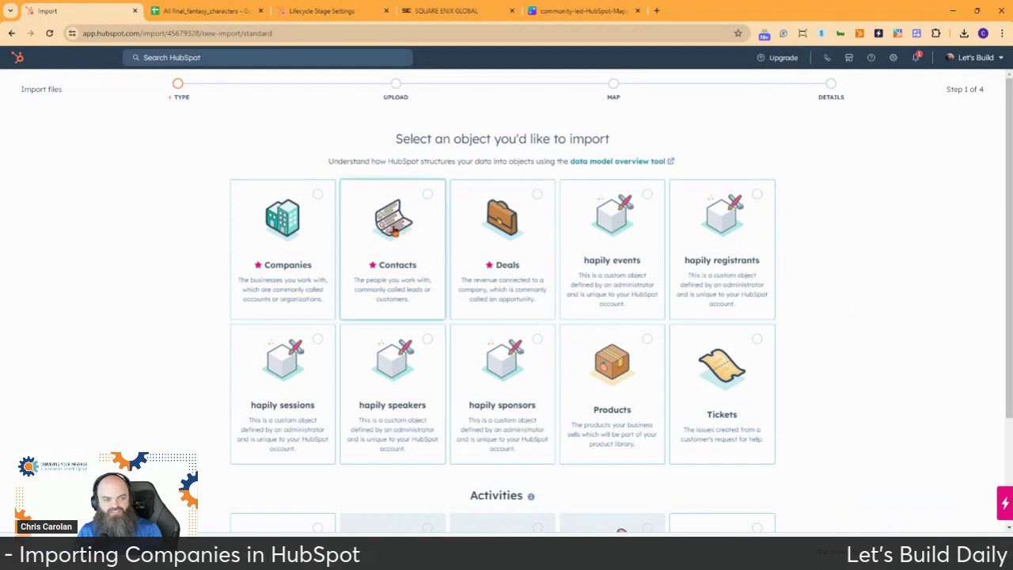
pyautogui.click(270, 266)
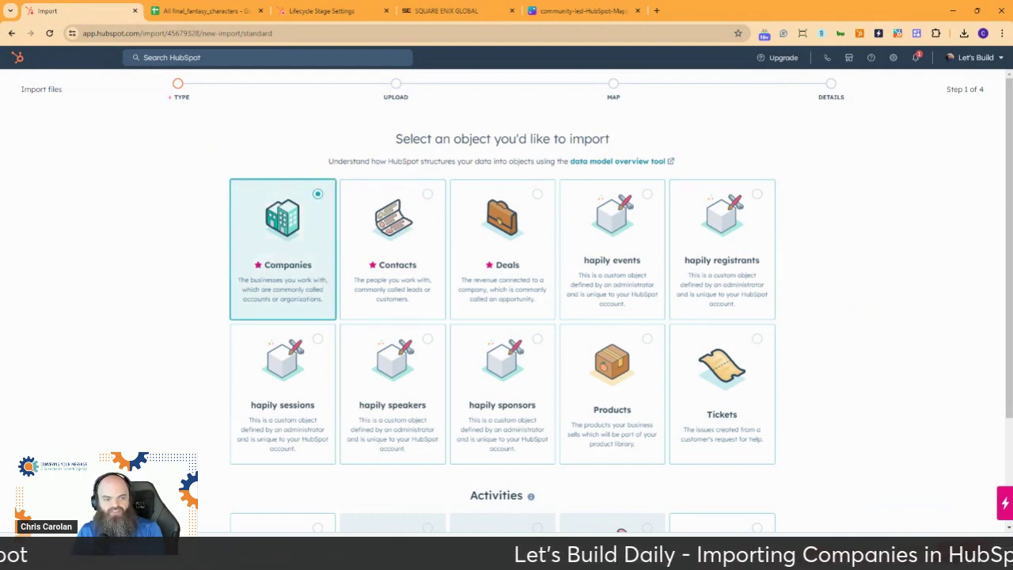
pyautogui.click(964, 552)
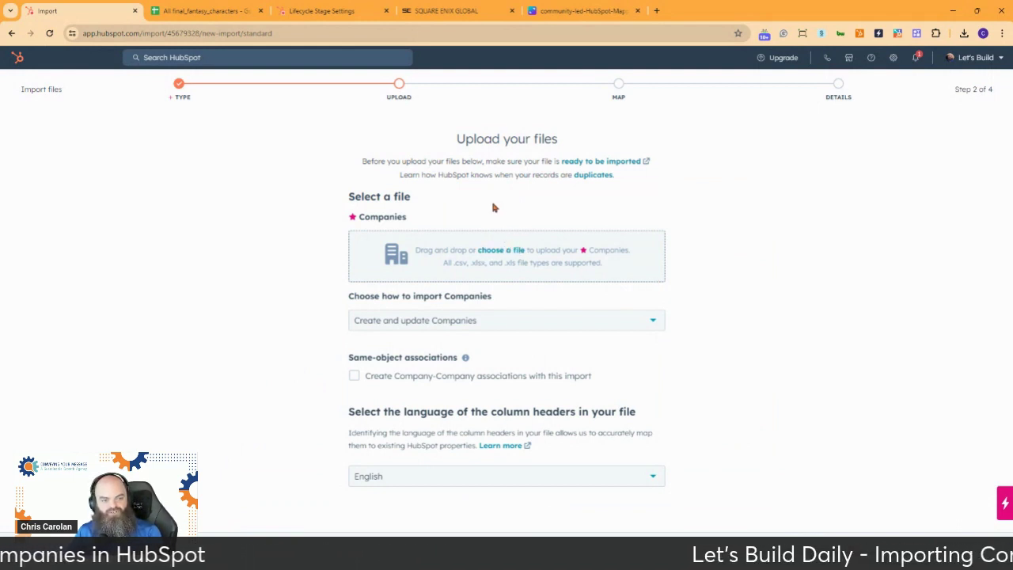
# Set the import to create new Companies only, upload All final_fantasy_characters - Companies.csv and continue to column mapping.
pyautogui.click(512, 320)
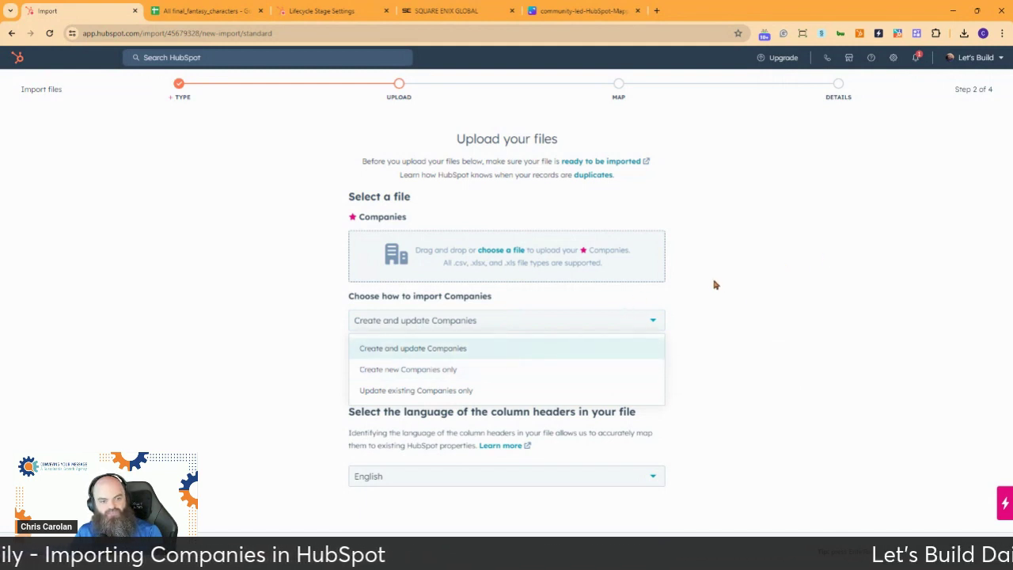
pyautogui.click(481, 372)
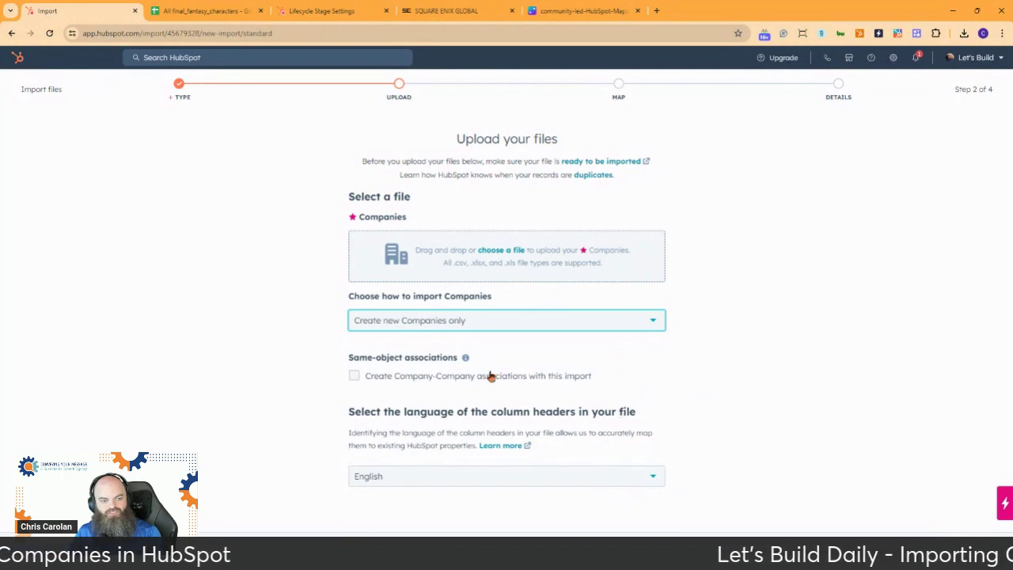
pyautogui.click(504, 251)
pyautogui.click(122, 118)
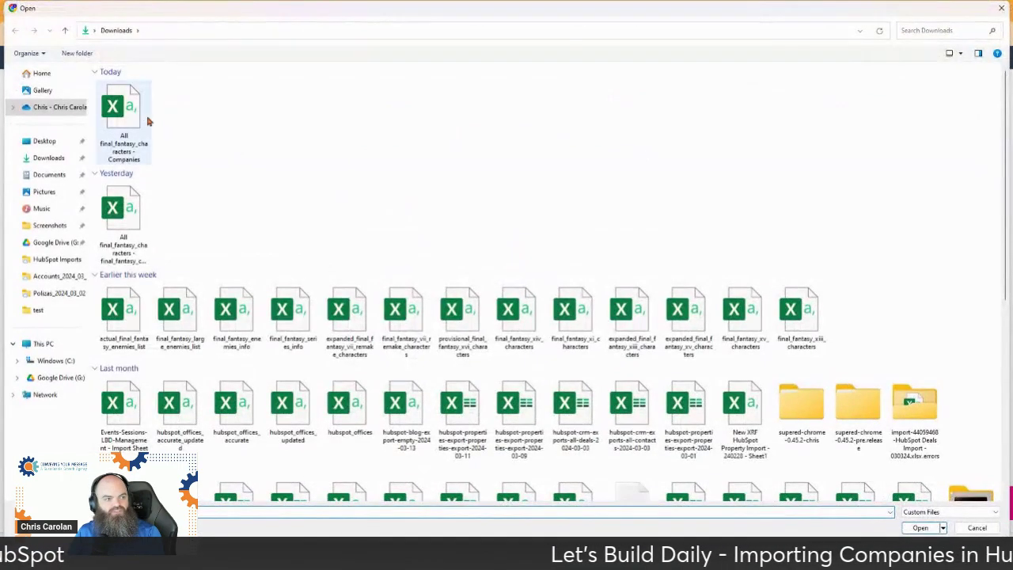
pyautogui.click(921, 528)
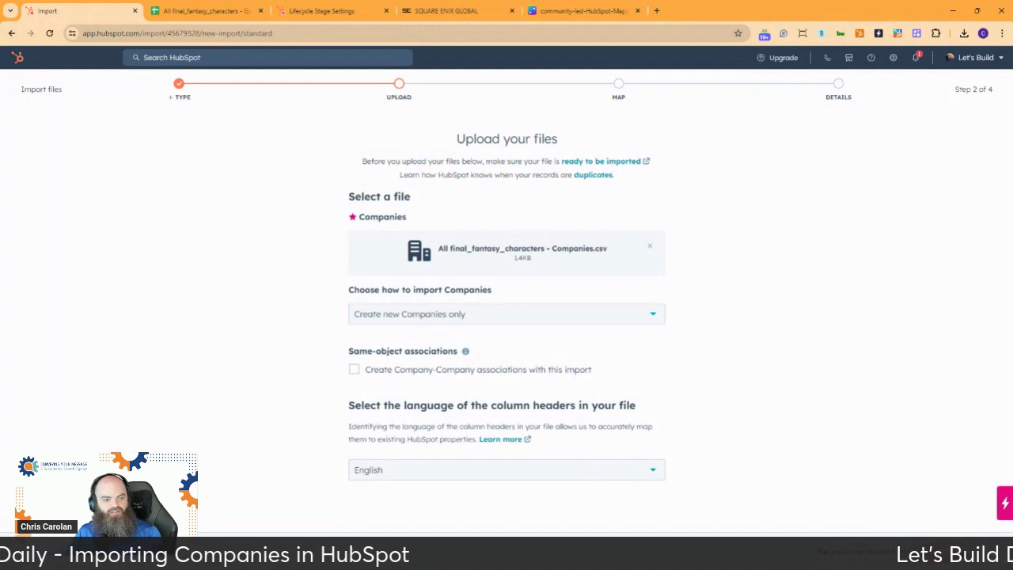
pyautogui.click(966, 551)
# Exclude the file's Company Name column from the import.
pyautogui.scroll(-1, 626, 206)
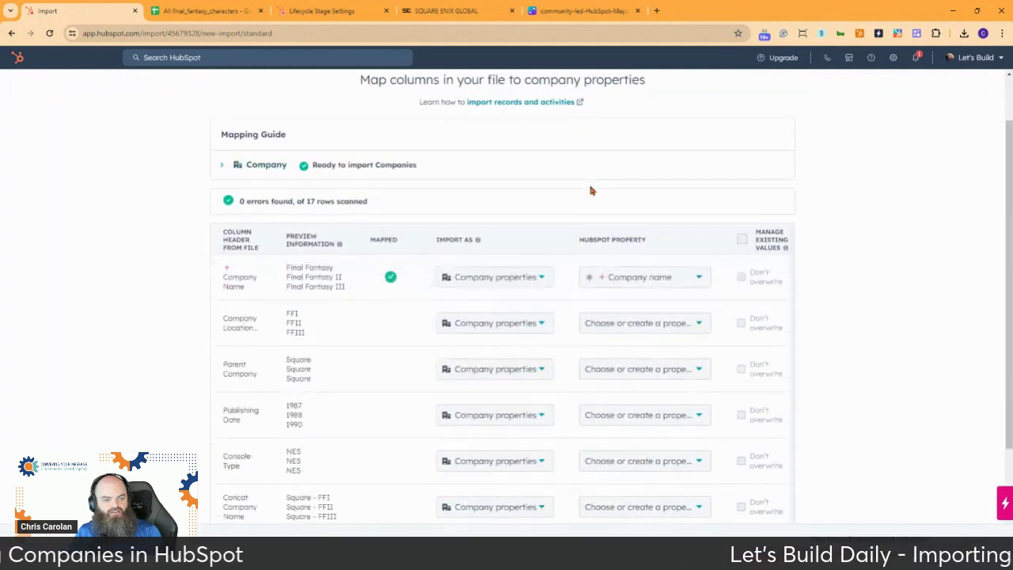
pyautogui.scroll(-1, 591, 191)
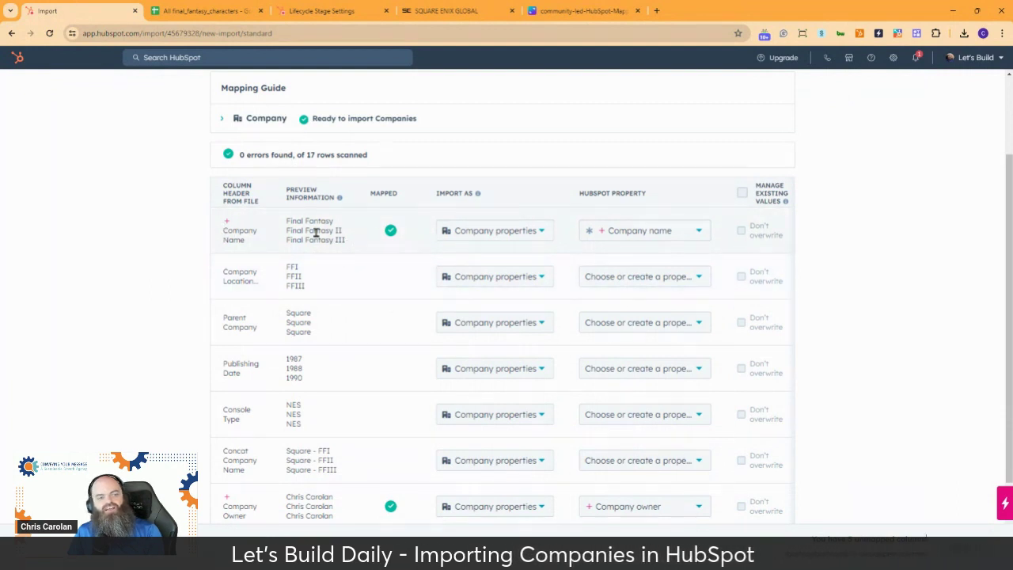
pyautogui.scroll(-1, 217, 247)
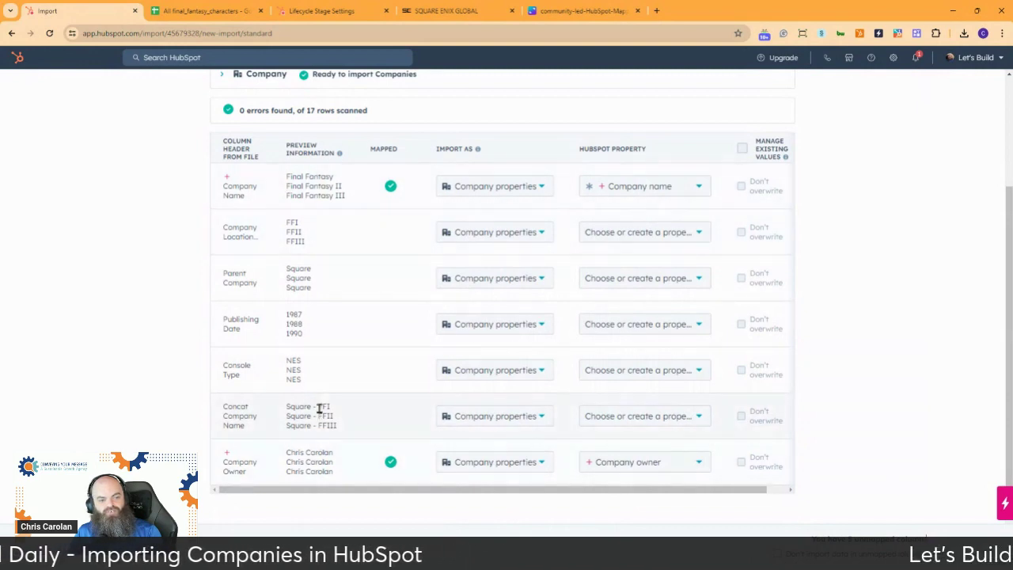
pyautogui.click(507, 189)
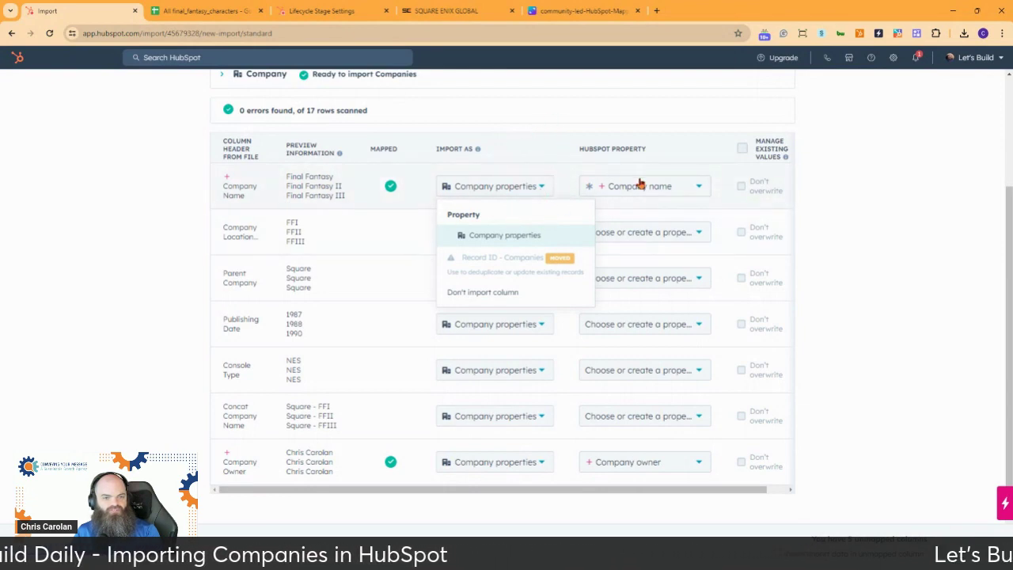
pyautogui.click(613, 115)
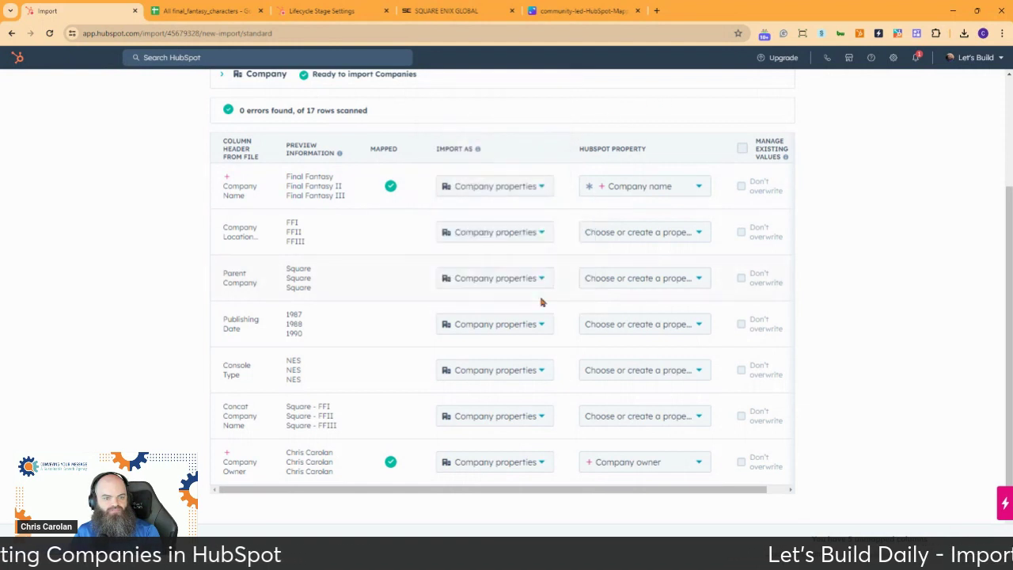
pyautogui.click(516, 187)
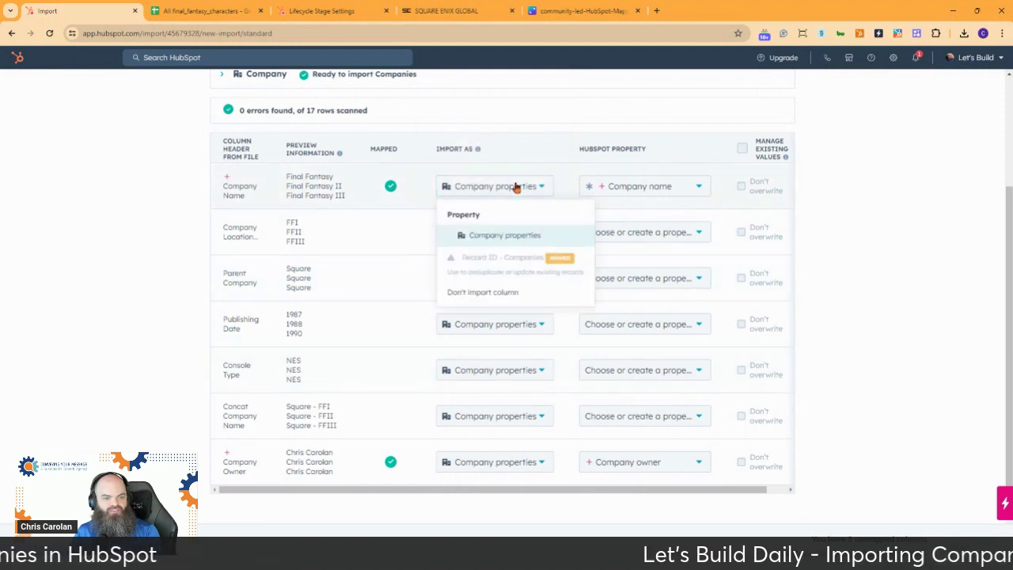
pyautogui.click(500, 293)
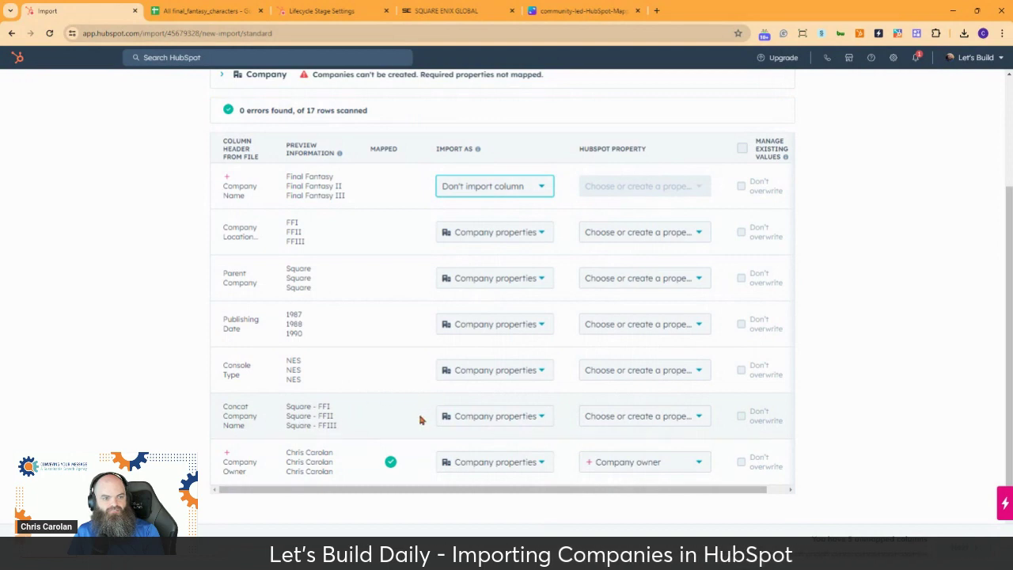
# Check the mapping guide's required company properties, then map the Concat Company Name column to the Company name property.
pyautogui.scroll(2, 418, 414)
pyautogui.scroll(-1, 414, 412)
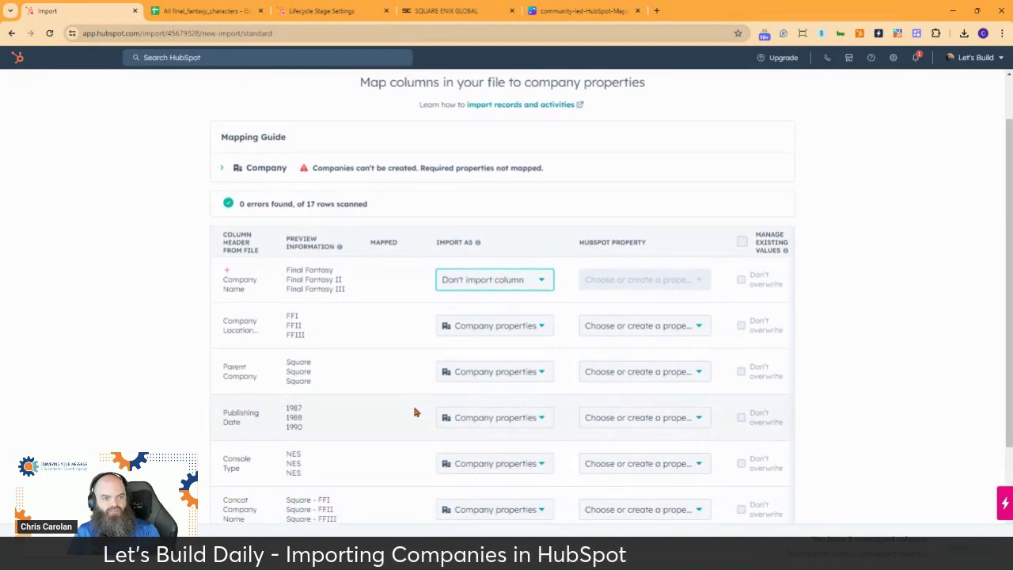
pyautogui.click(223, 129)
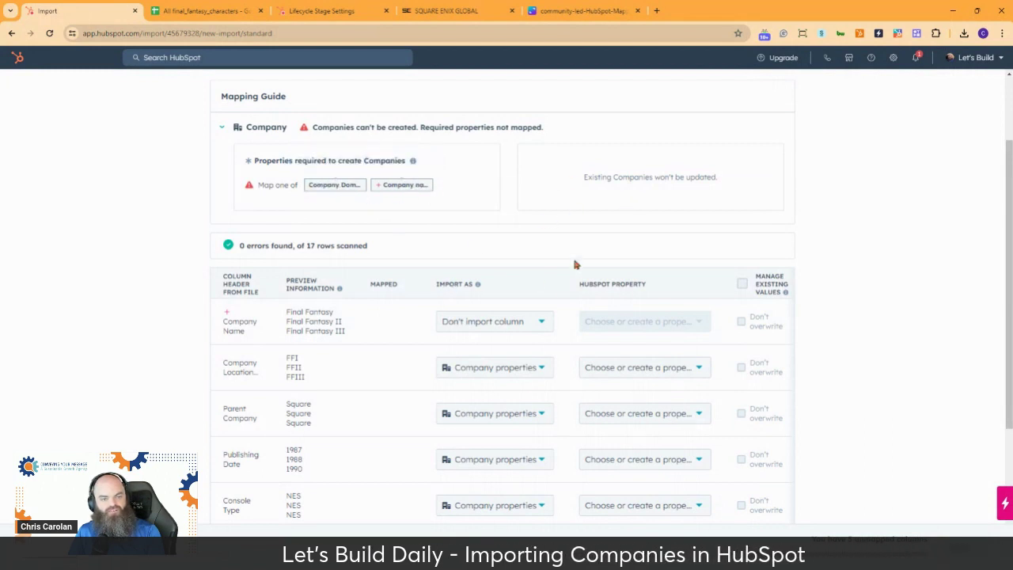
pyautogui.scroll(-2, 552, 240)
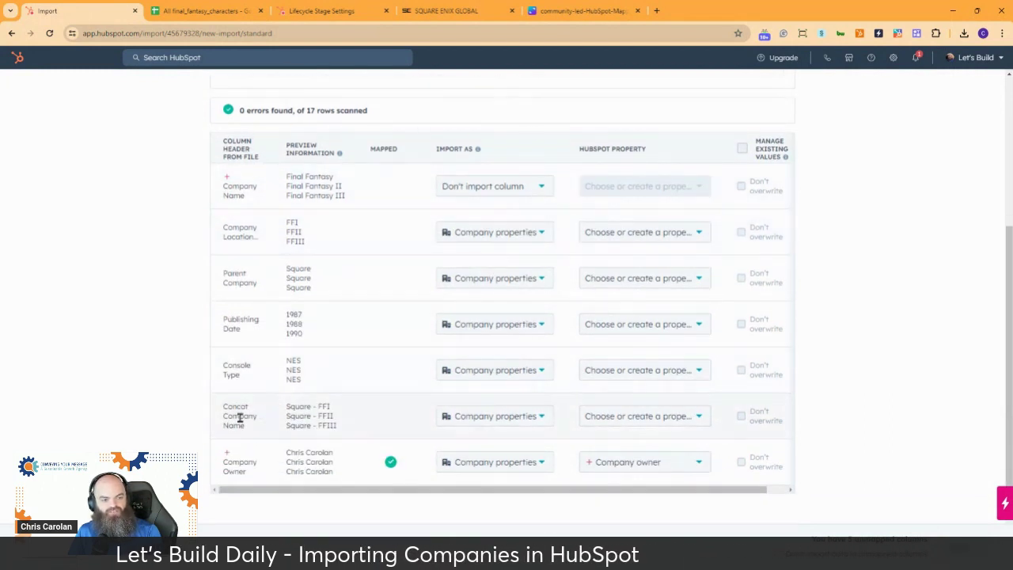
pyautogui.click(505, 419)
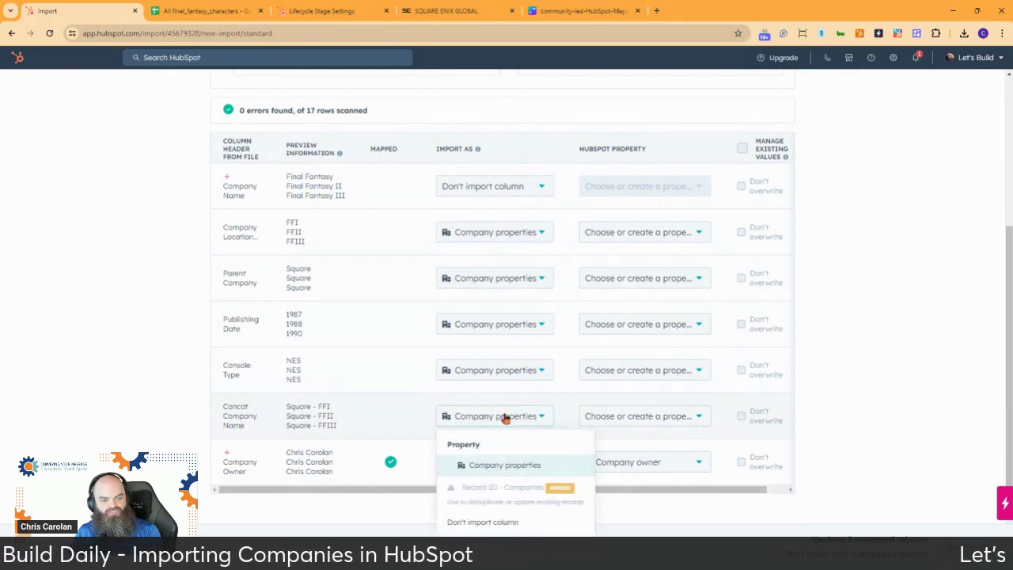
pyautogui.click(505, 418)
pyautogui.click(648, 418)
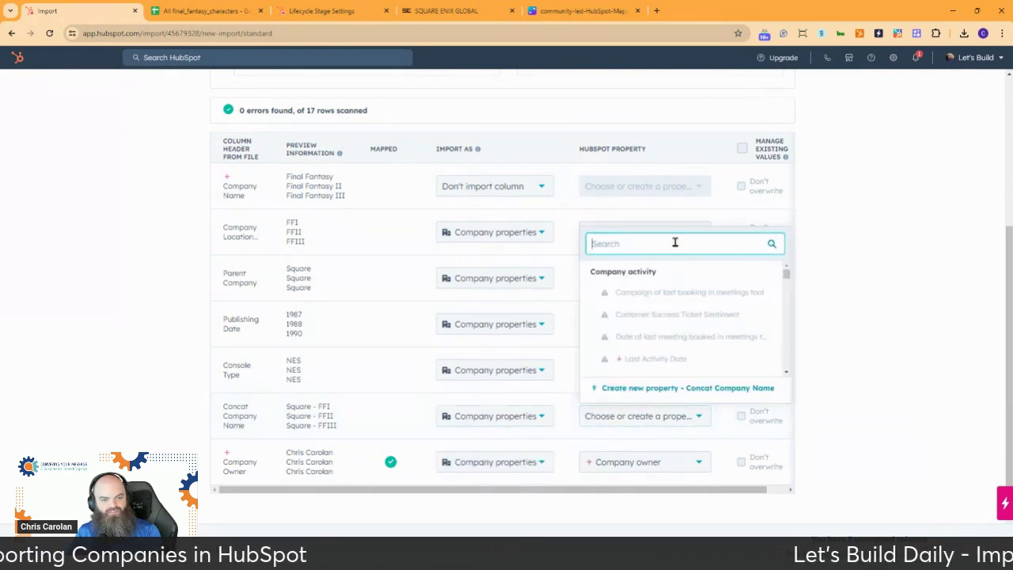
pyautogui.write('Compan')
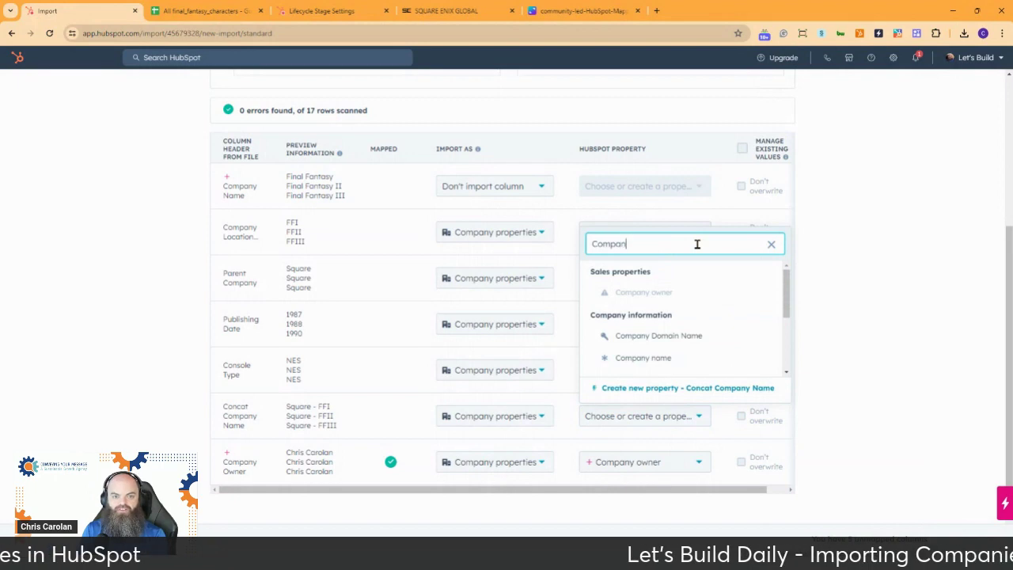
pyautogui.write('y')
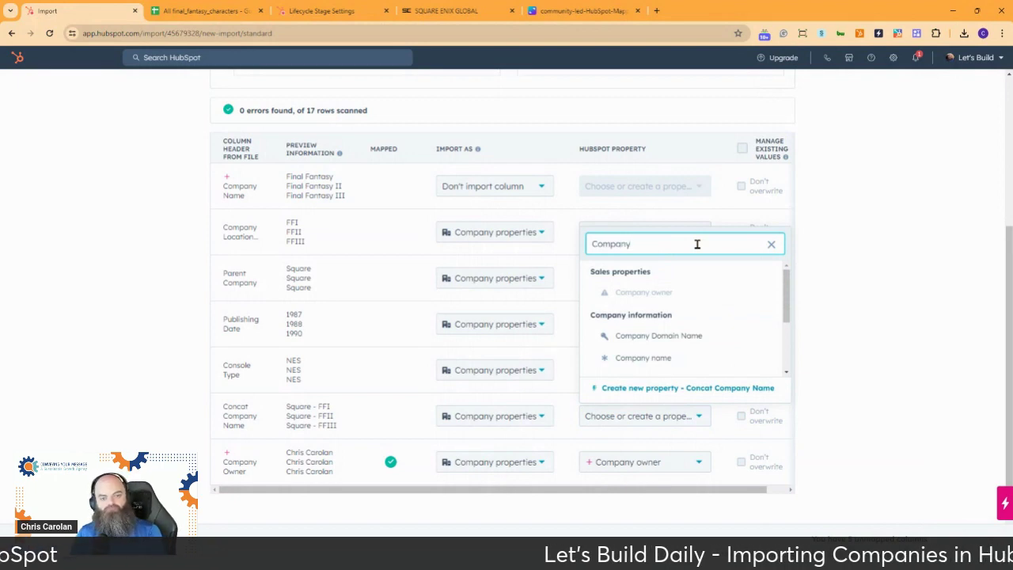
pyautogui.click(659, 359)
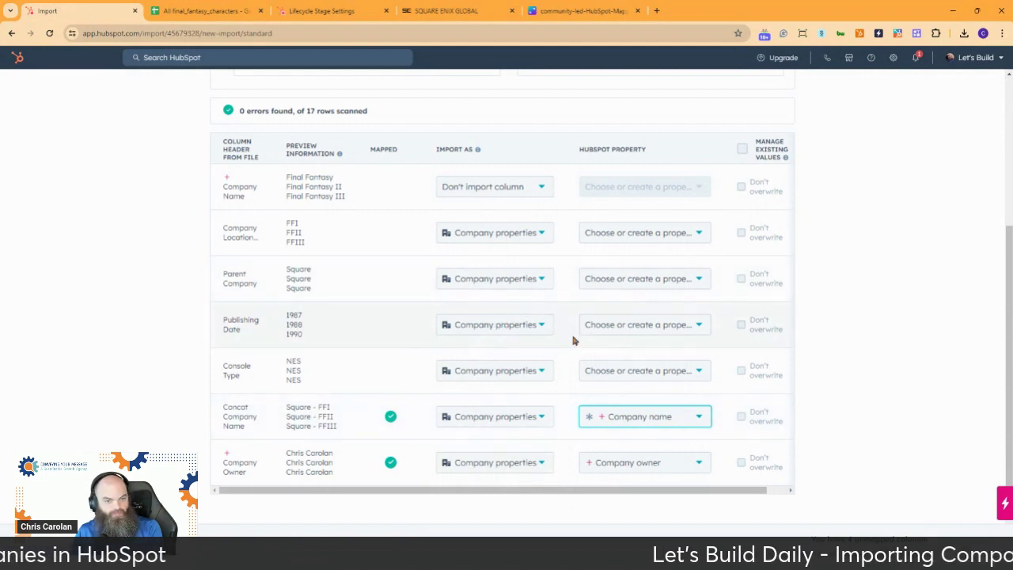
# Search the existing company properties for "date" to find a match for the Publishing Date column.
pyautogui.click(673, 327)
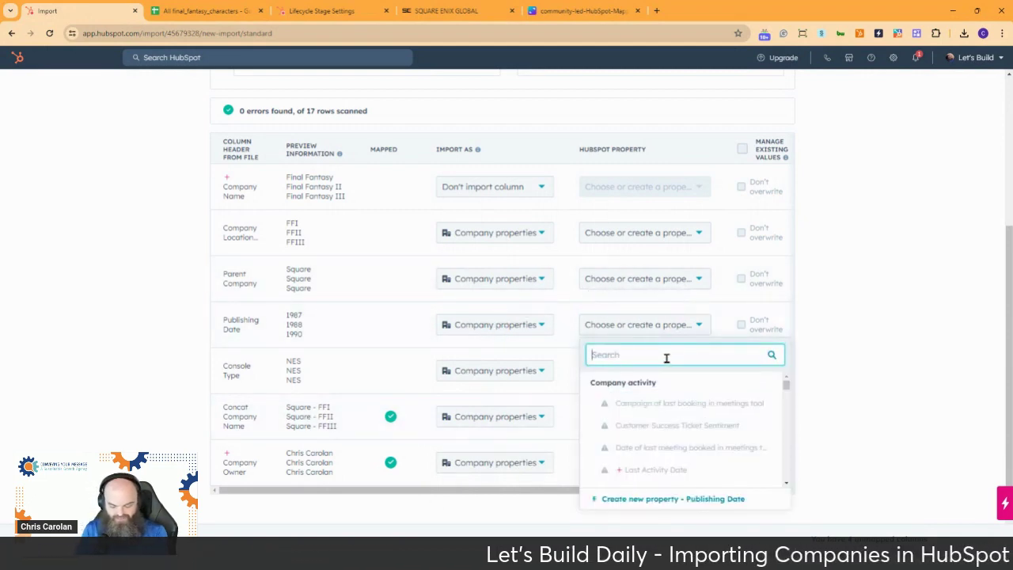
pyautogui.write('date')
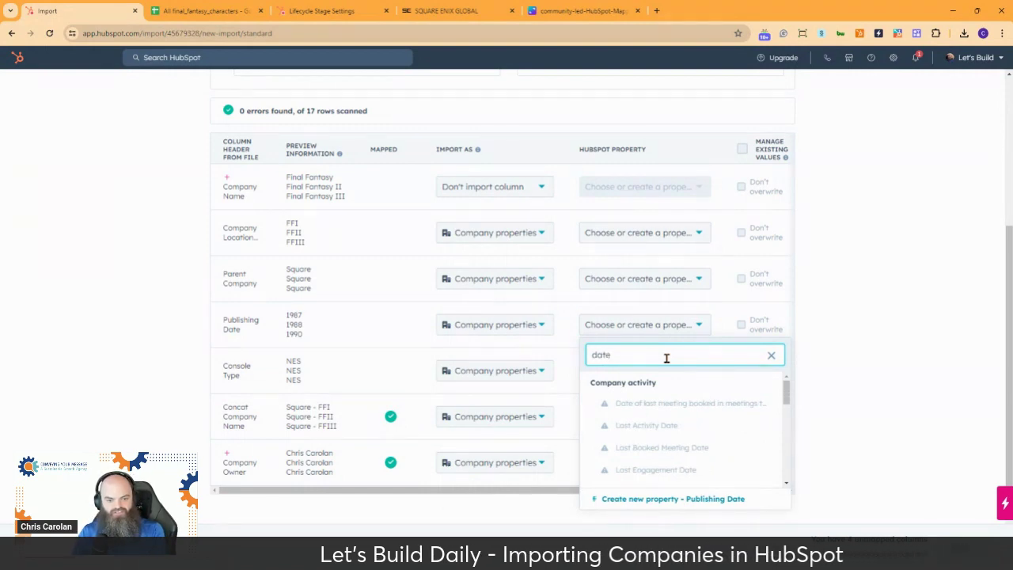
pyautogui.scroll(-5, 694, 444)
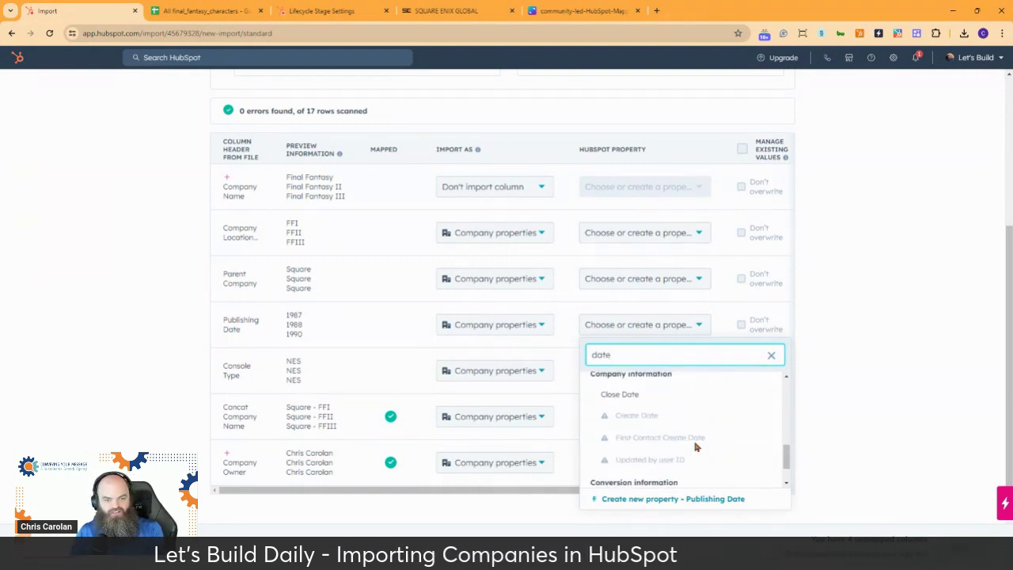
pyautogui.scroll(-2, 696, 447)
pyautogui.scroll(2, 697, 447)
pyautogui.scroll(-2, 693, 445)
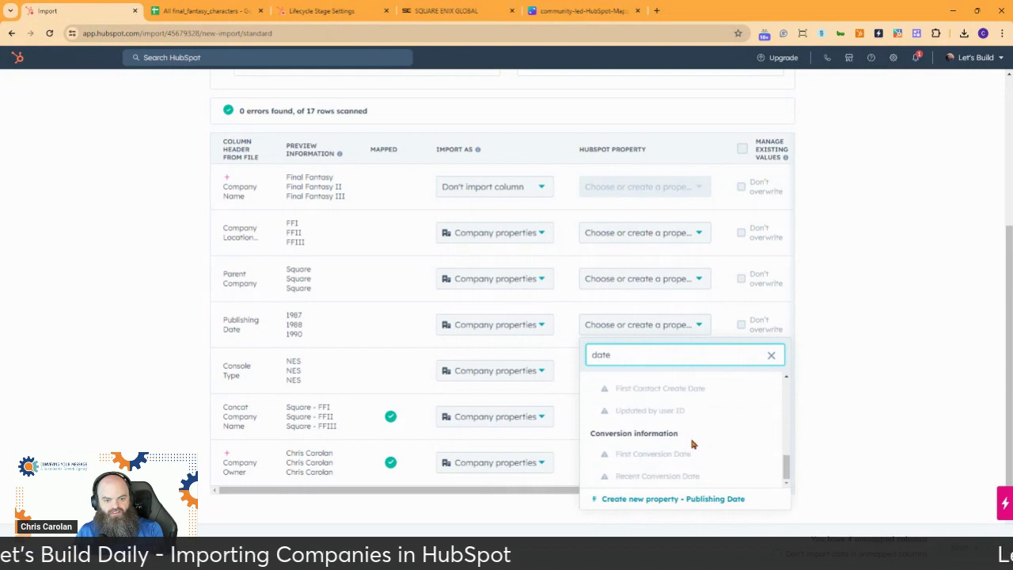
pyautogui.scroll(7, 693, 444)
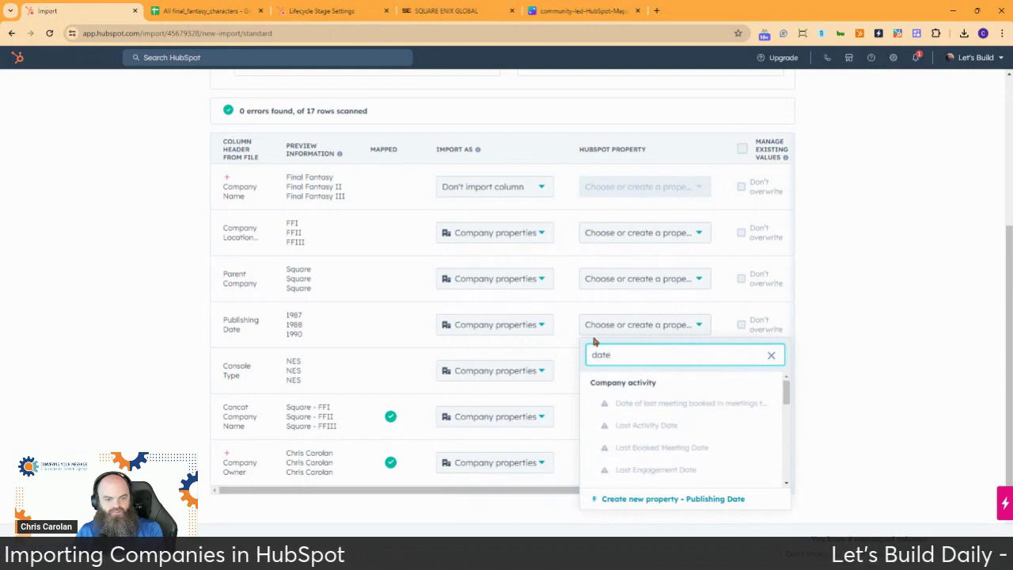
# Start a new company property for the Publishing Date column, label it Date Founded and continue to its field type settings.
pyautogui.click(677, 499)
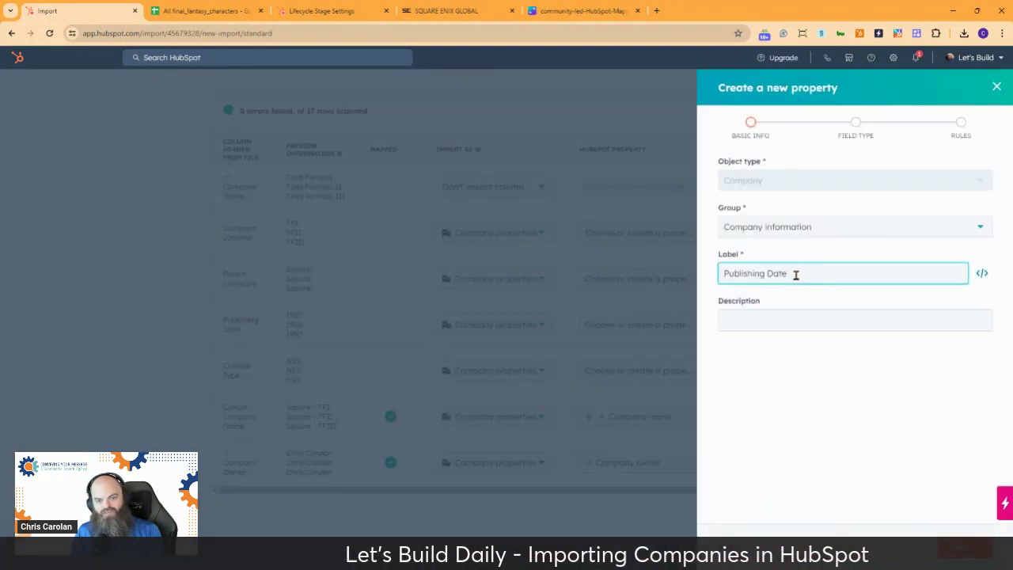
pyautogui.moveTo(784, 274); pyautogui.dragTo(708, 276)
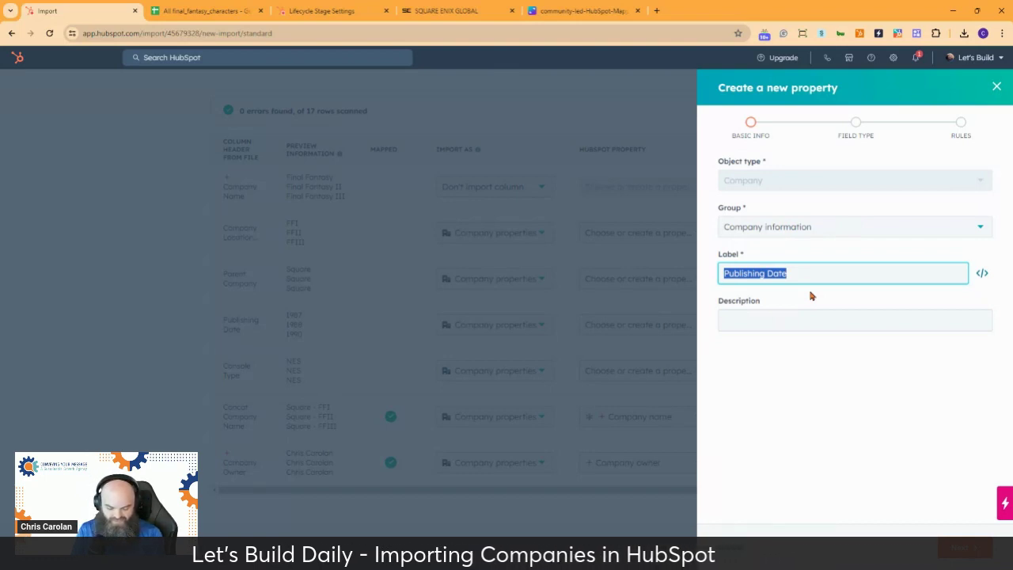
pyautogui.write('Fate Fo')
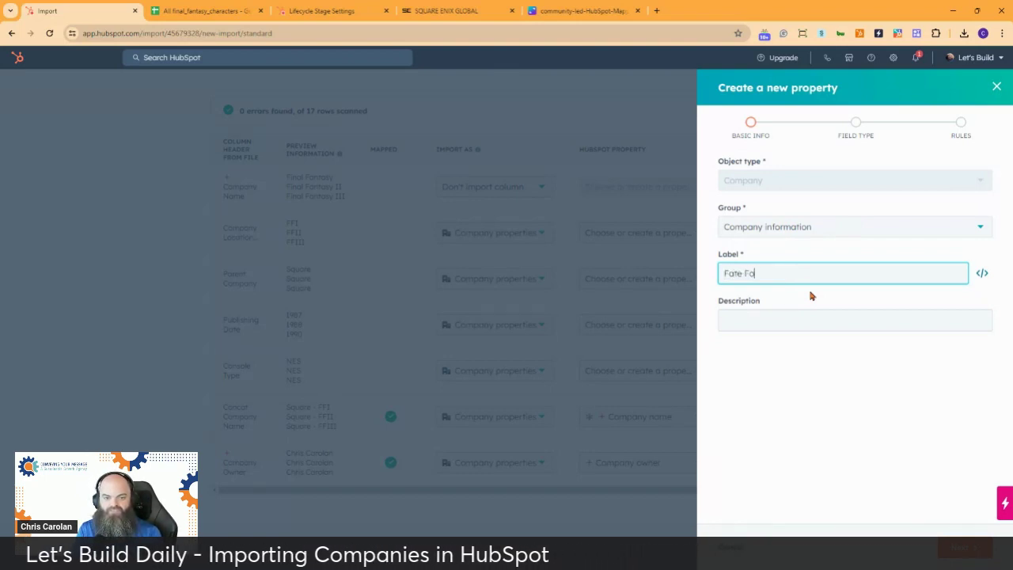
pyautogui.press('BackSpace')
pyautogui.press('BackSpace')
pyautogui.press('BackSpace')
pyautogui.press('BackSpace')
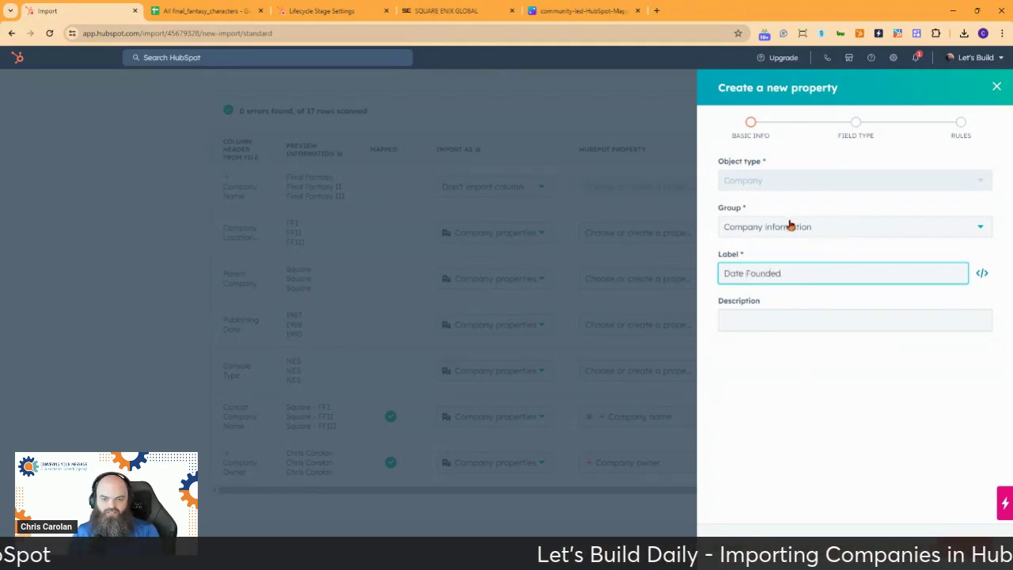
pyautogui.click(967, 551)
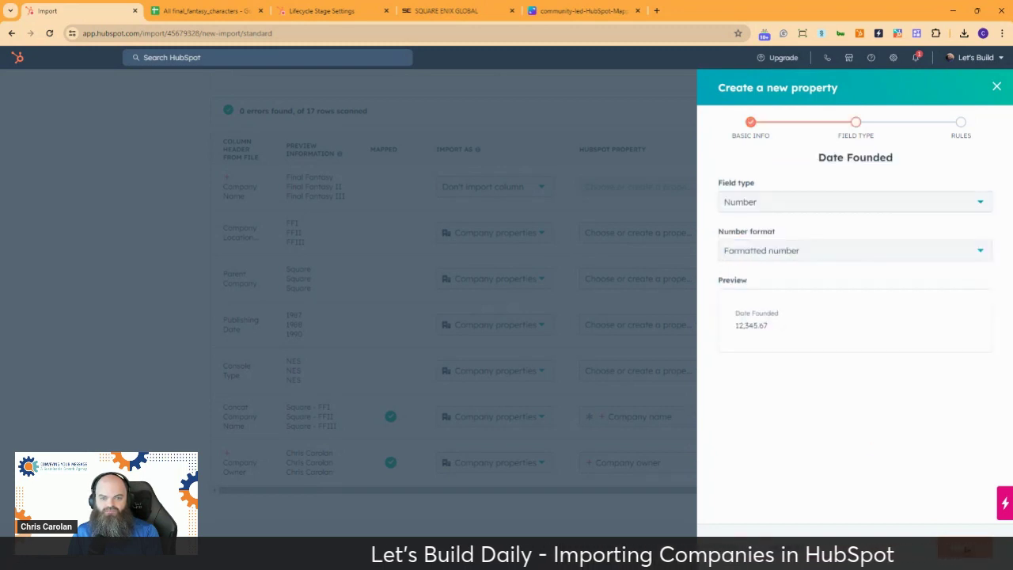
# Set the Date Founded property's field type to Date picker, keep any date allowed and create the property.
pyautogui.click(762, 203)
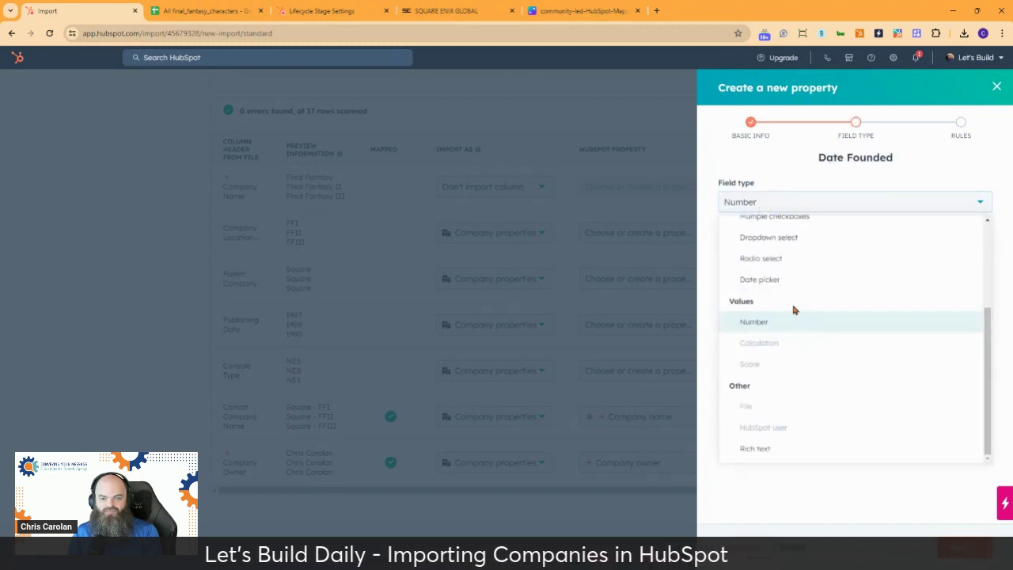
pyautogui.click(772, 278)
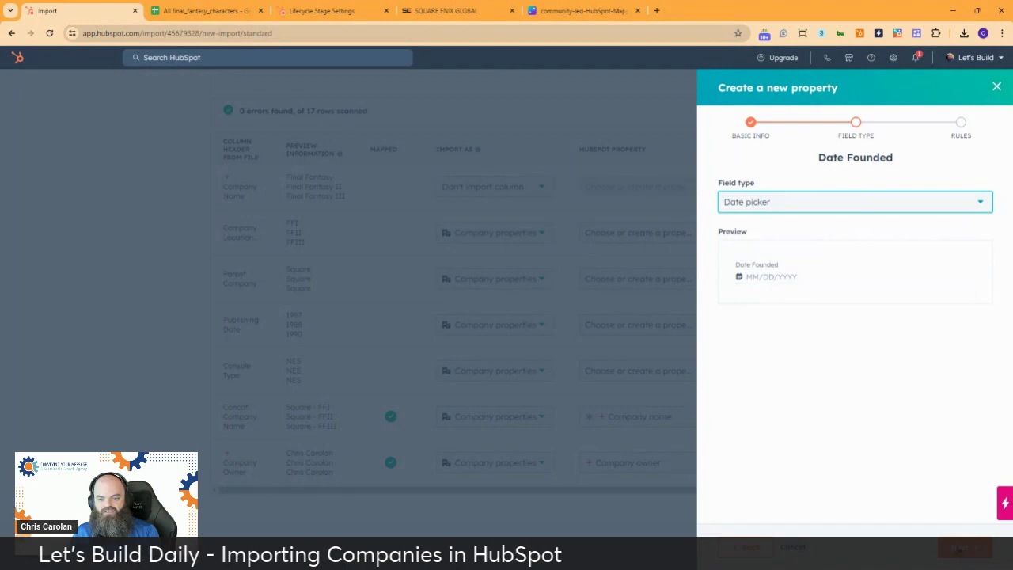
pyautogui.click(962, 548)
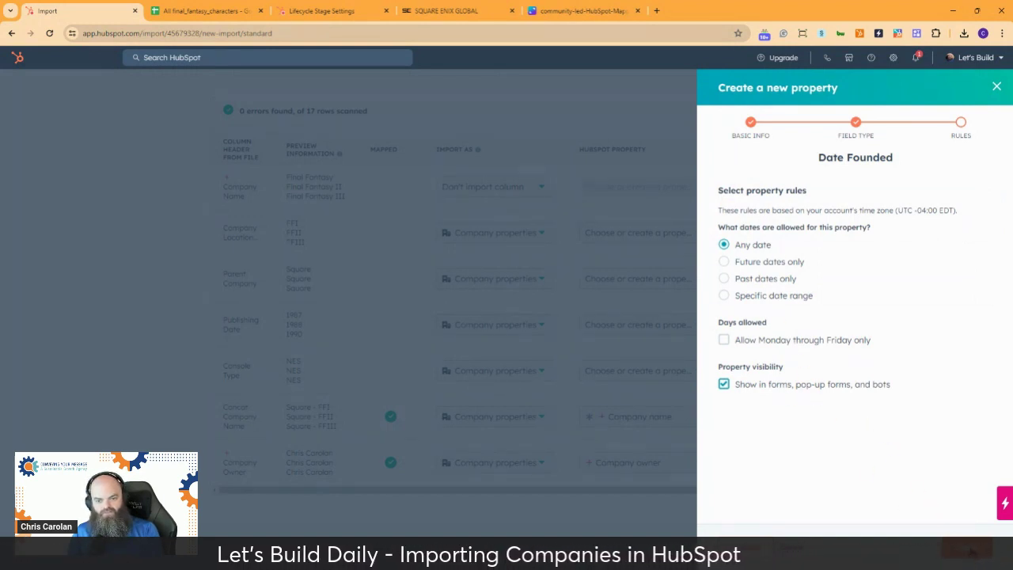
pyautogui.click(974, 547)
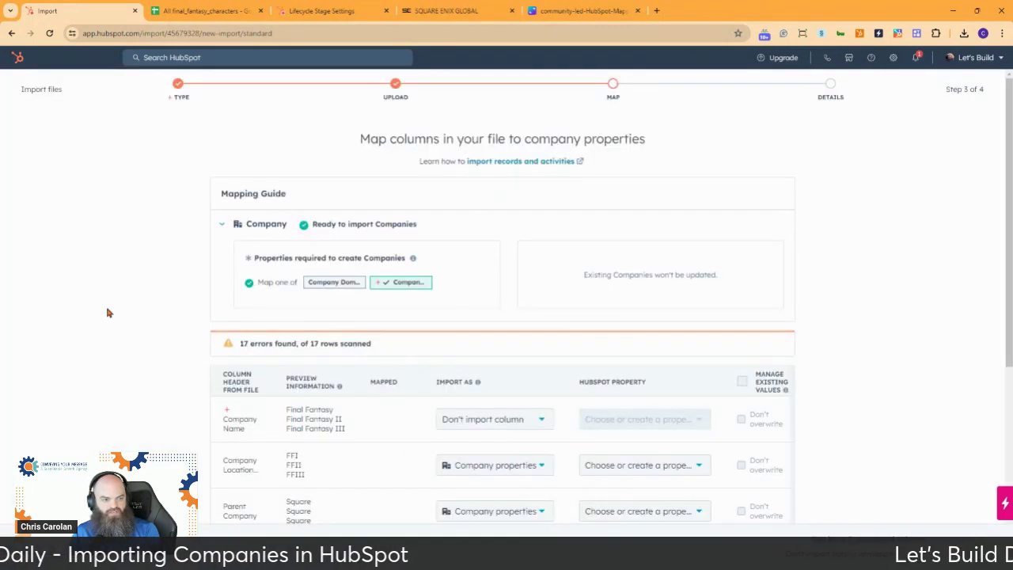
# Examine the Publishing Date column's import errors and the date formats offered for fixing them, leaving the format unchanged.
pyautogui.scroll(-3, 122, 266)
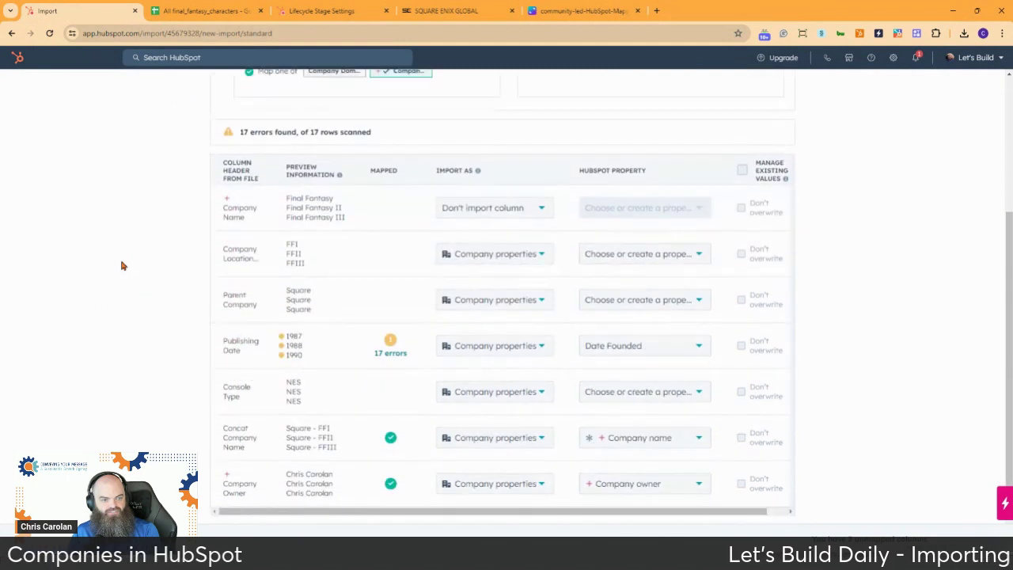
pyautogui.scroll(1, 122, 266)
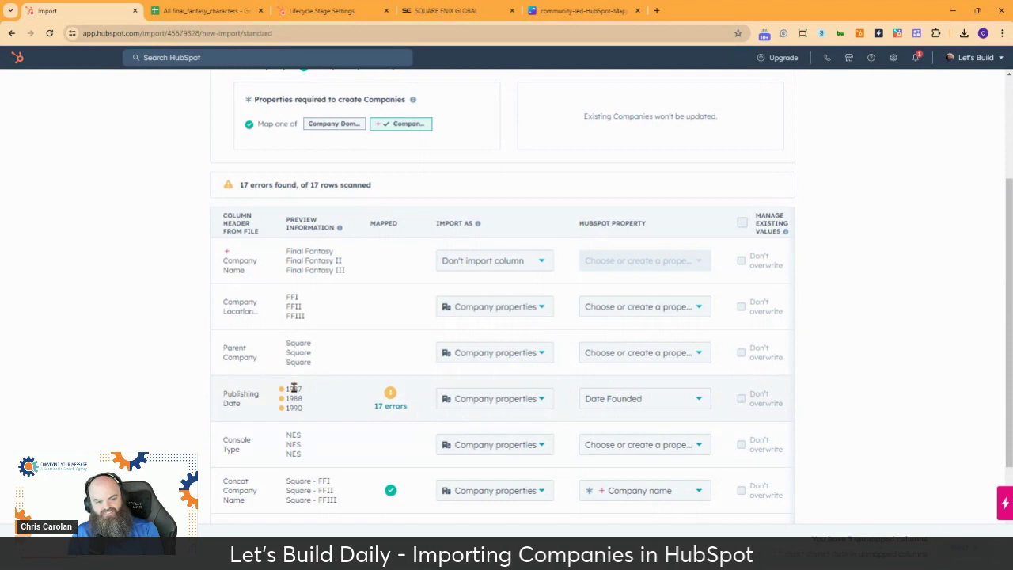
pyautogui.click(393, 406)
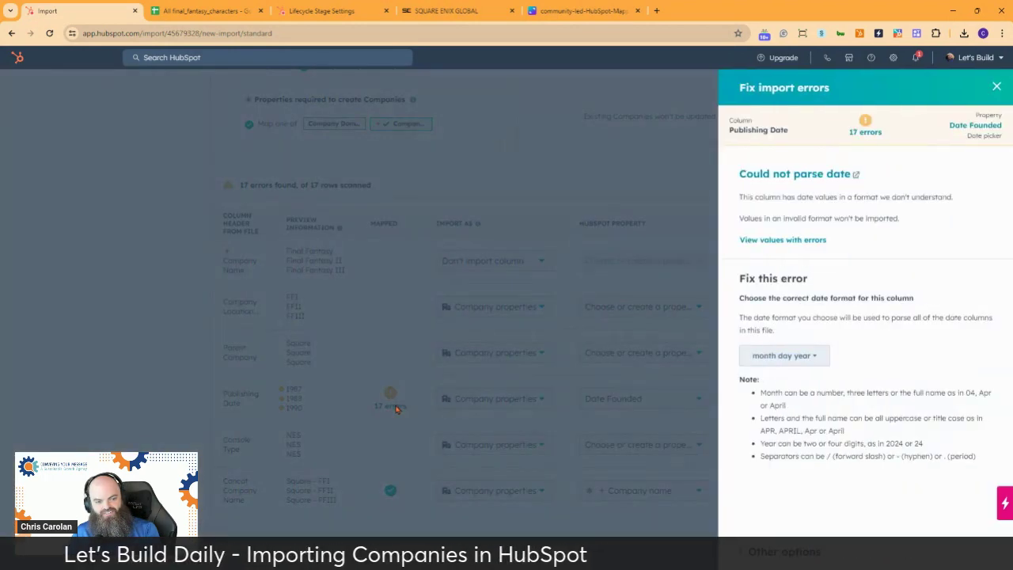
pyautogui.click(812, 358)
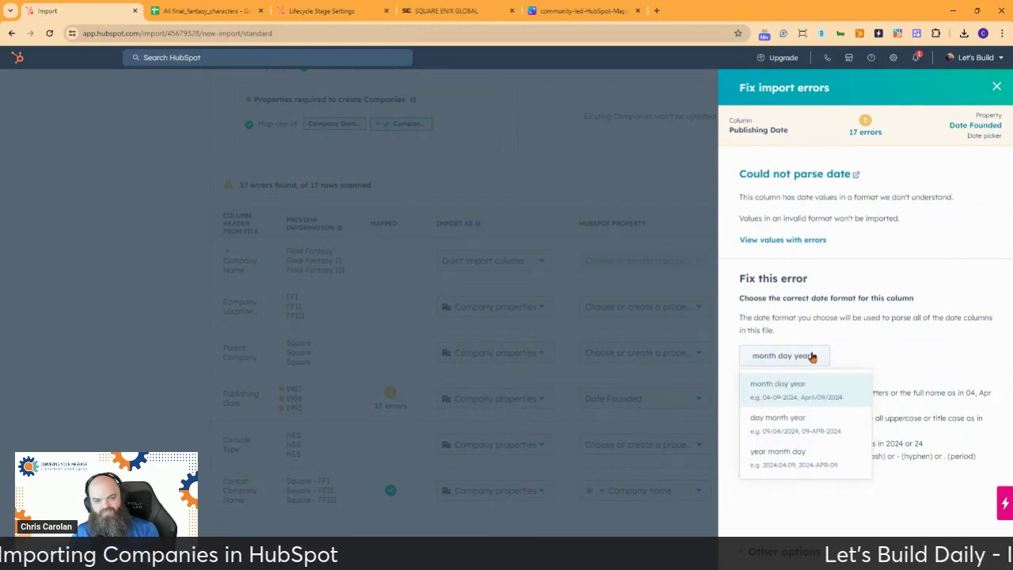
pyautogui.click(805, 299)
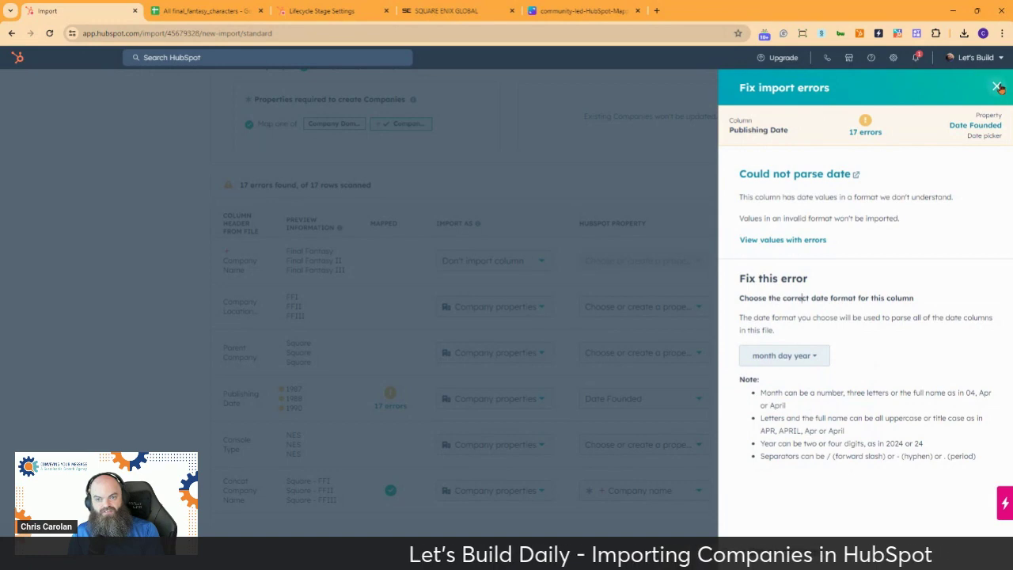
pyautogui.click(997, 86)
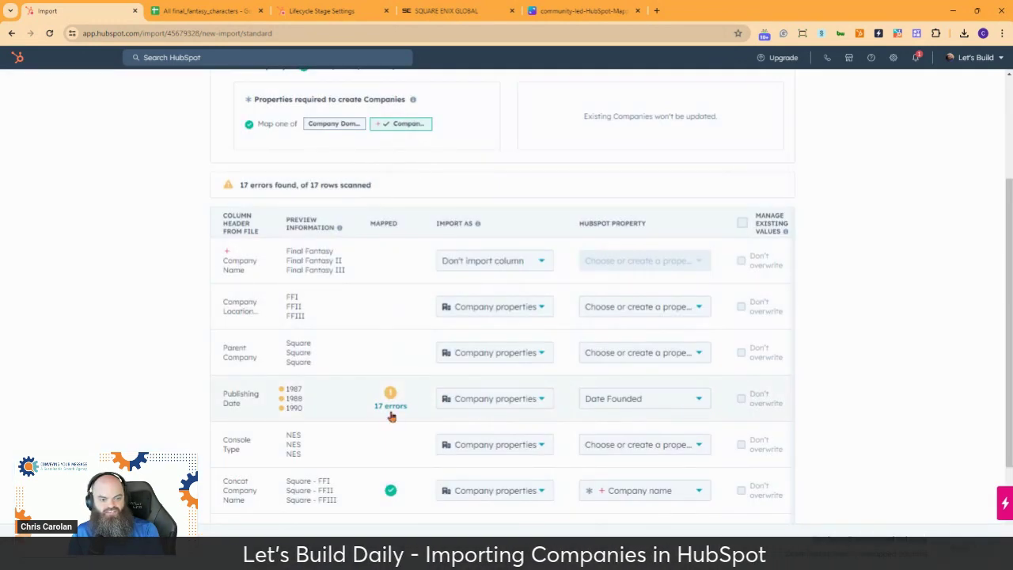
# Create a company property labelled Date of Location Opening as a formatted number and map the Publishing Date column to it.
pyautogui.click(667, 404)
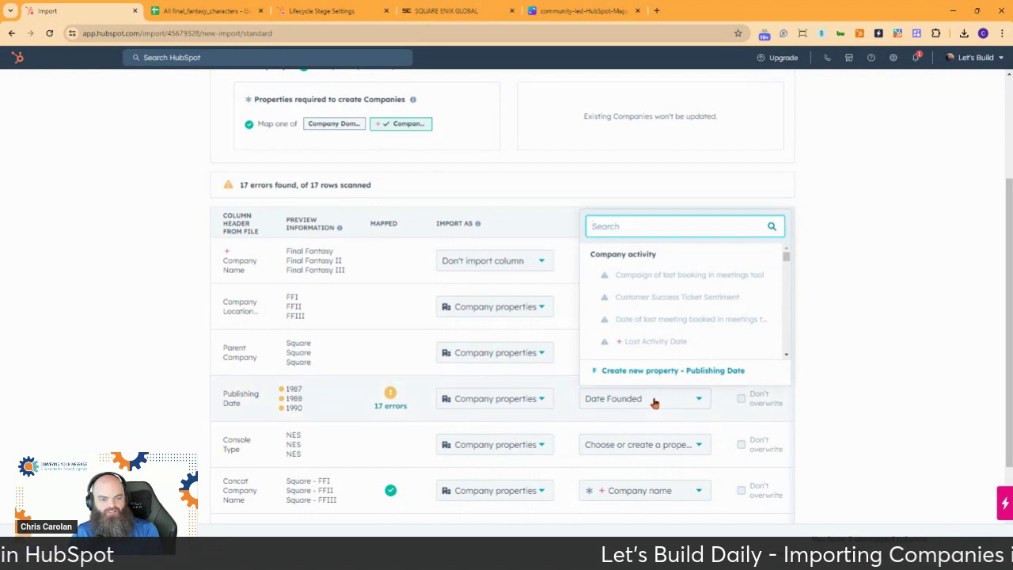
pyautogui.moveTo(643, 401)
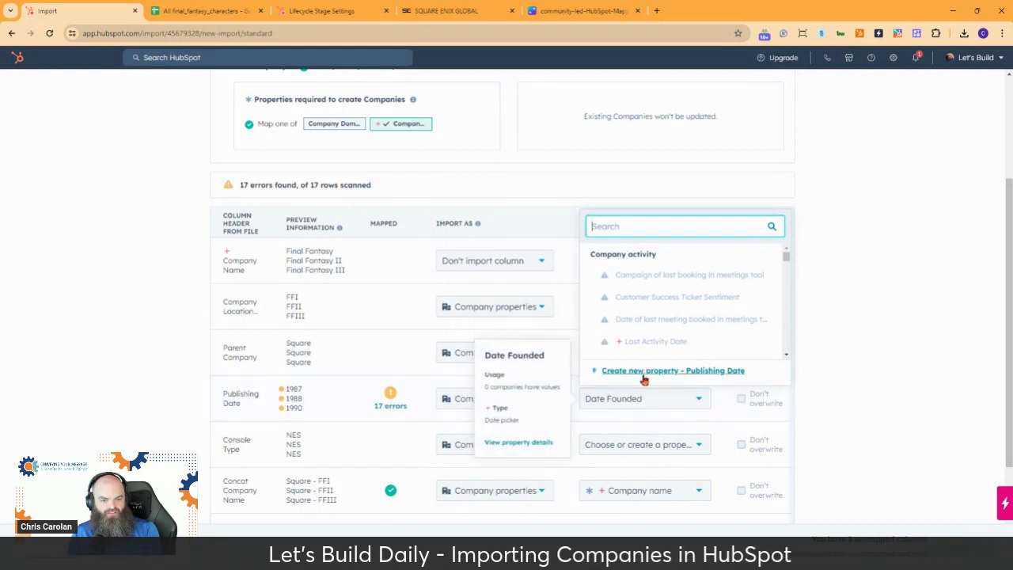
pyautogui.click(643, 372)
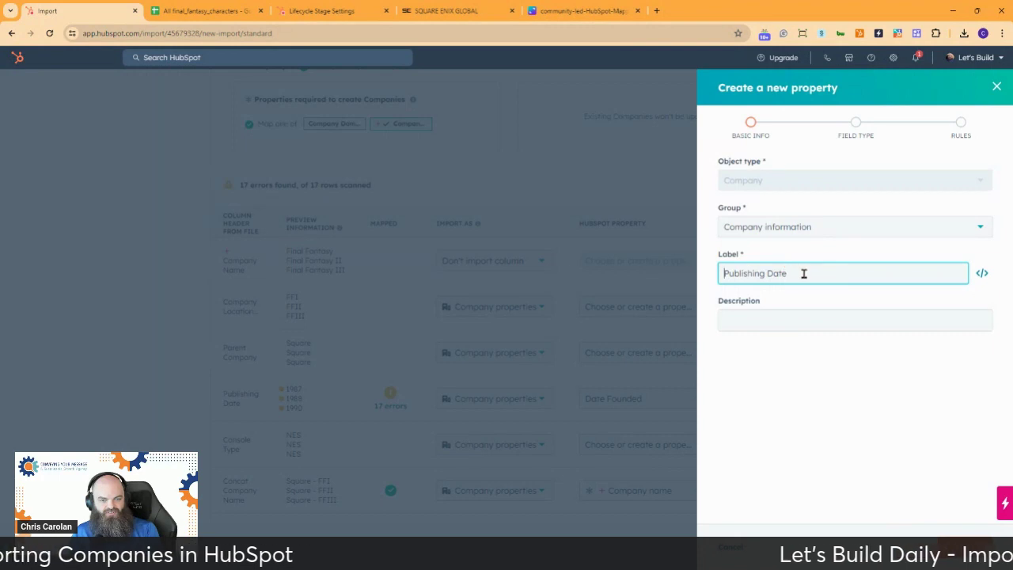
pyautogui.moveTo(804, 274); pyautogui.dragTo(672, 275)
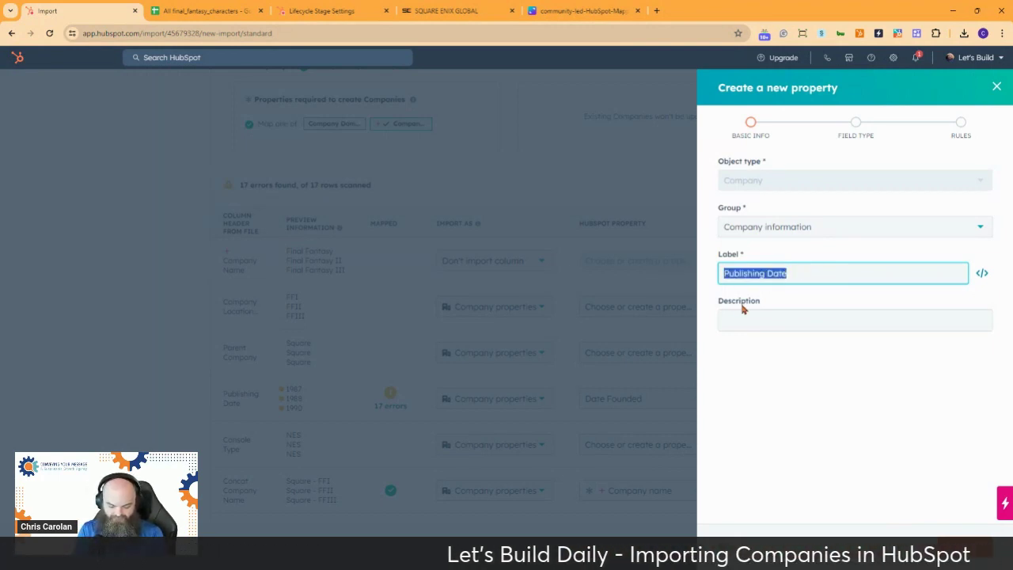
pyautogui.write('Date of Loc')
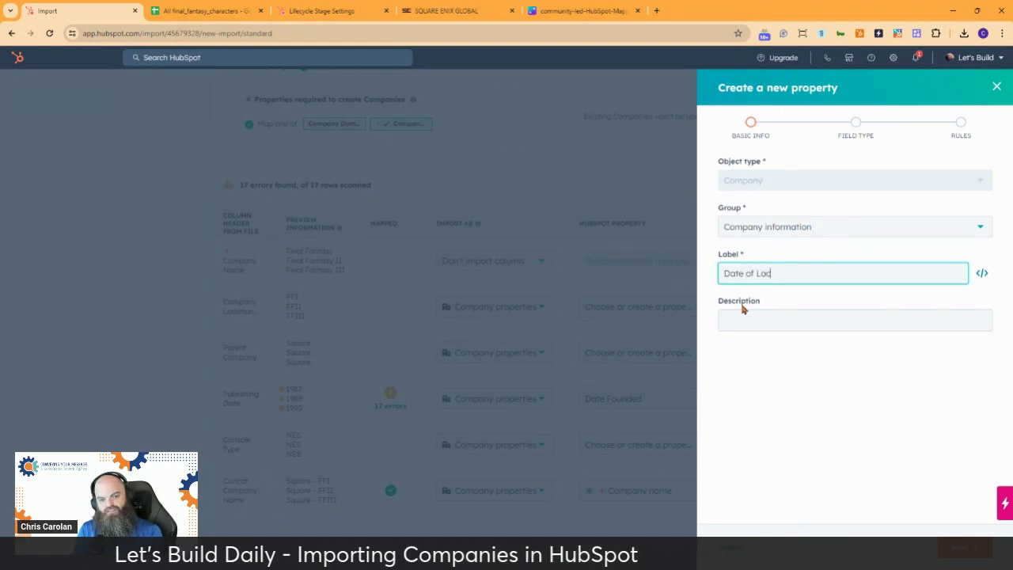
pyautogui.write('ation Opening')
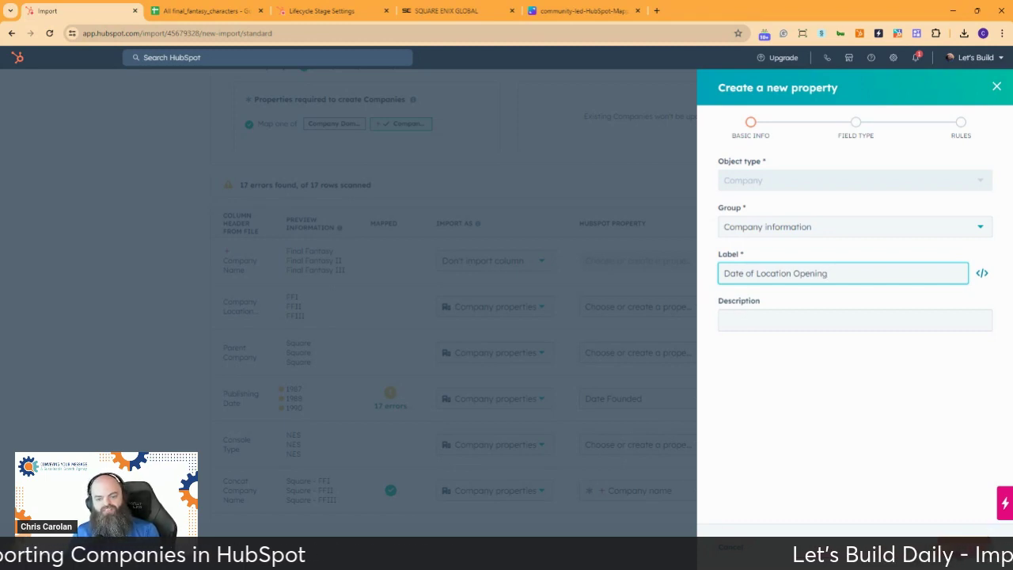
pyautogui.press('Return')
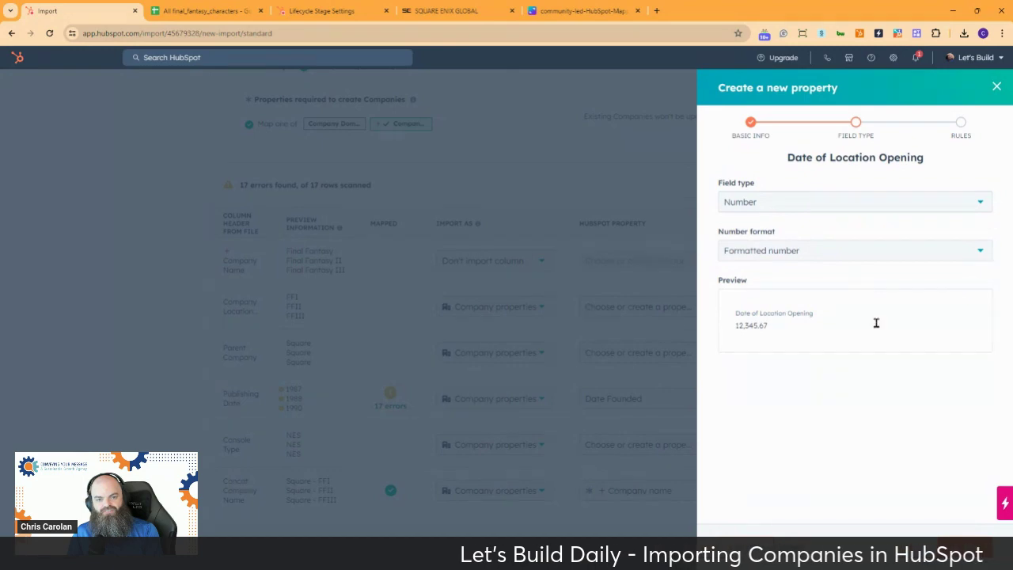
pyautogui.press('Return')
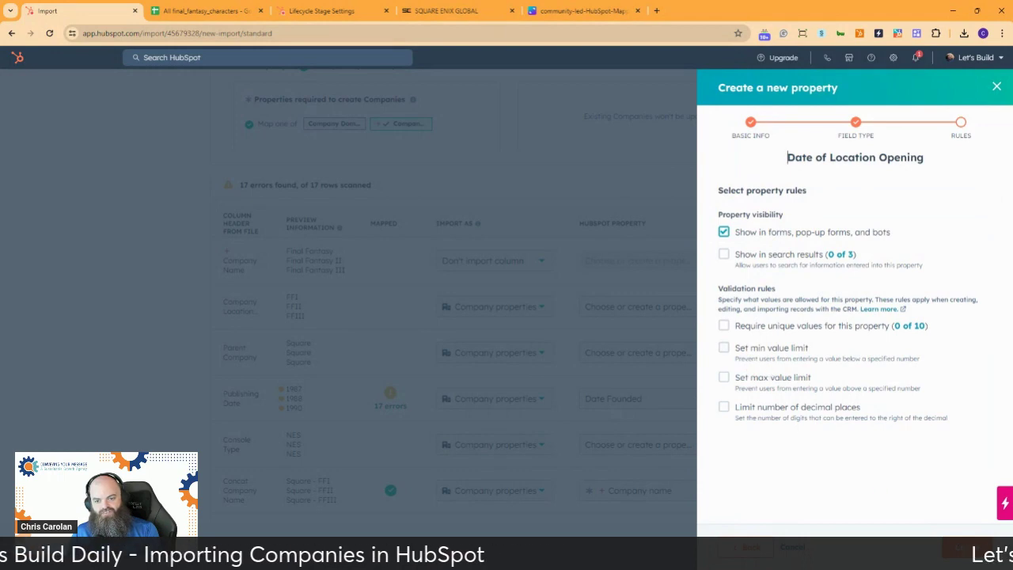
pyautogui.press('Return')
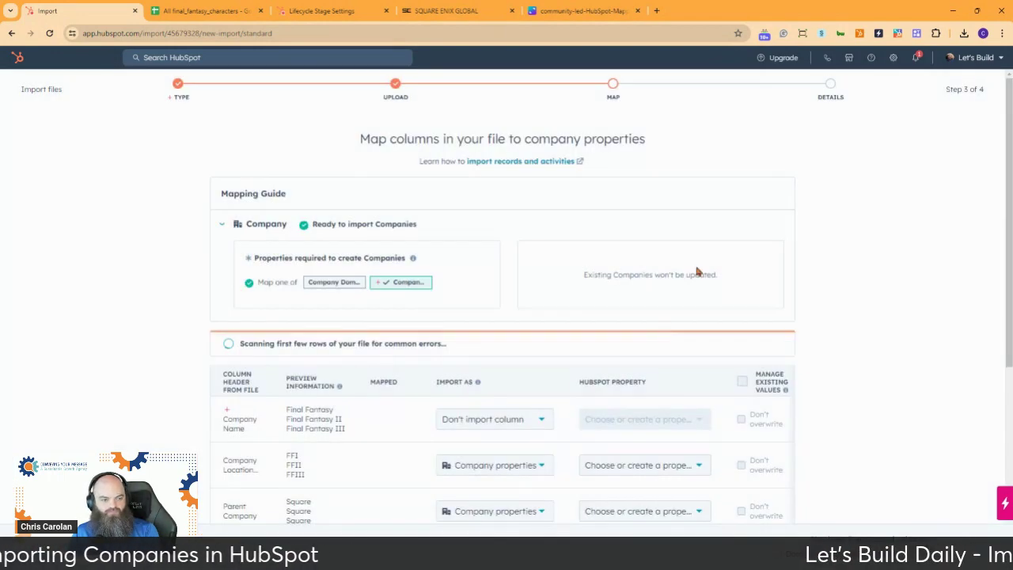
# Exclude the file's Parent Company column from the import.
pyautogui.scroll(-3, 903, 321)
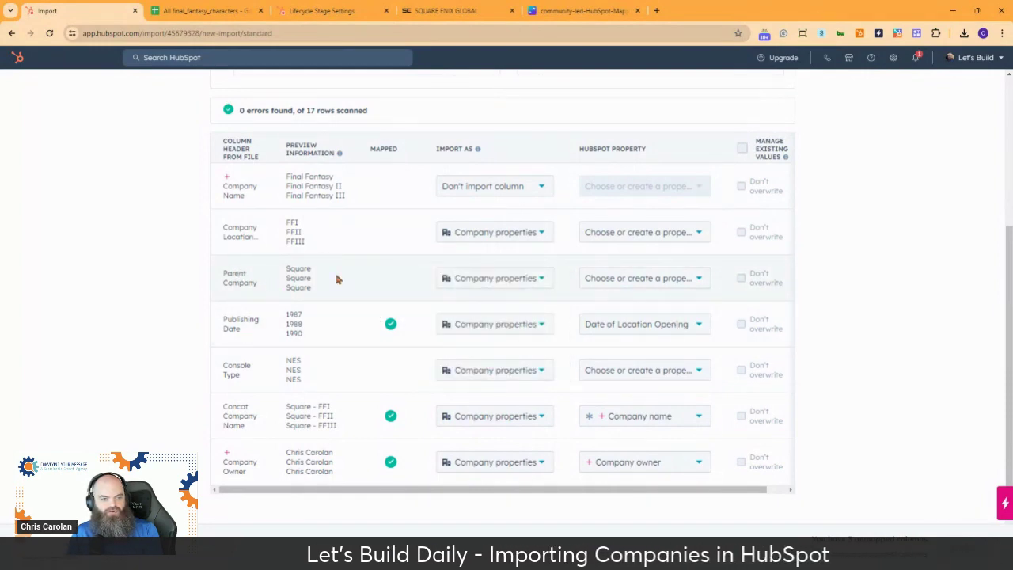
pyautogui.click(479, 285)
pyautogui.click(497, 384)
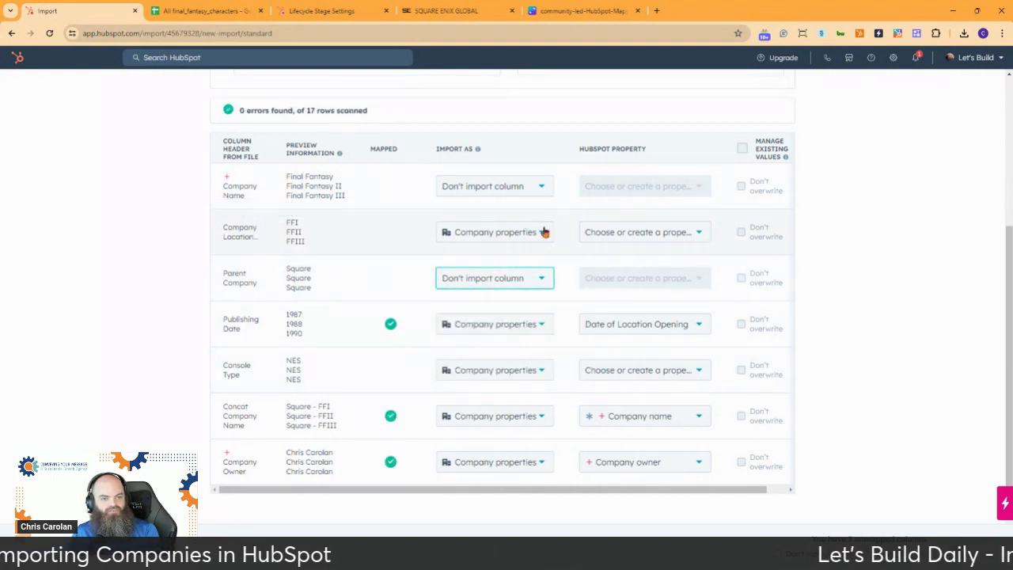
# Create a single-line text company property labelled Company Location Acronym for the company location column, keeping the default rules.
pyautogui.click(651, 235)
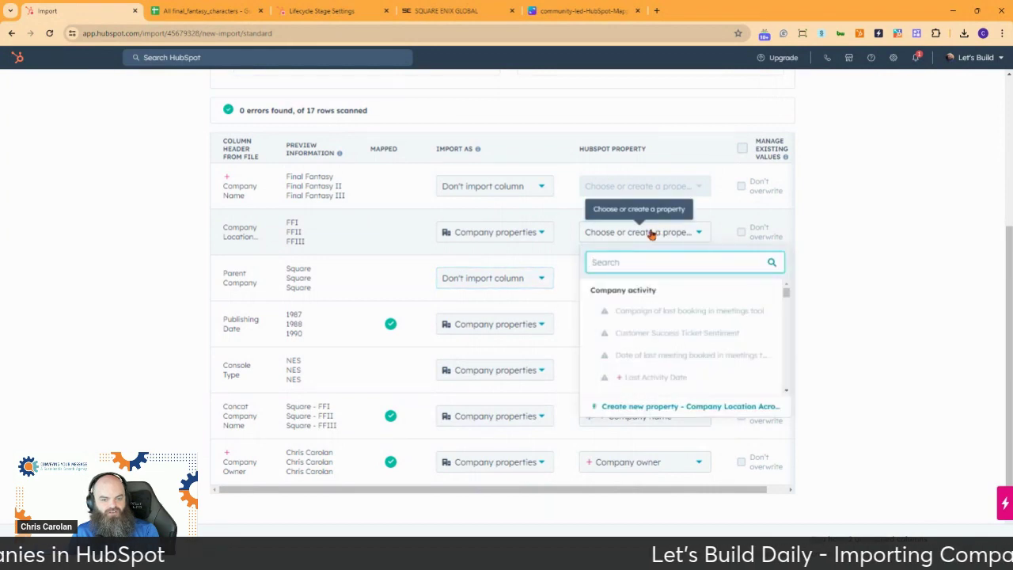
pyautogui.click(681, 406)
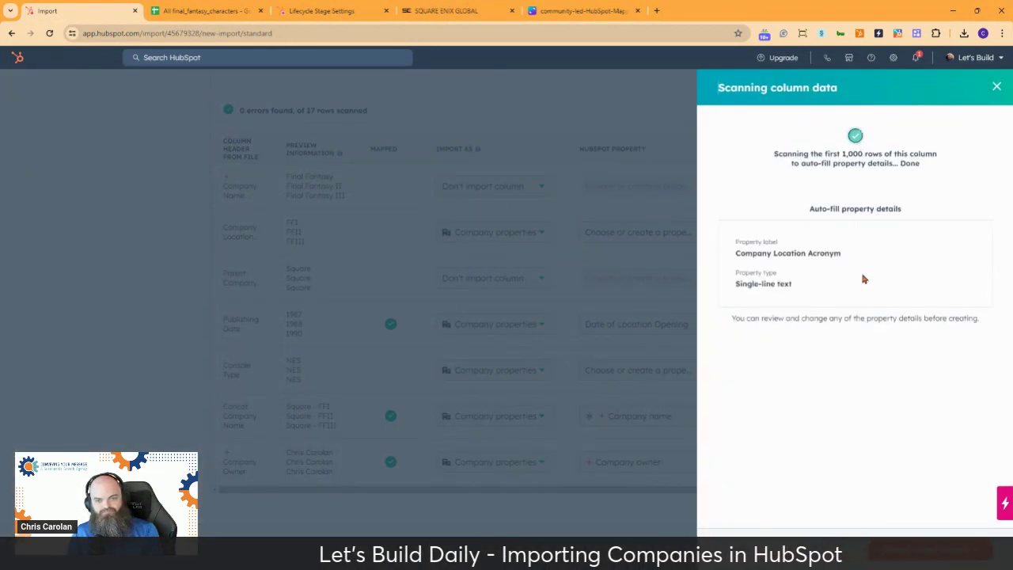
pyautogui.click(933, 548)
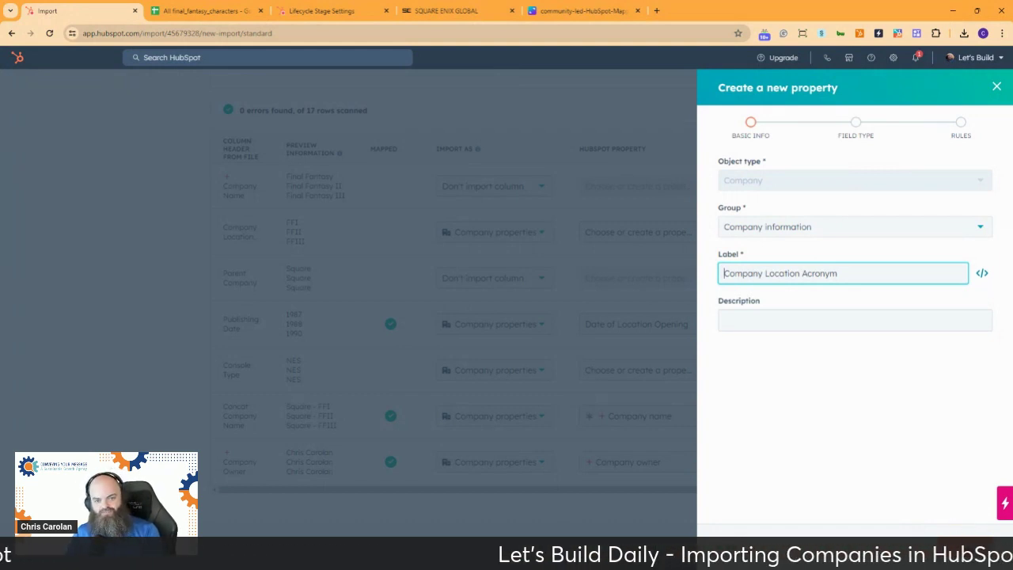
pyautogui.click(959, 548)
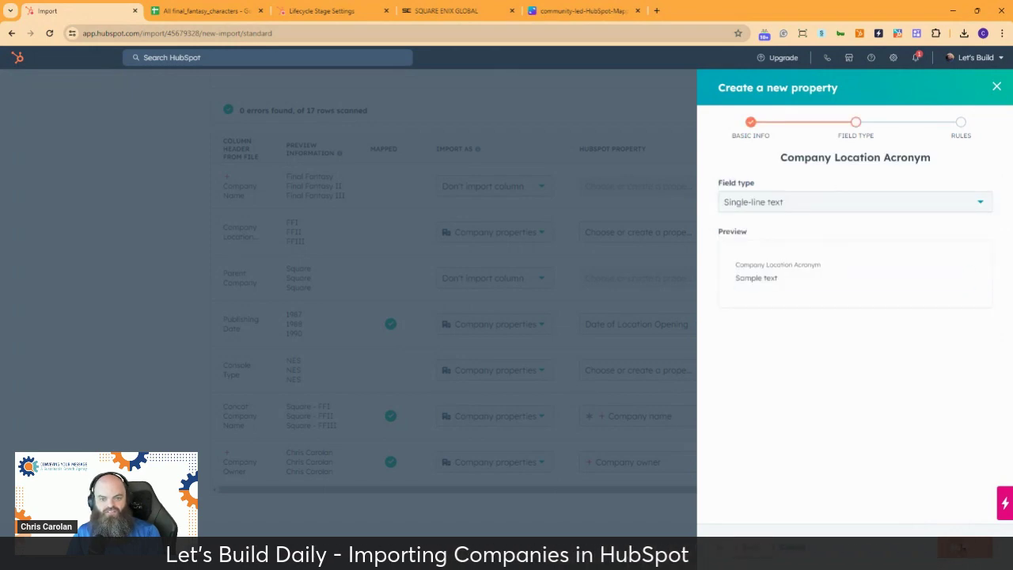
pyautogui.click(959, 548)
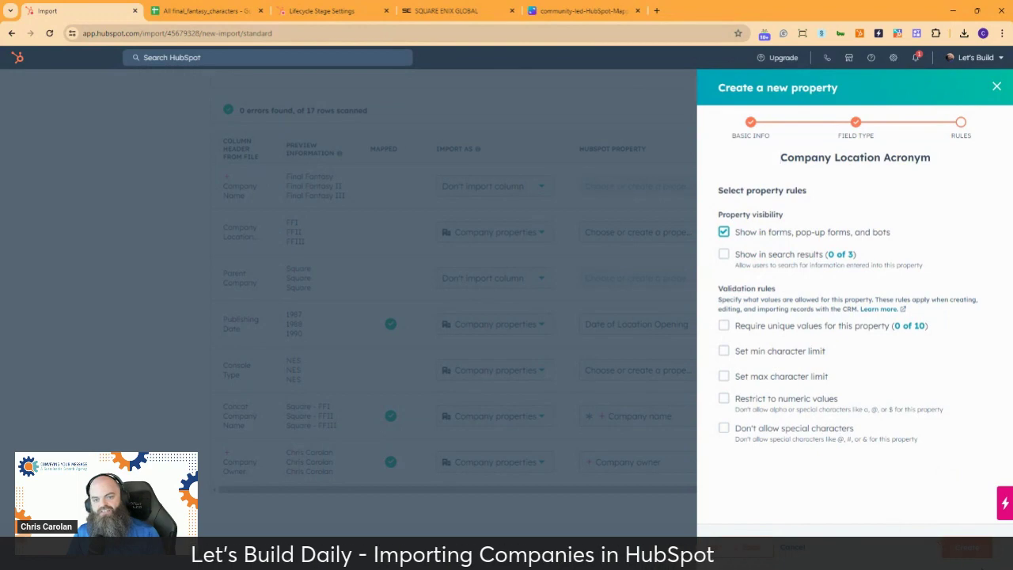
pyautogui.click(973, 547)
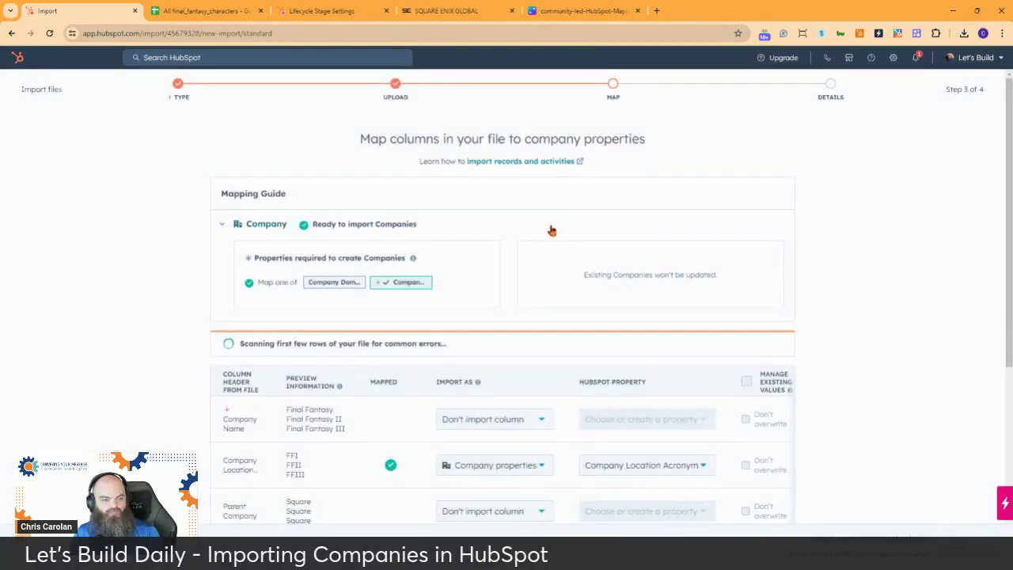
# Exclude the file's Console Type column from the import.
pyautogui.scroll(-3, 549, 229)
pyautogui.scroll(-1, 507, 219)
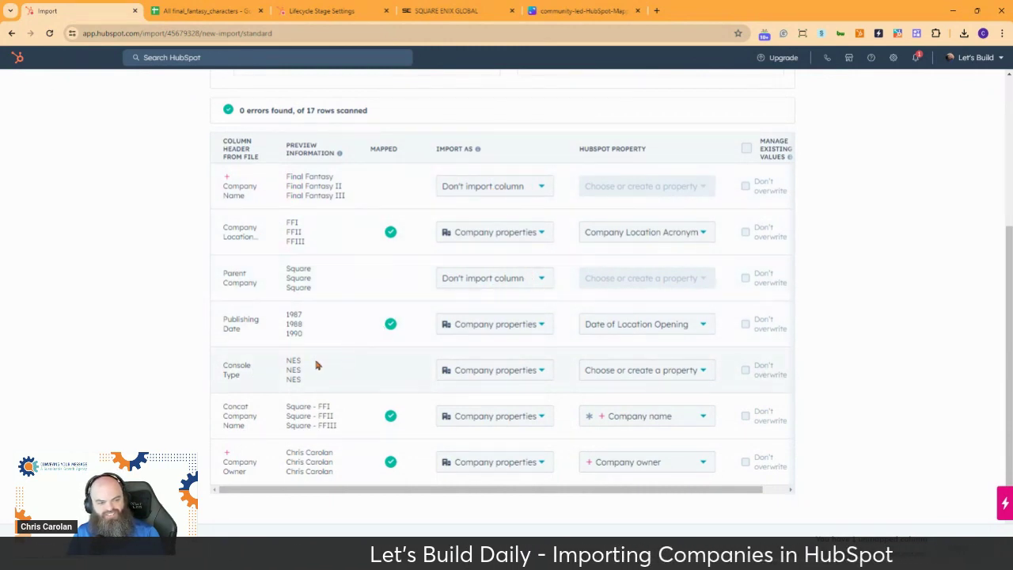
pyautogui.click(528, 370)
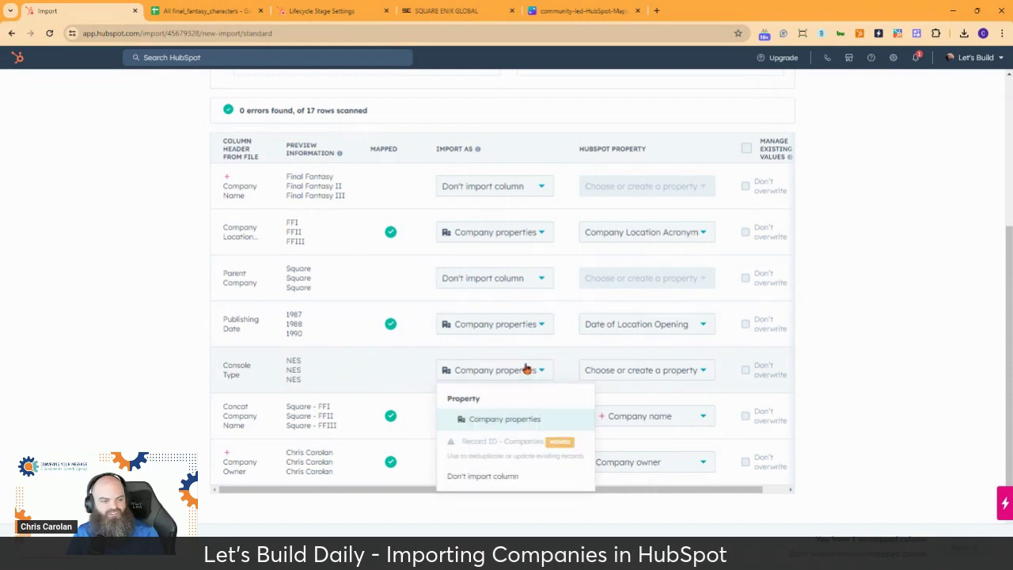
pyautogui.click(509, 477)
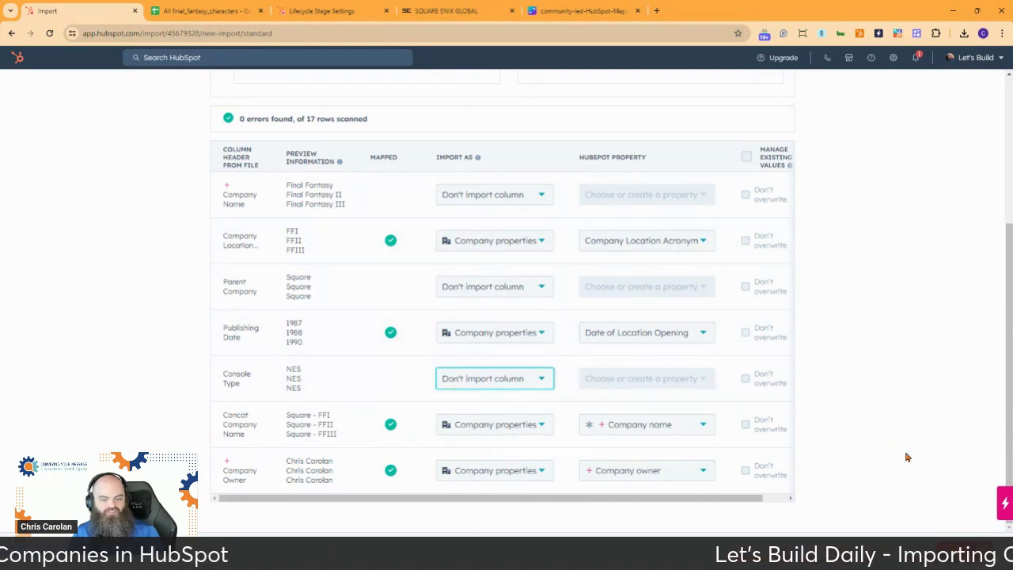
# Review the column mappings, then finish the import with the name All final_fantasy_characters - Companies.csv and the United States number format.
pyautogui.scroll(3, 862, 420)
pyautogui.scroll(-3, 851, 414)
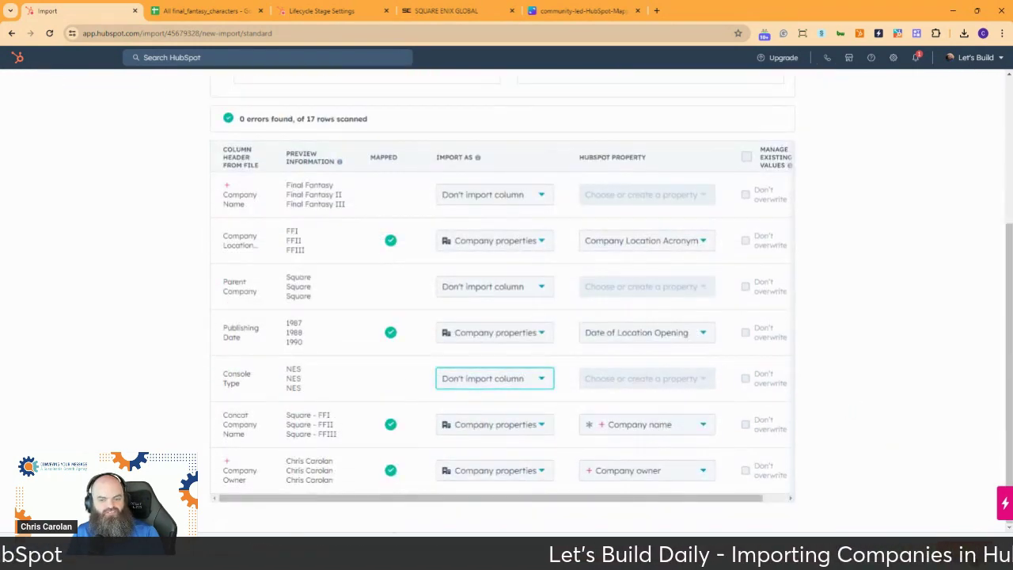
pyautogui.click(958, 552)
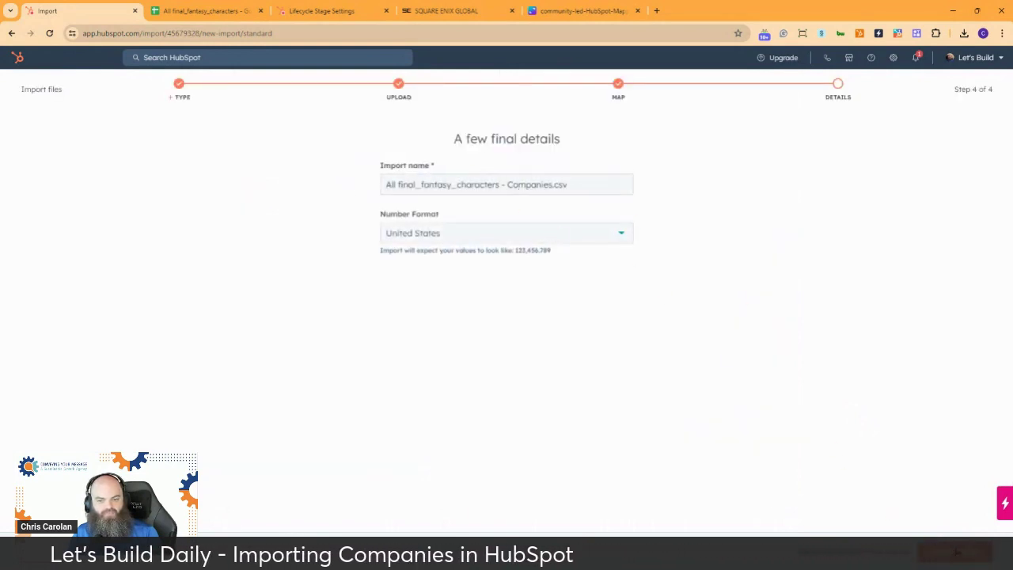
pyautogui.click(960, 552)
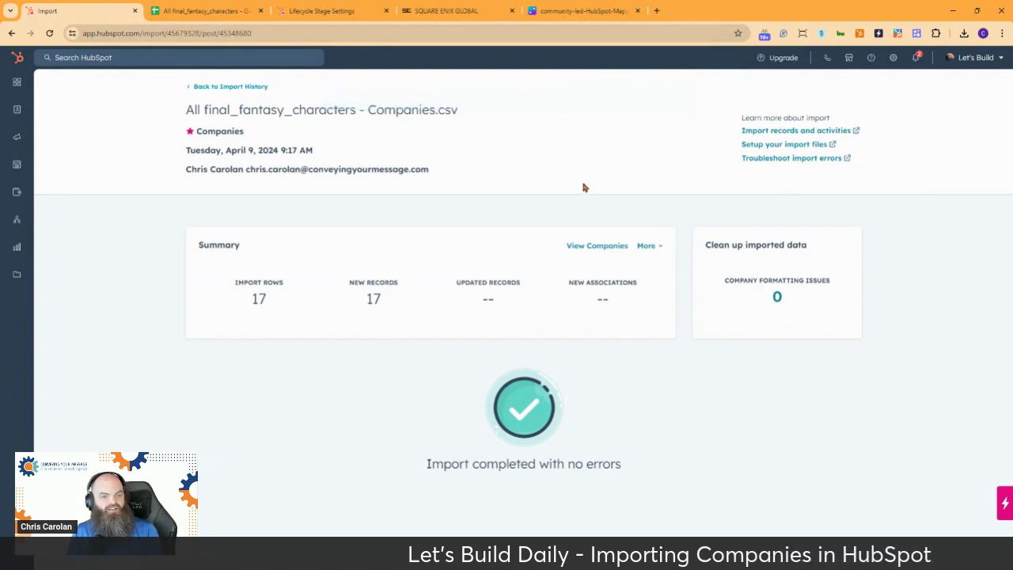
# View the newly imported companies and look through the company records list.
pyautogui.click(595, 246)
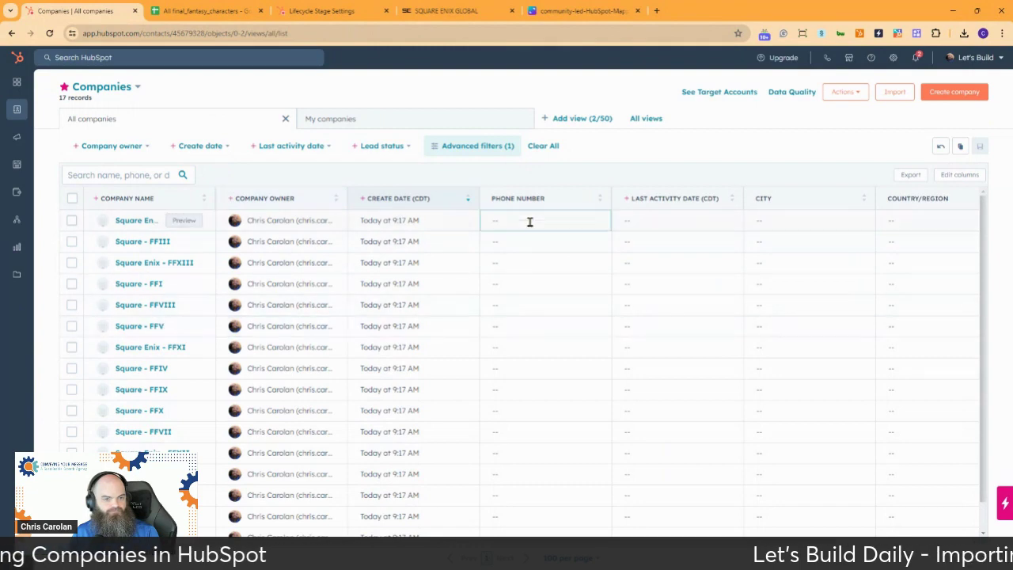
pyautogui.scroll(-1, 400, 231)
pyautogui.scroll(1, 274, 338)
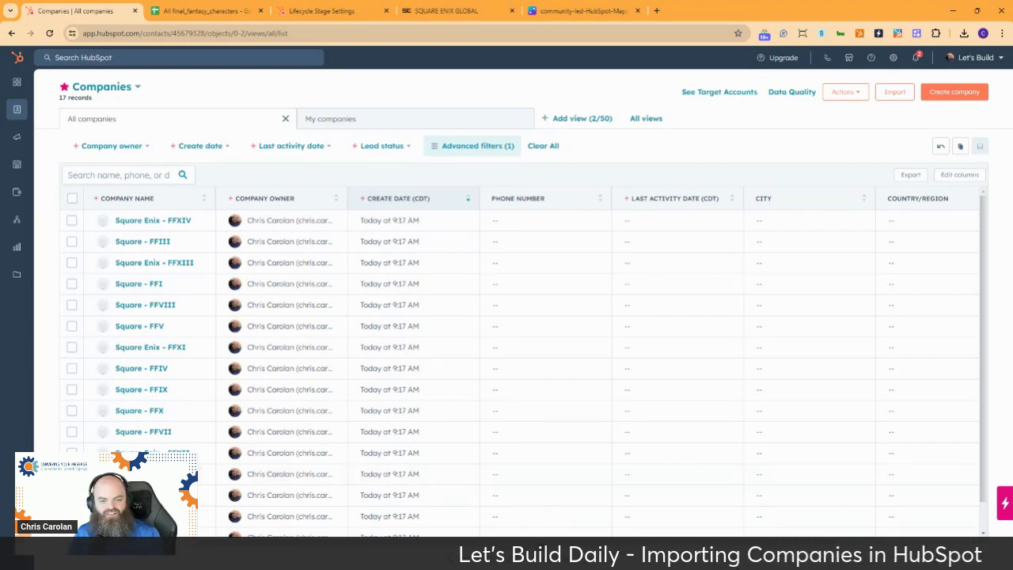
pyautogui.hscroll(1, 504, 344)
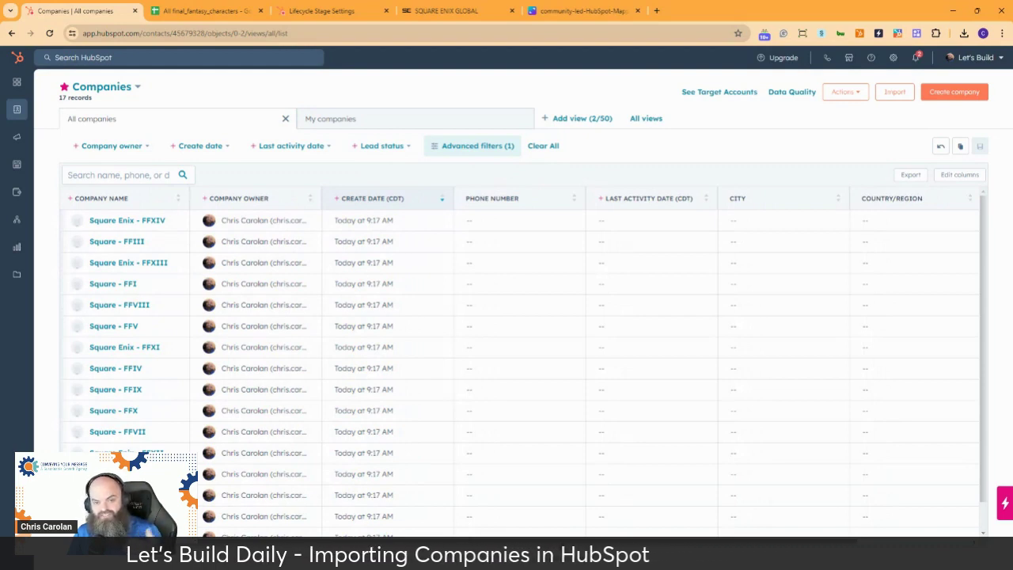
pyautogui.hscroll(-1, 504, 347)
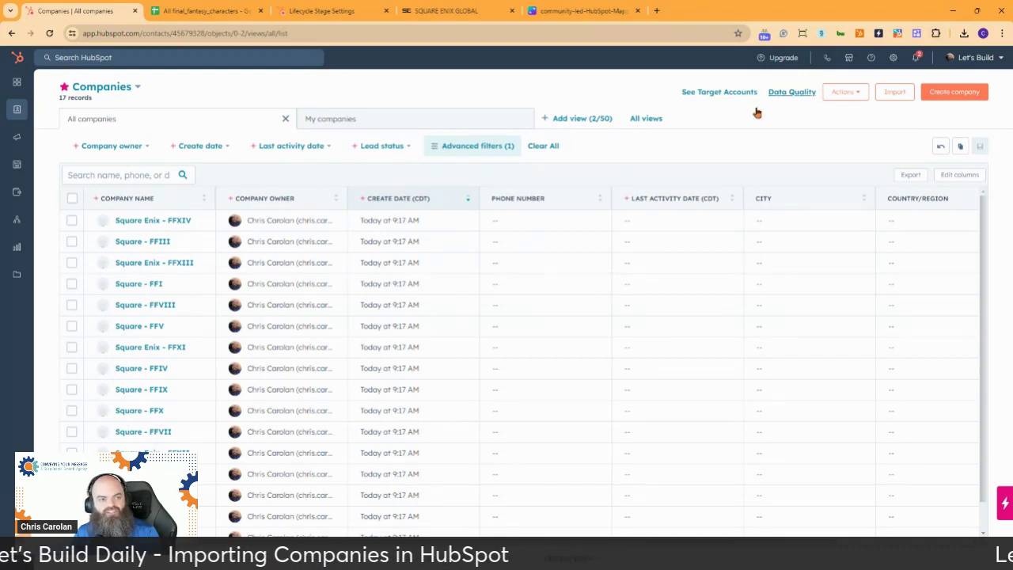
# Open the property settings, switch the object to Company properties, and look over the property list.
pyautogui.click(893, 60)
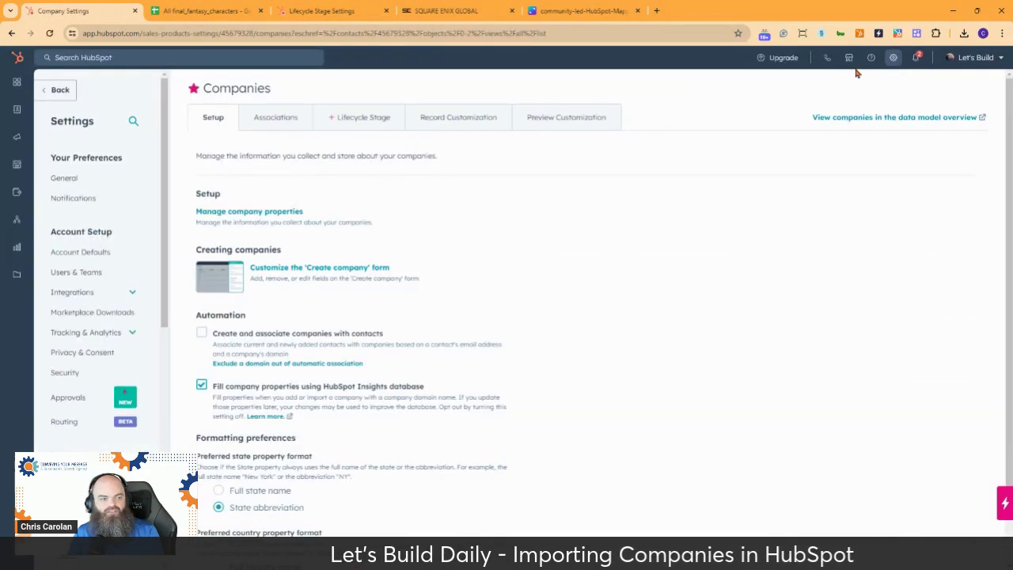
pyautogui.scroll(-2, 113, 333)
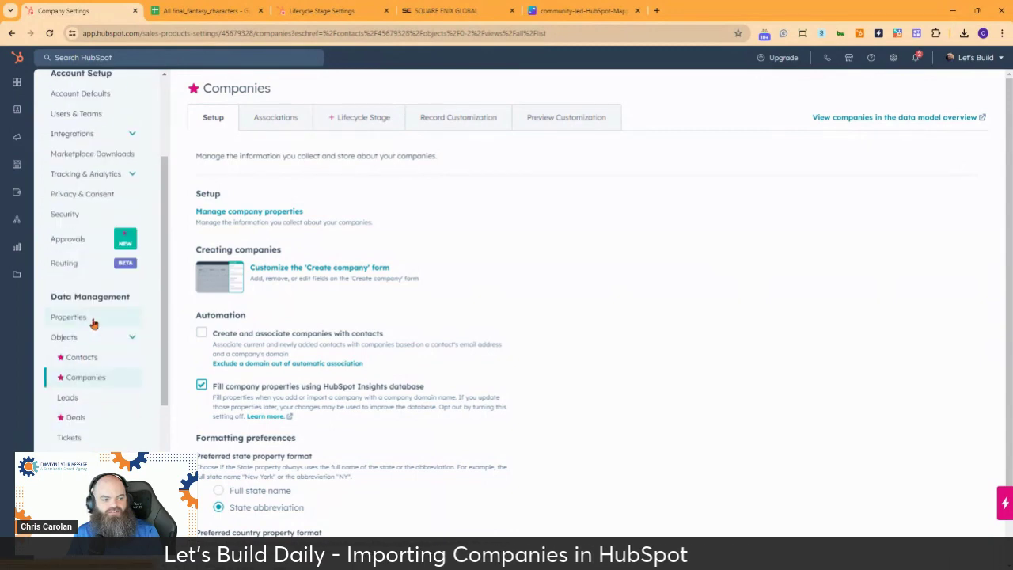
pyautogui.click(92, 320)
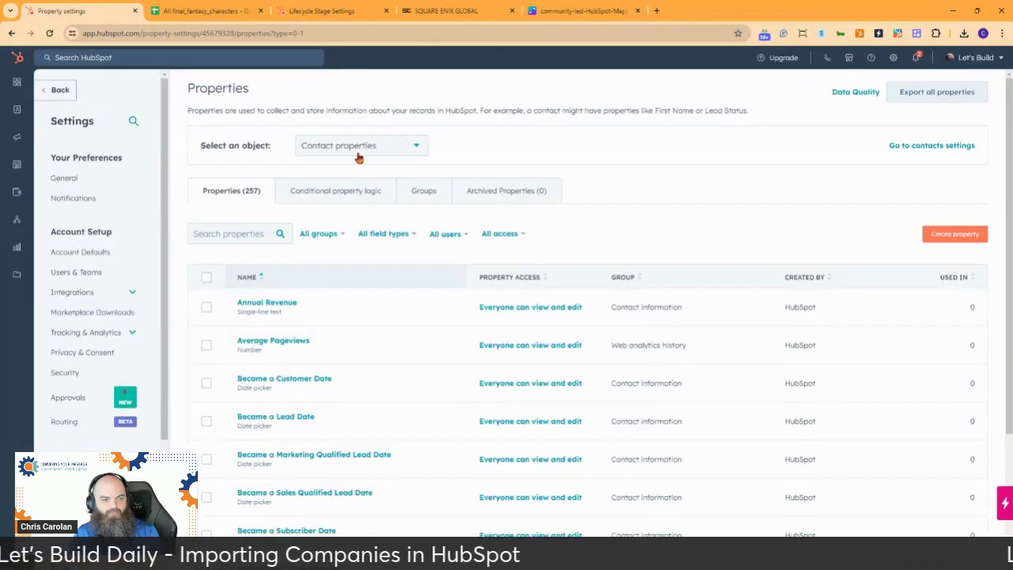
pyautogui.click(367, 151)
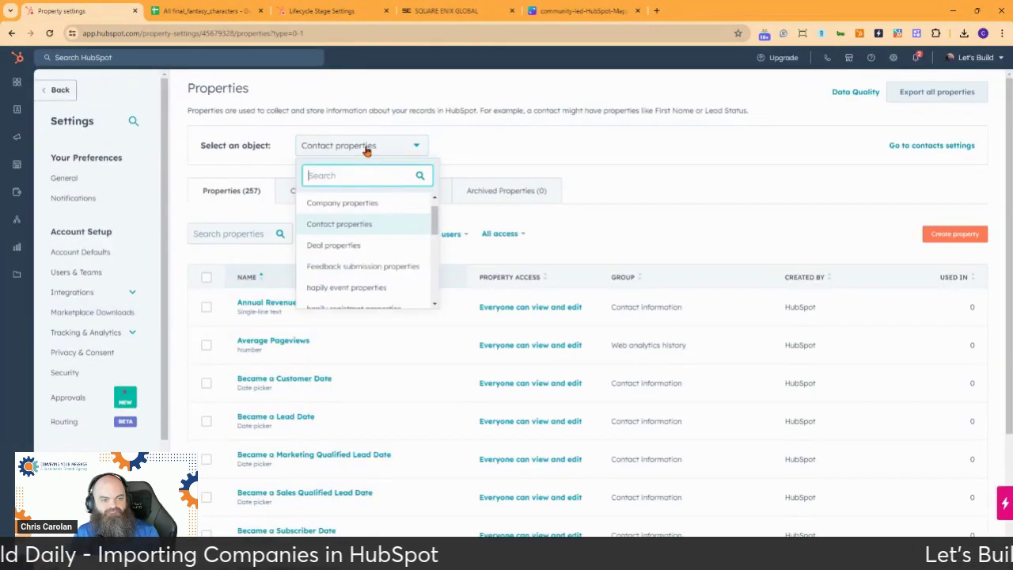
pyautogui.click(384, 202)
pyautogui.scroll(-2, 664, 158)
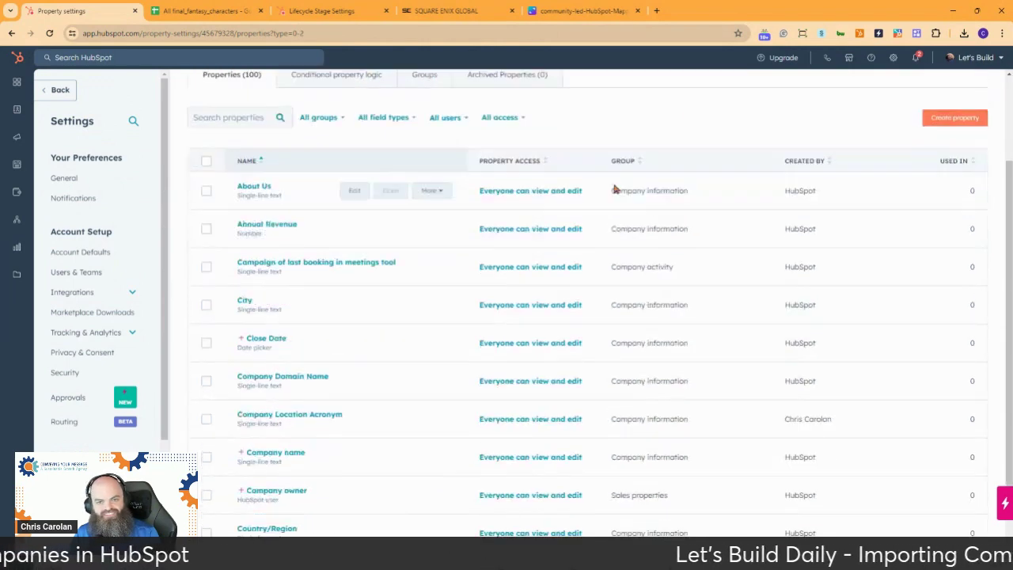
pyautogui.scroll(1, 613, 168)
pyautogui.scroll(1, 613, 168)
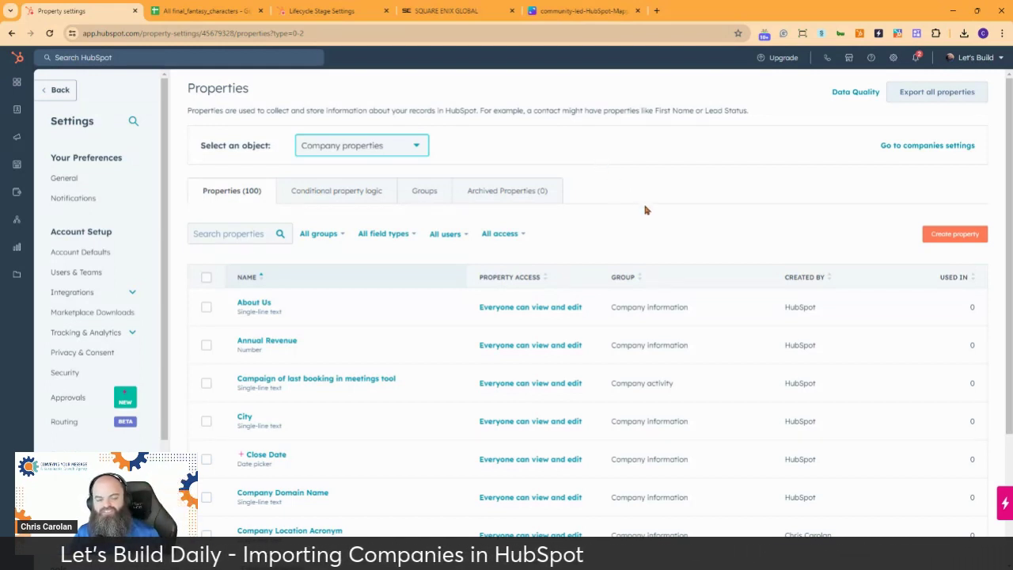
pyautogui.scroll(-1, 645, 201)
pyautogui.scroll(1, 643, 200)
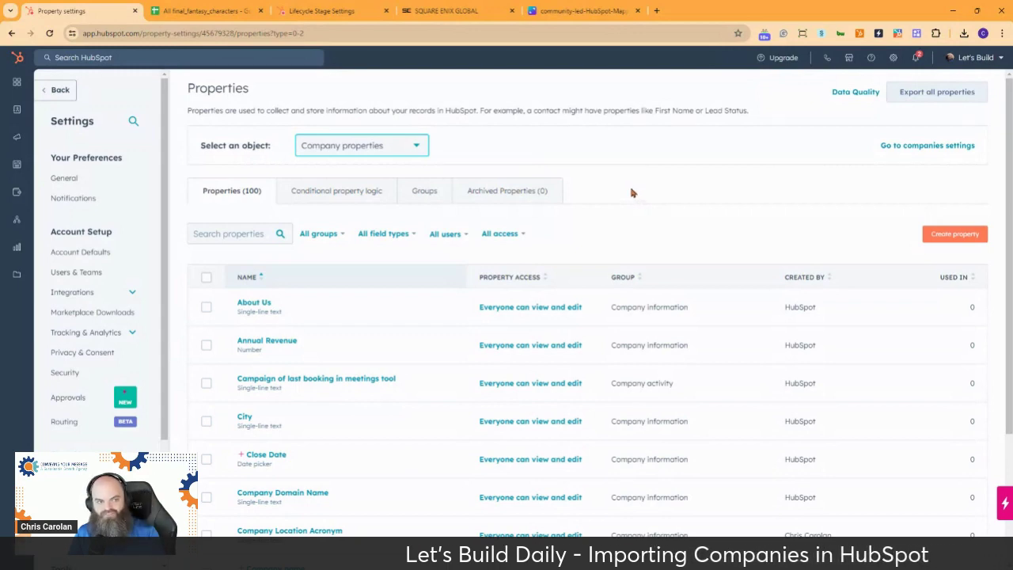
# Search the company properties for "date" and archive the Date Founded property.
pyautogui.click(253, 234)
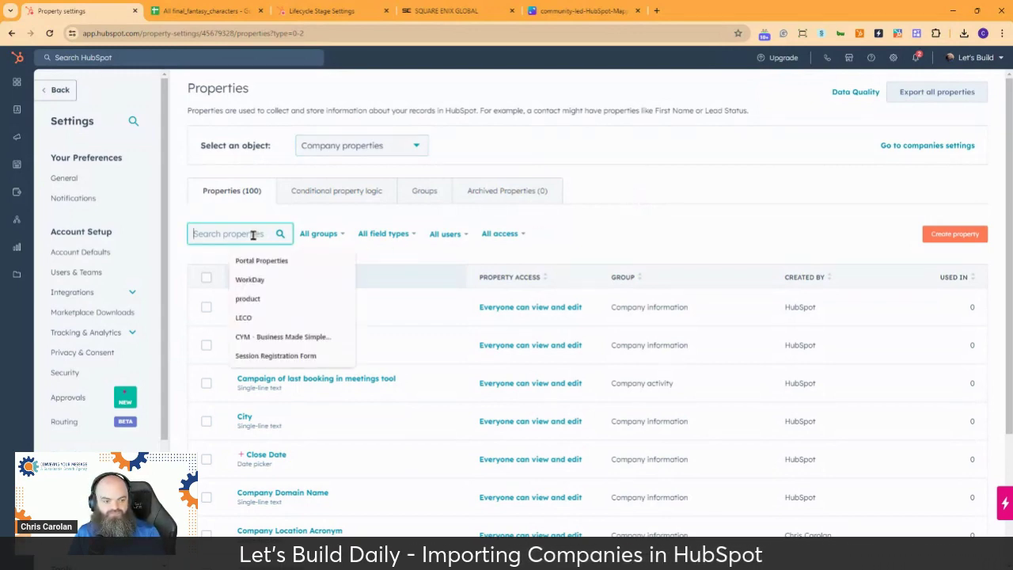
pyautogui.write('date')
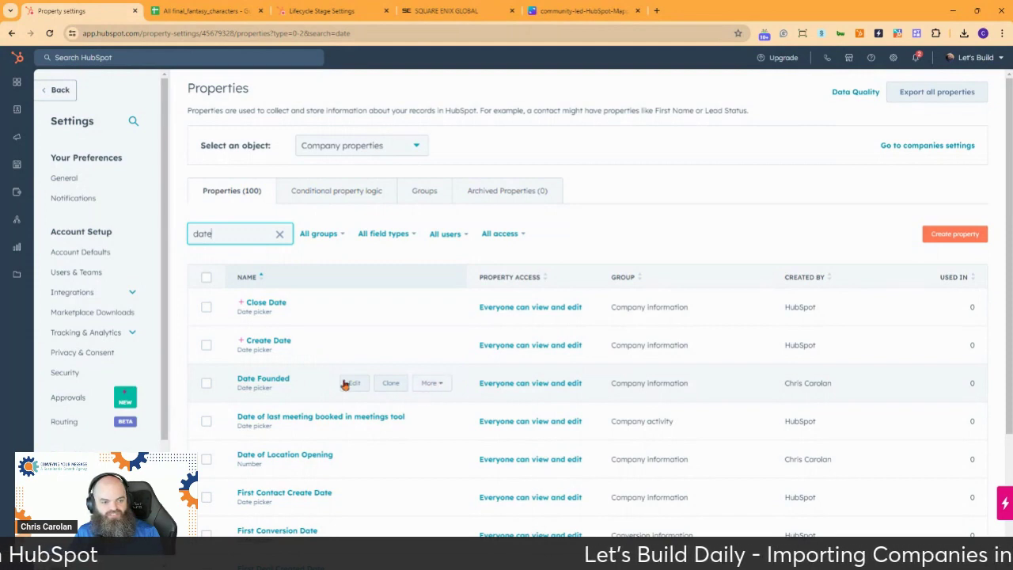
pyautogui.click(430, 384)
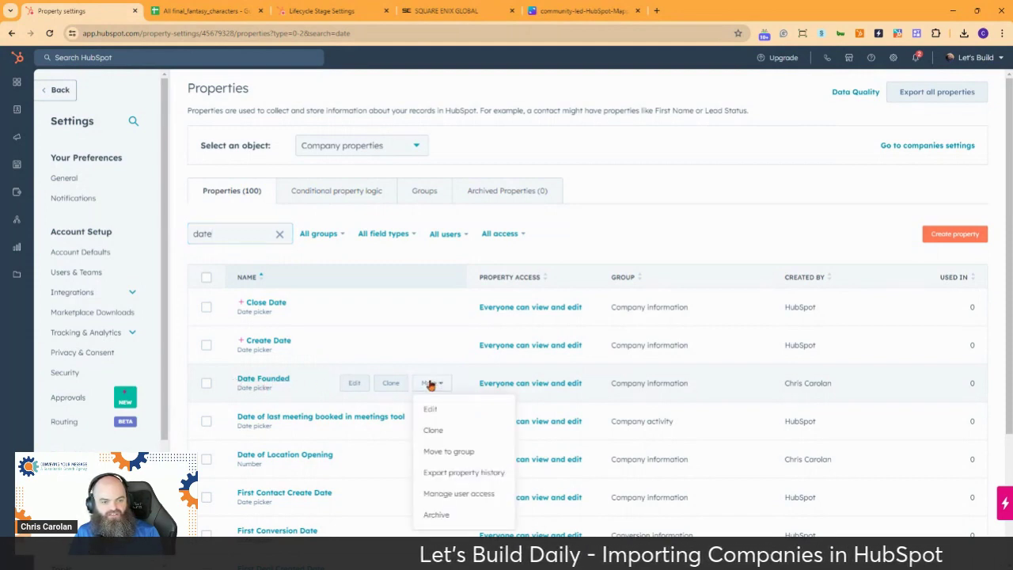
pyautogui.click(436, 516)
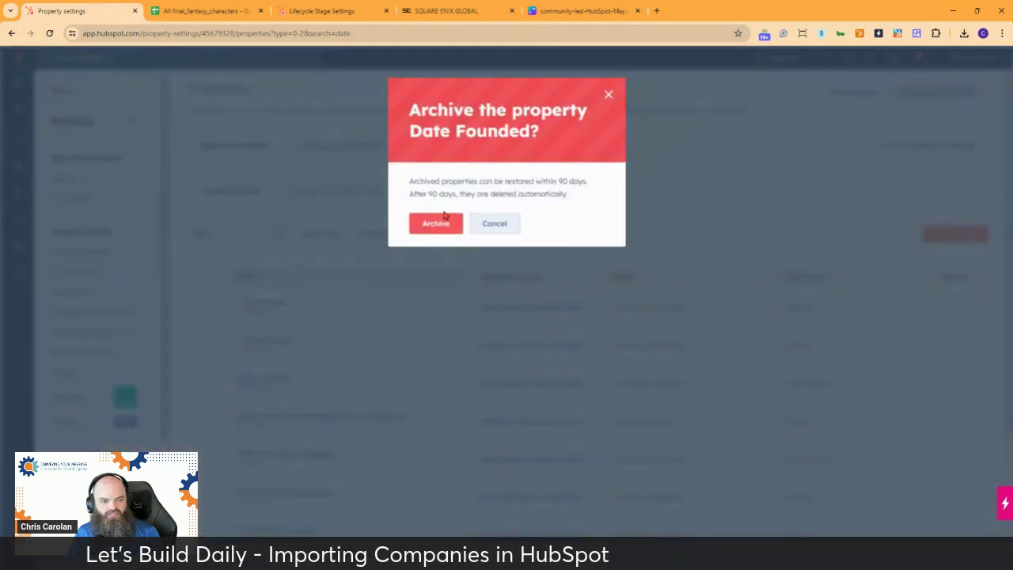
pyautogui.click(435, 226)
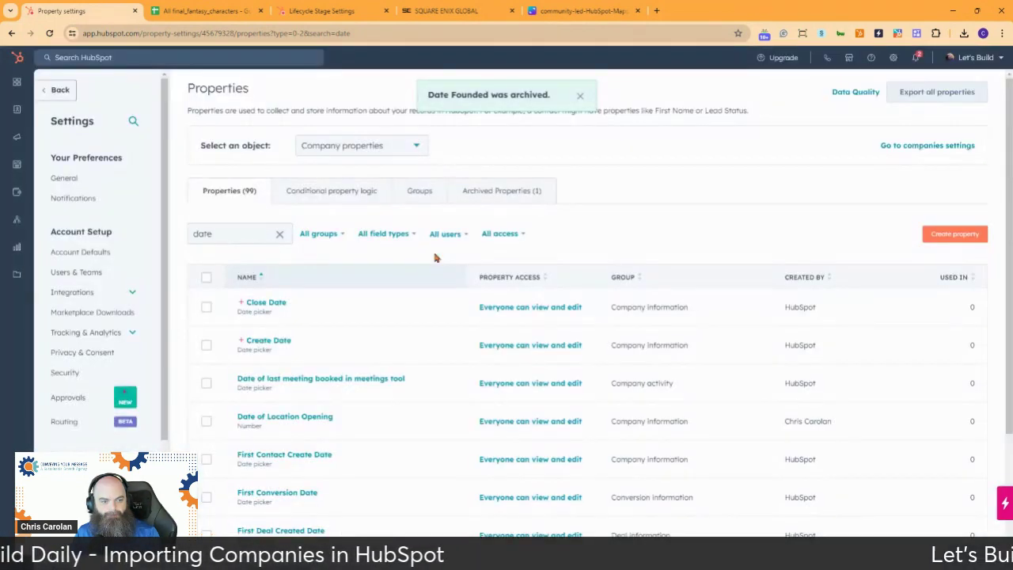
# Look through both pages of the remaining date-related company properties.
pyautogui.scroll(-3, 427, 352)
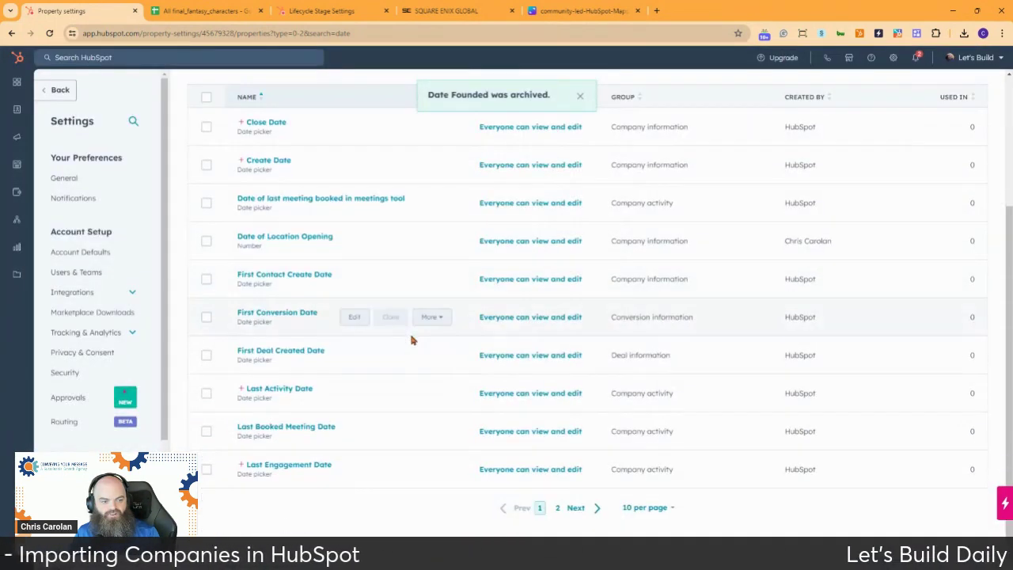
pyautogui.click(557, 508)
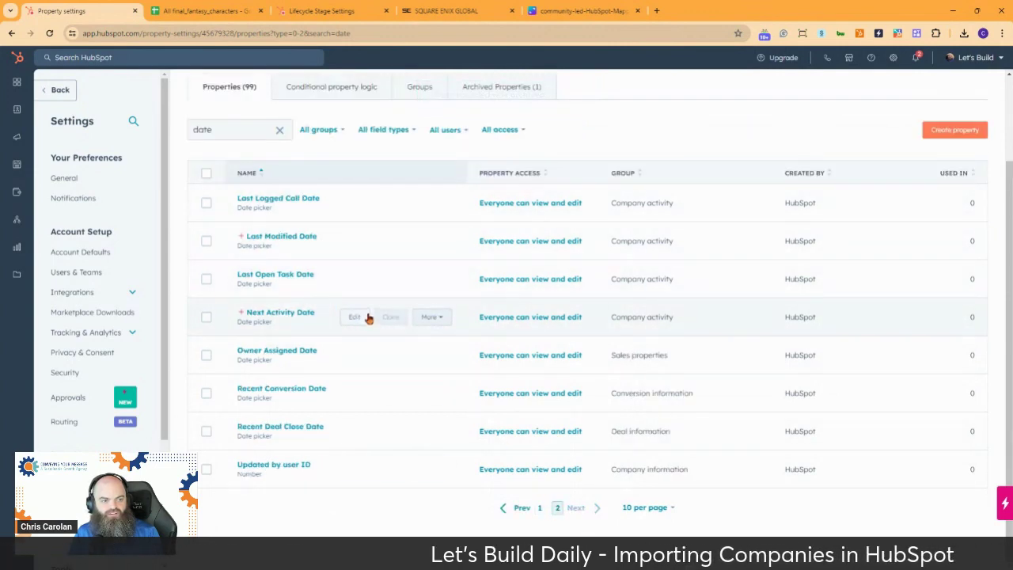
pyautogui.click(540, 510)
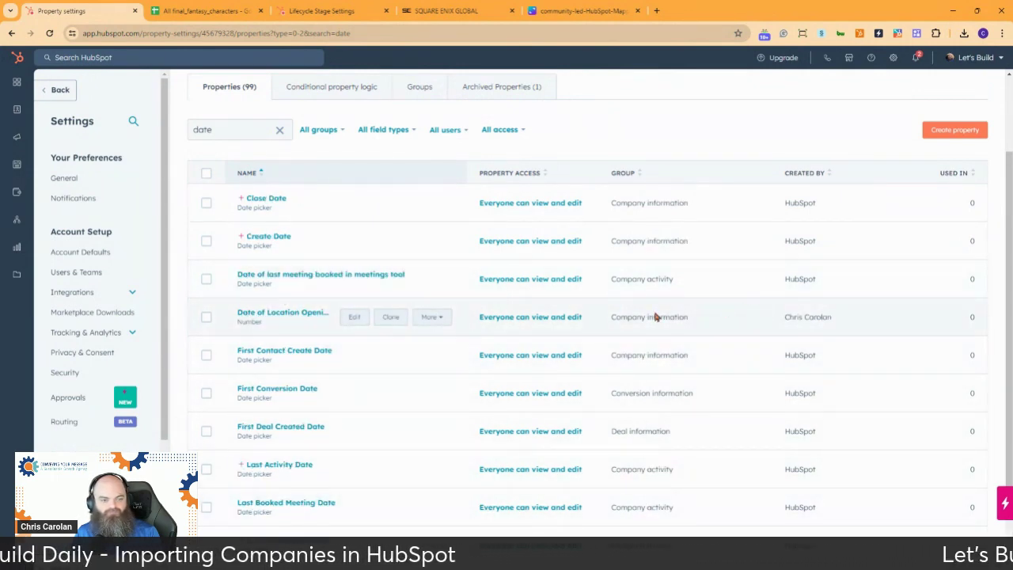
pyautogui.scroll(2, 454, 294)
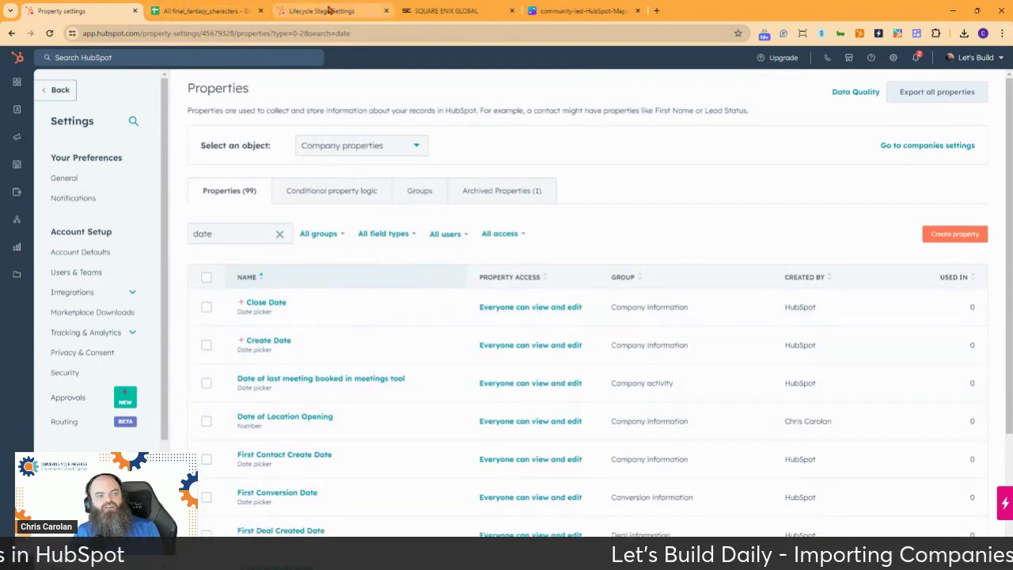
# Switch to the Google Sheets companies file and review the Concat Company Name, Company Owner and Company Location Acronym columns.
pyautogui.click(200, 12)
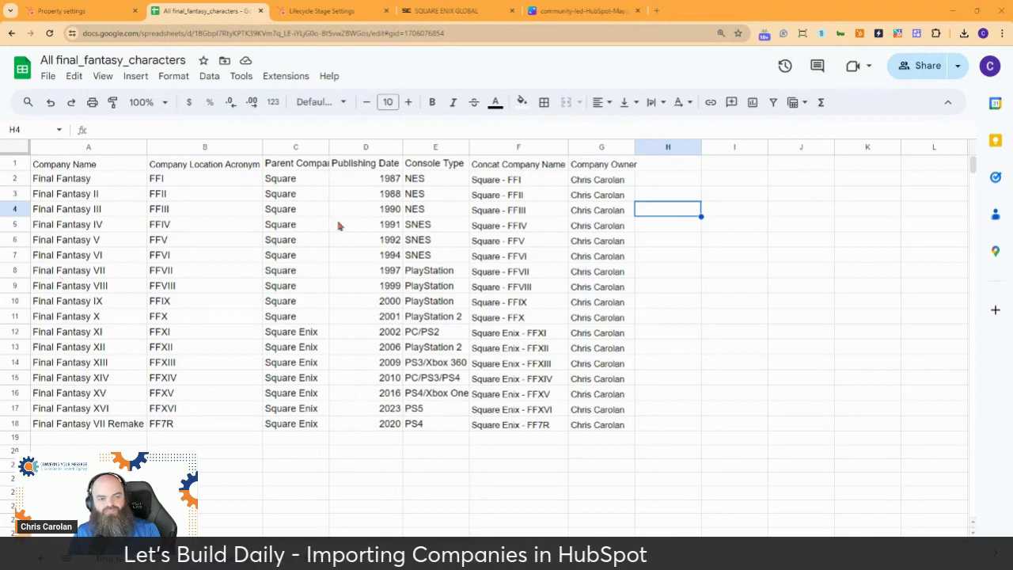
pyautogui.moveTo(512, 150); pyautogui.dragTo(593, 145)
pyautogui.click(202, 146)
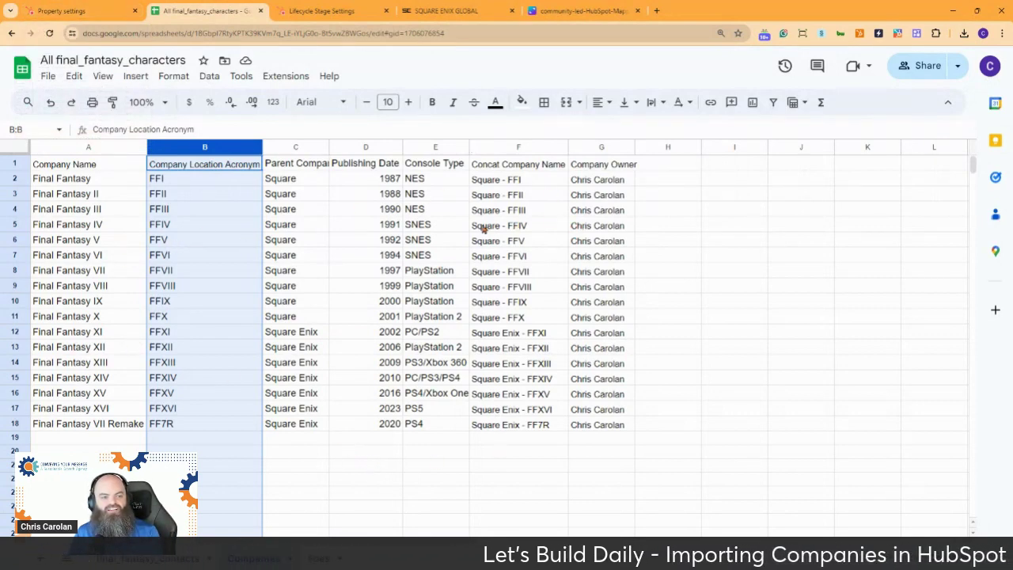
# Return to the HubSpot companies list and start a new company using the domain square-enix.com copied from the Square Enix website.
pyautogui.click(82, 13)
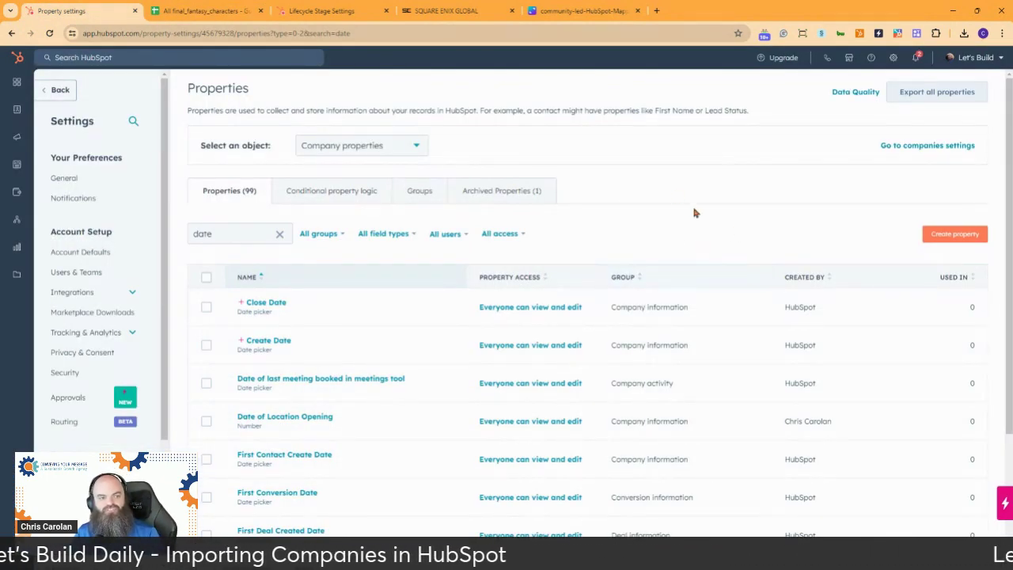
pyautogui.click(58, 92)
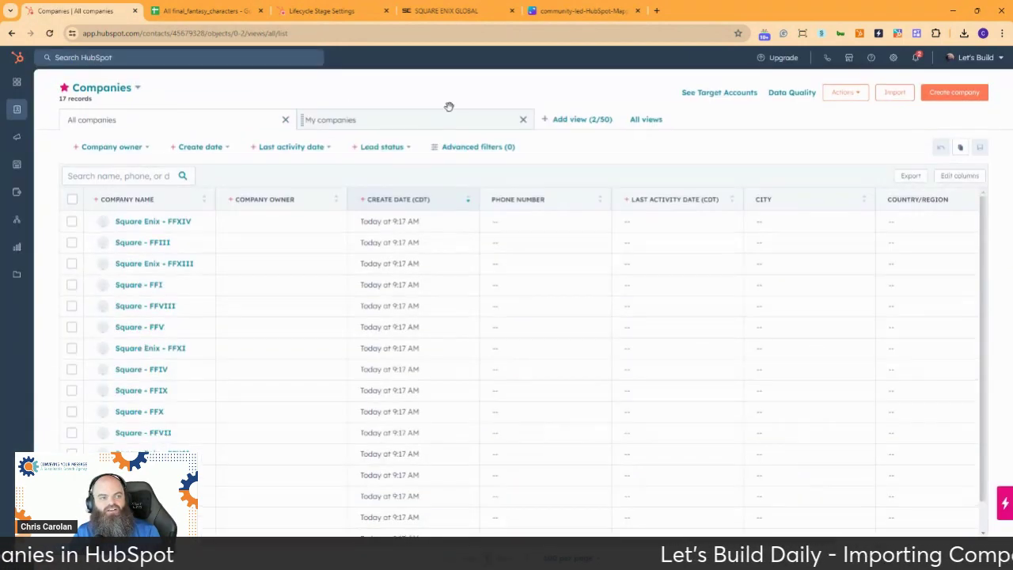
pyautogui.click(975, 95)
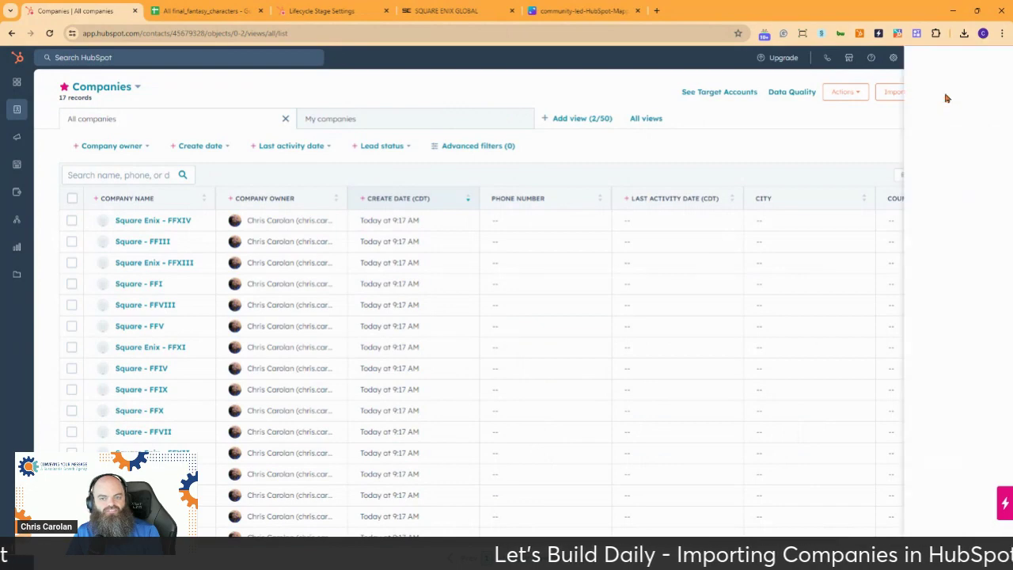
pyautogui.click(432, 11)
pyautogui.click(121, 33)
pyautogui.hotkey('ctrl', 'c')
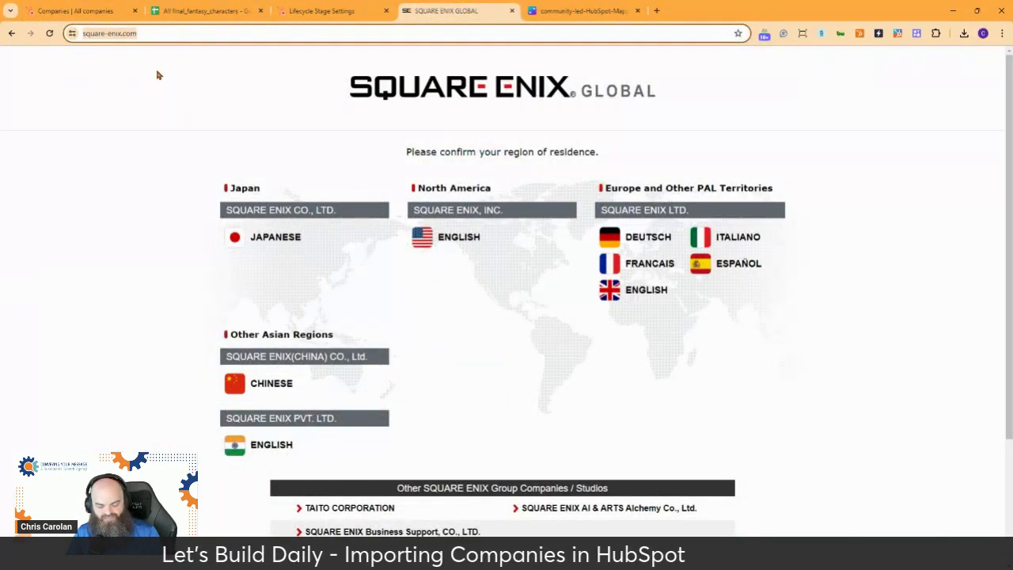
pyautogui.click(75, 11)
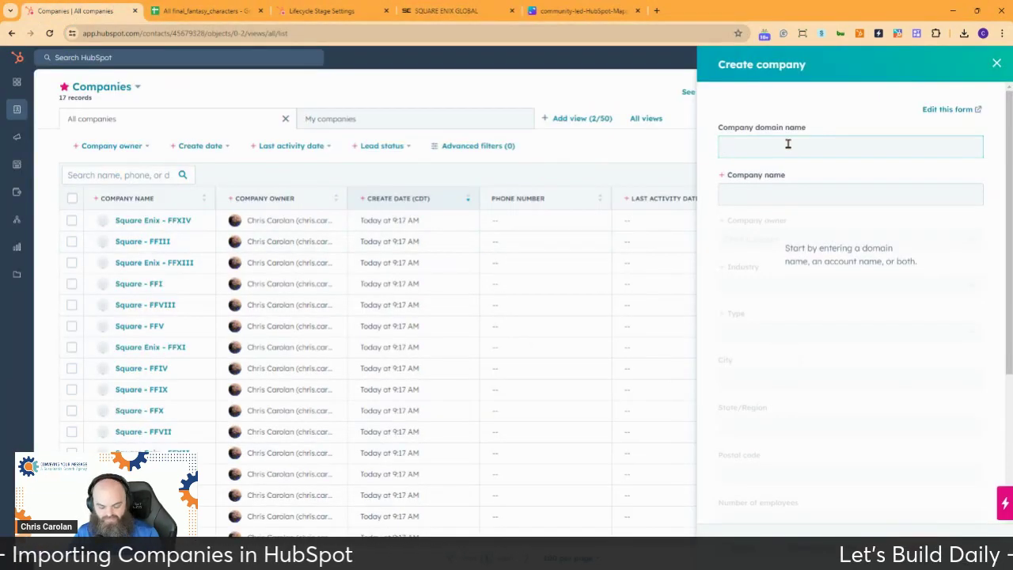
pyautogui.hotkey('ctrl', 'v')
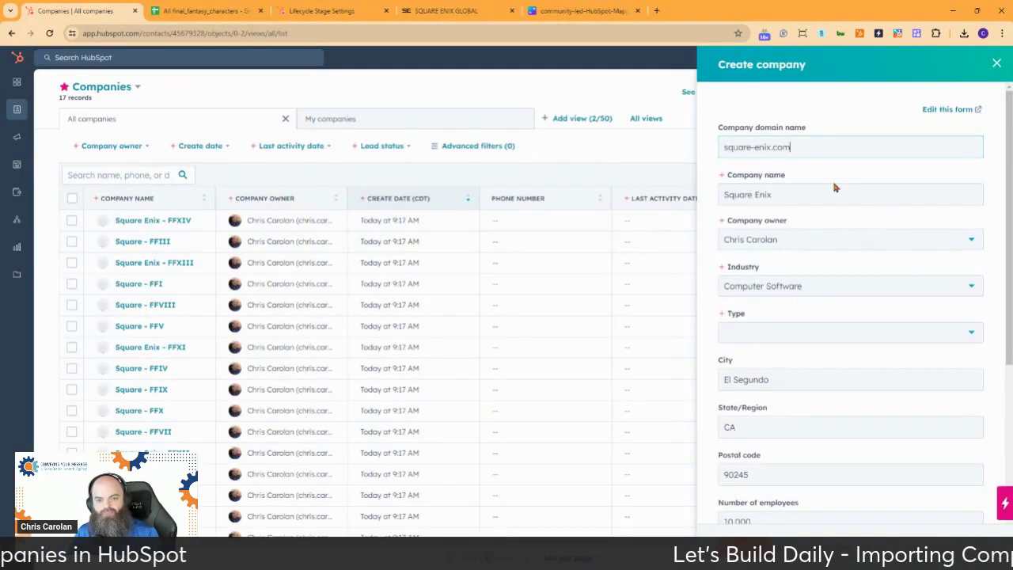
# Review the auto-filled details of the Square Enix company and create the record.
pyautogui.scroll(-2, 833, 188)
pyautogui.scroll(-2, 819, 181)
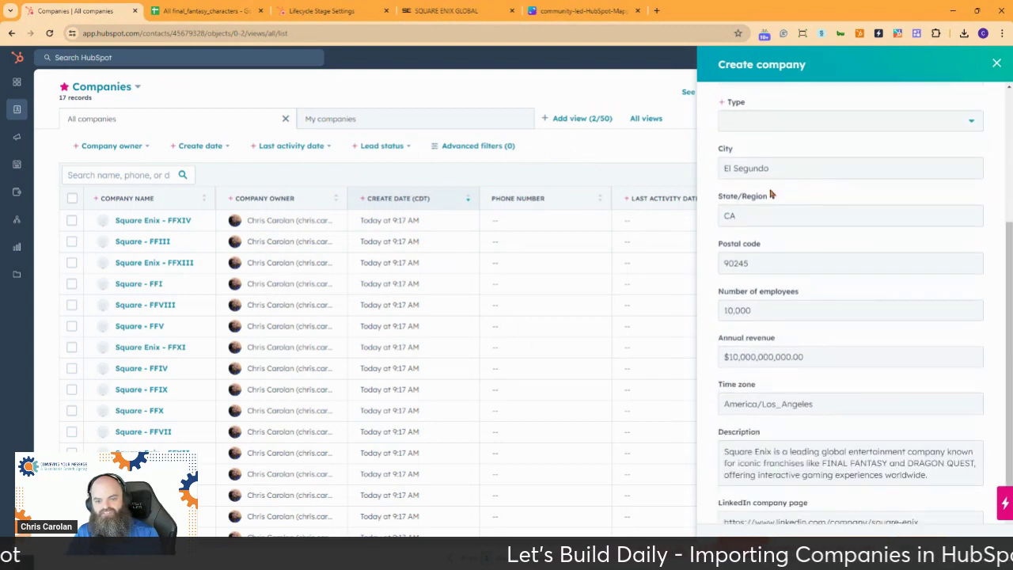
pyautogui.scroll(-1, 830, 381)
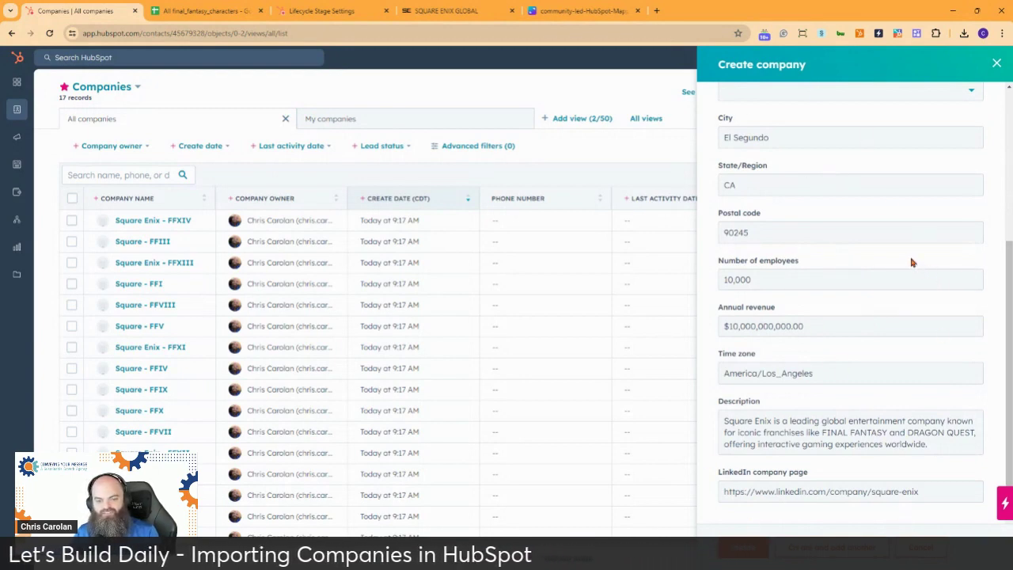
pyautogui.click(736, 550)
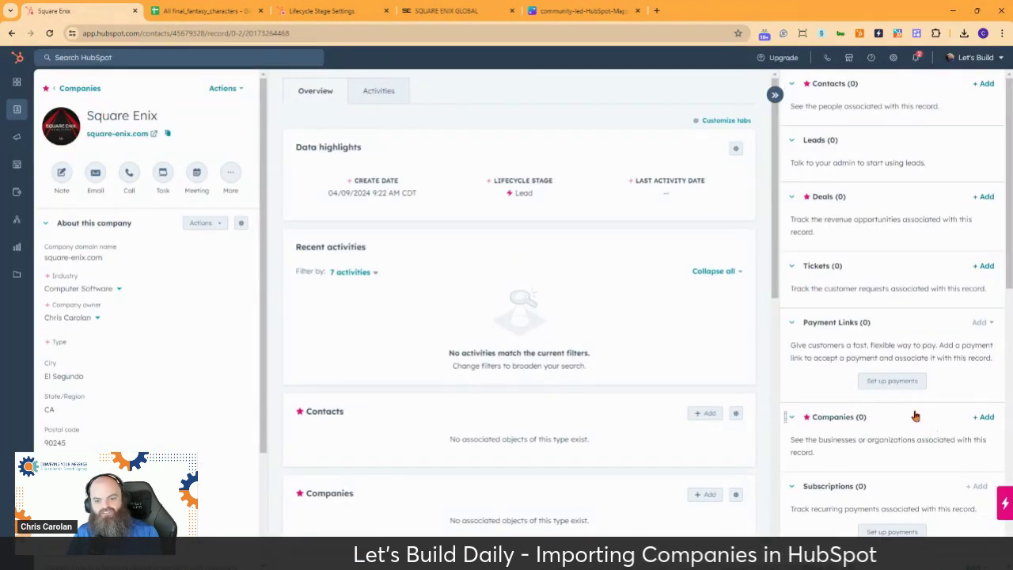
# Start associating existing companies with the Square Enix record and select all ten on the first page, from Square Enix - FFXIV through Square - FFX.
pyautogui.scroll(-2, 958, 373)
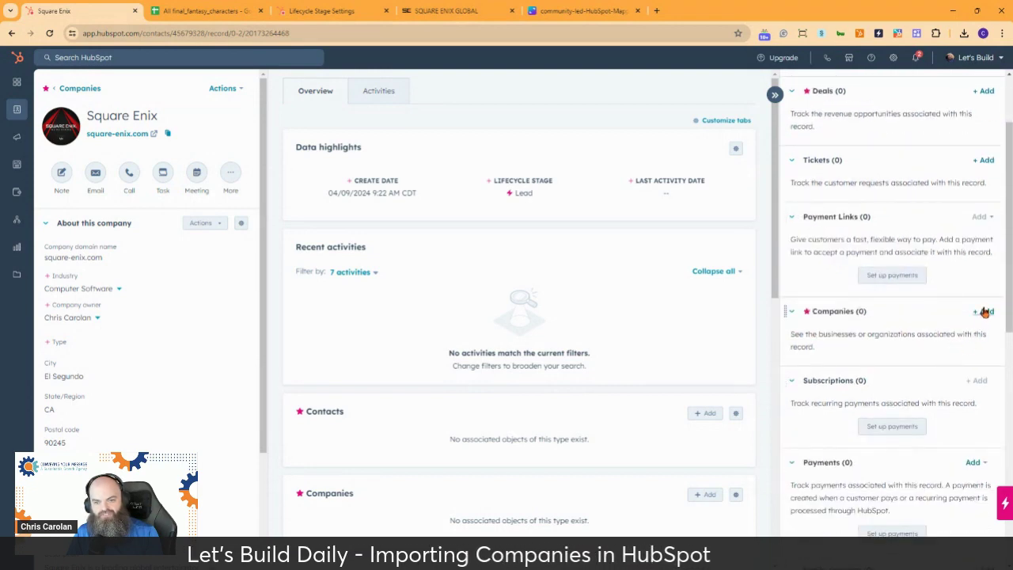
pyautogui.click(986, 311)
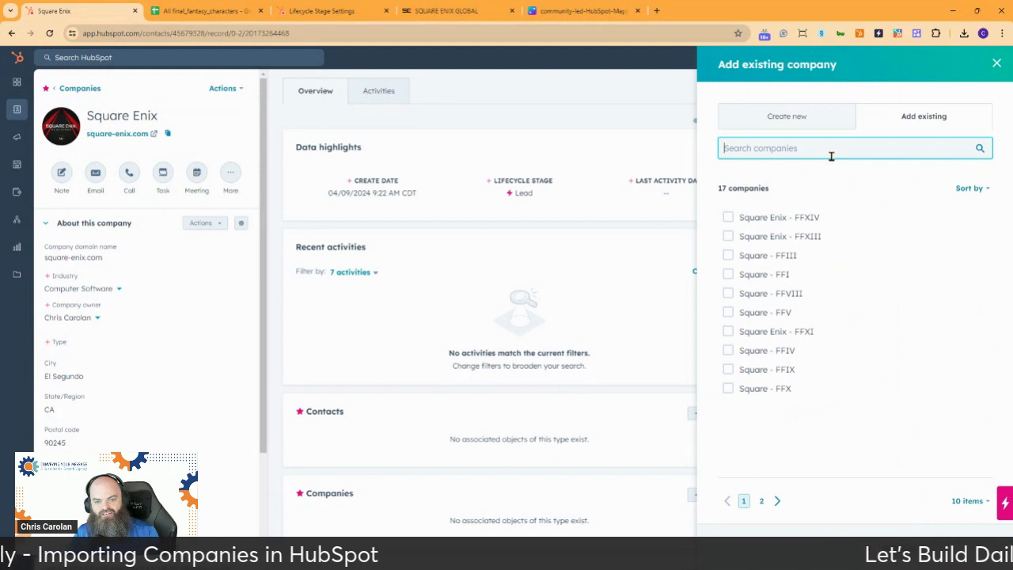
pyautogui.click(728, 217)
pyautogui.click(728, 236)
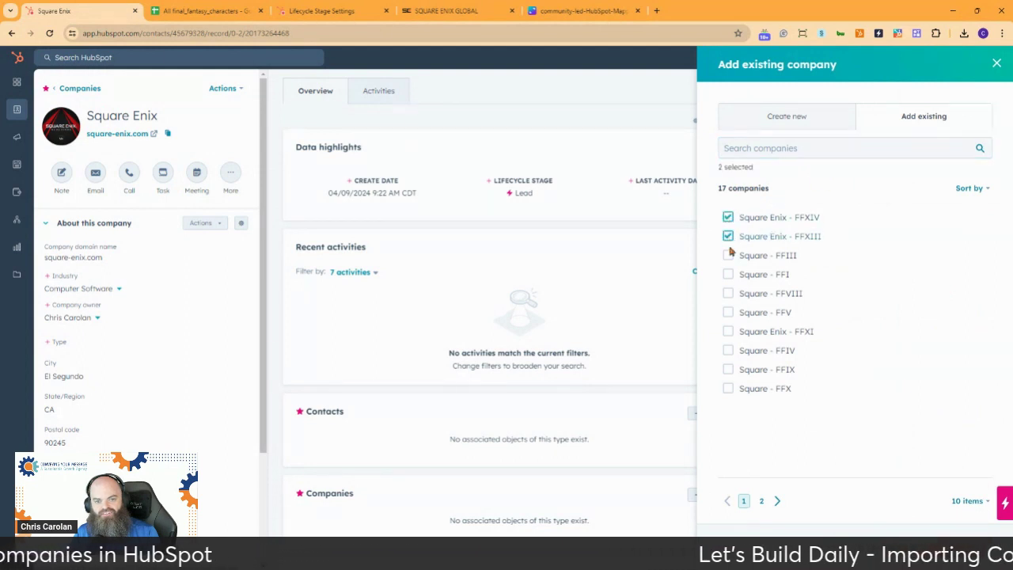
pyautogui.click(728, 255)
pyautogui.click(729, 274)
pyautogui.click(728, 293)
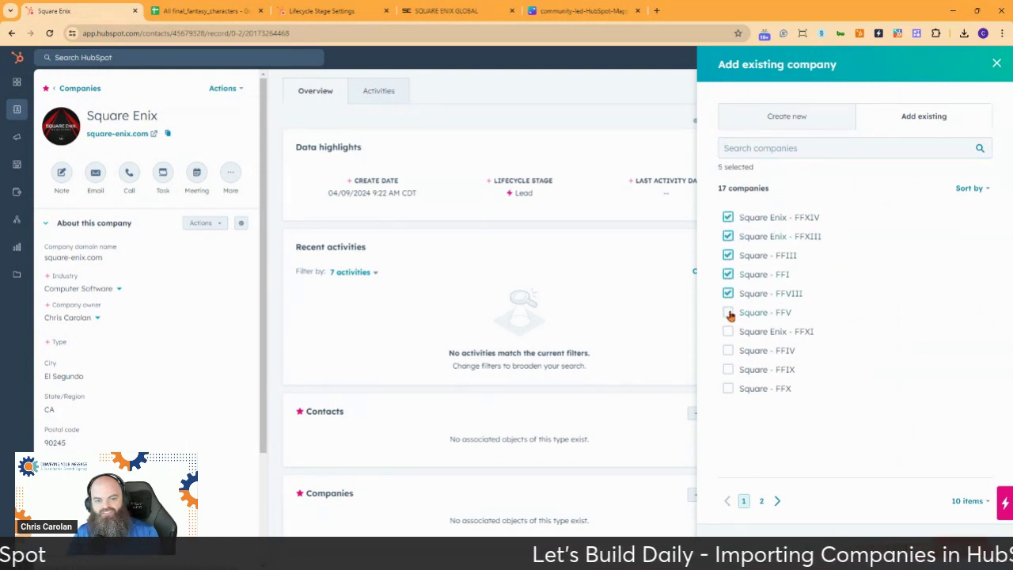
pyautogui.click(729, 312)
pyautogui.click(729, 331)
pyautogui.click(729, 350)
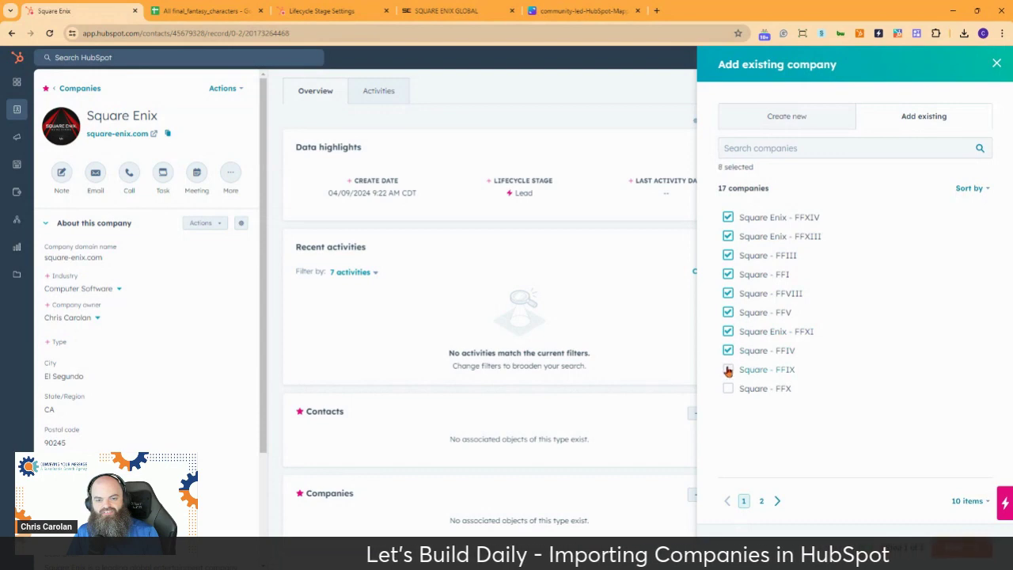
pyautogui.click(729, 370)
pyautogui.click(729, 388)
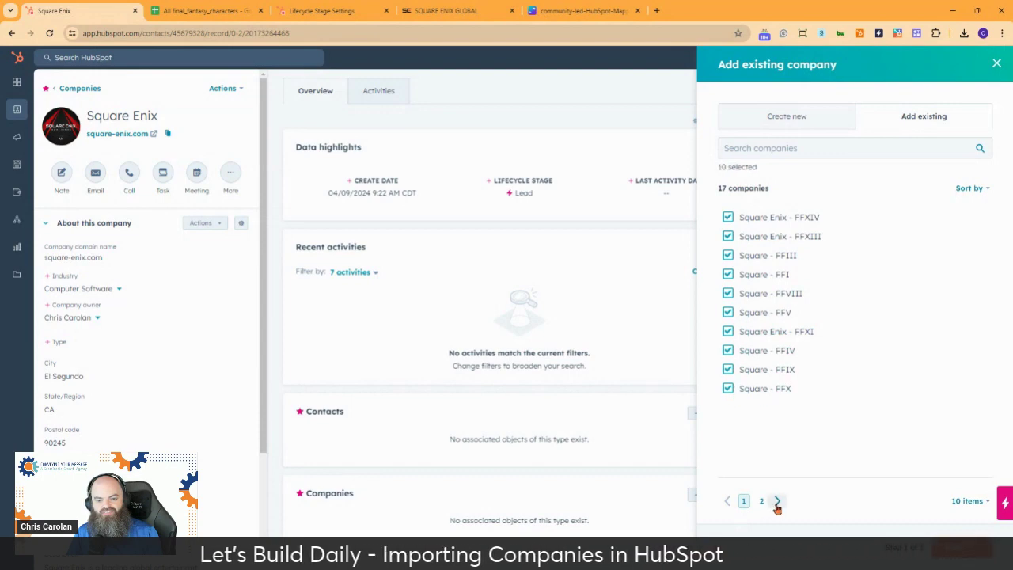
# Add all seven companies on the second page to the selection, from Square - FFVII through Square - FFII.
pyautogui.click(777, 503)
pyautogui.scroll(-3, 826, 385)
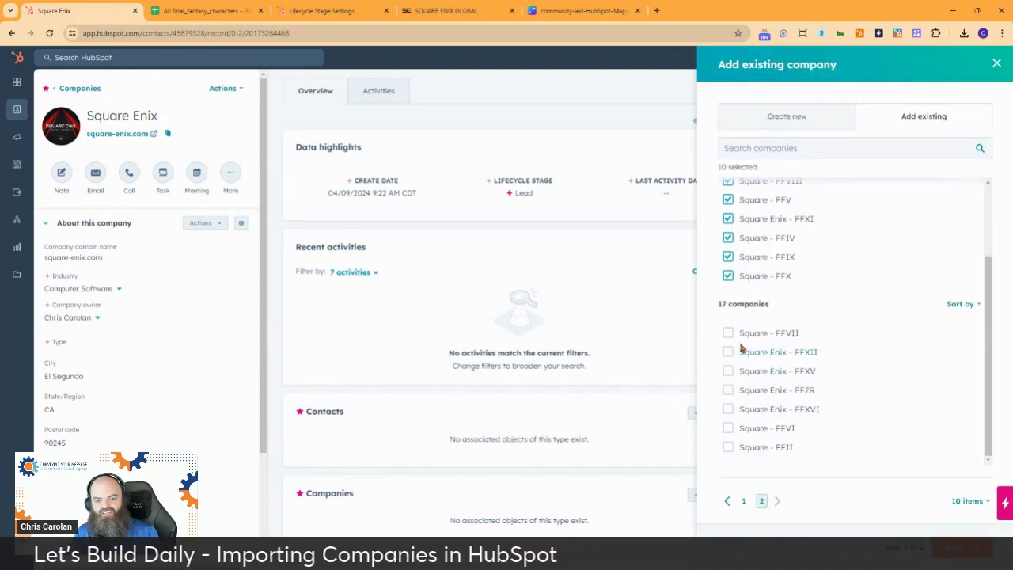
pyautogui.click(728, 333)
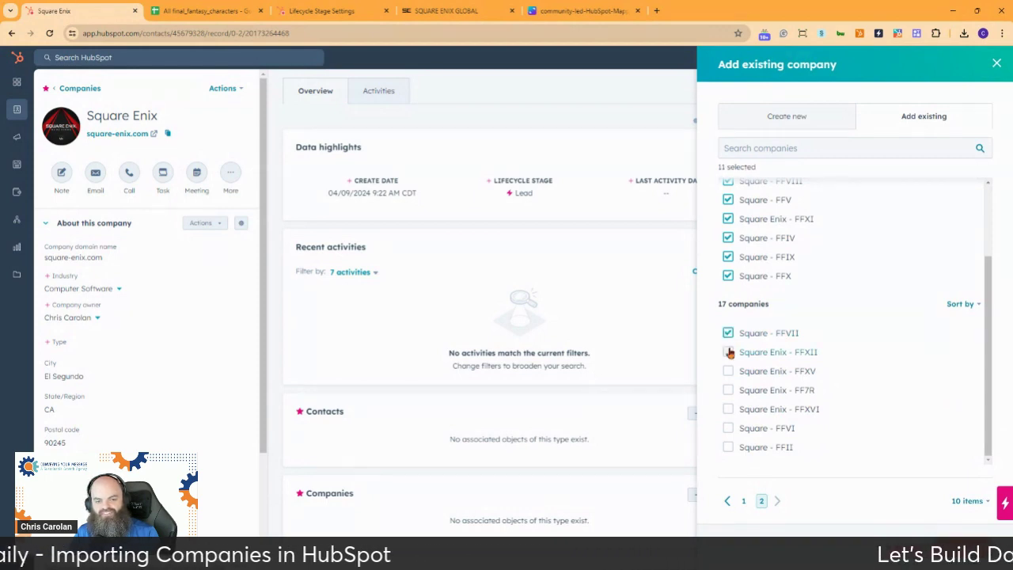
pyautogui.click(729, 353)
pyautogui.click(729, 372)
pyautogui.click(728, 391)
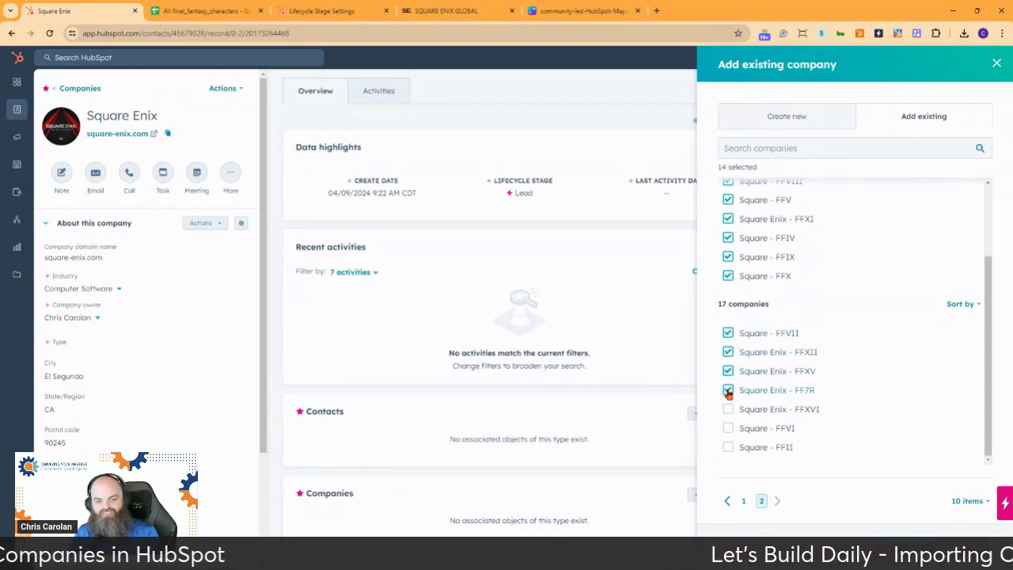
pyautogui.click(728, 409)
pyautogui.click(728, 429)
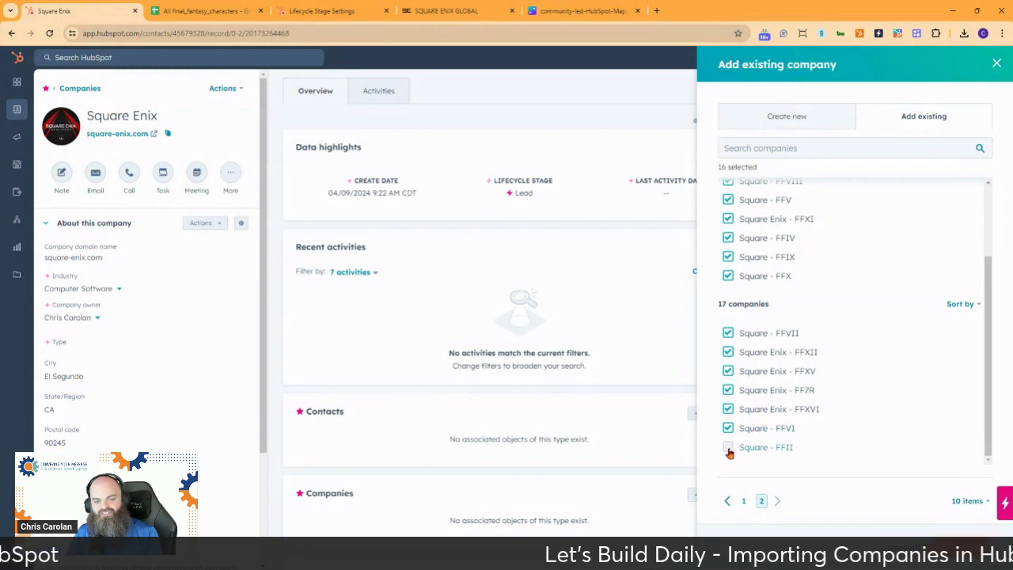
pyautogui.click(728, 448)
# Review the selected companies, save their associations without adding association labels, and check the Square Enix record's associated companies.
pyautogui.scroll(1, 865, 394)
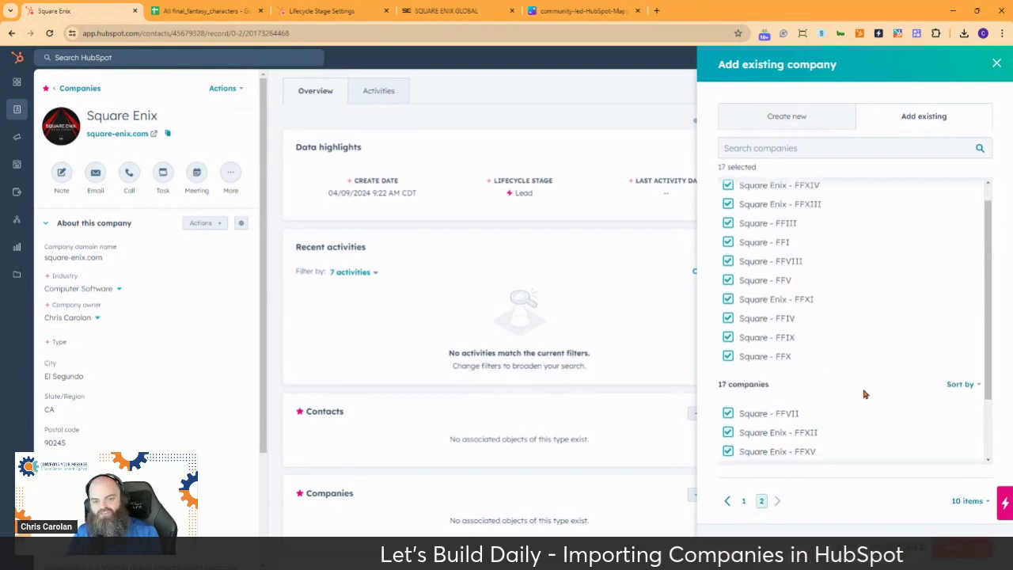
pyautogui.scroll(1, 865, 394)
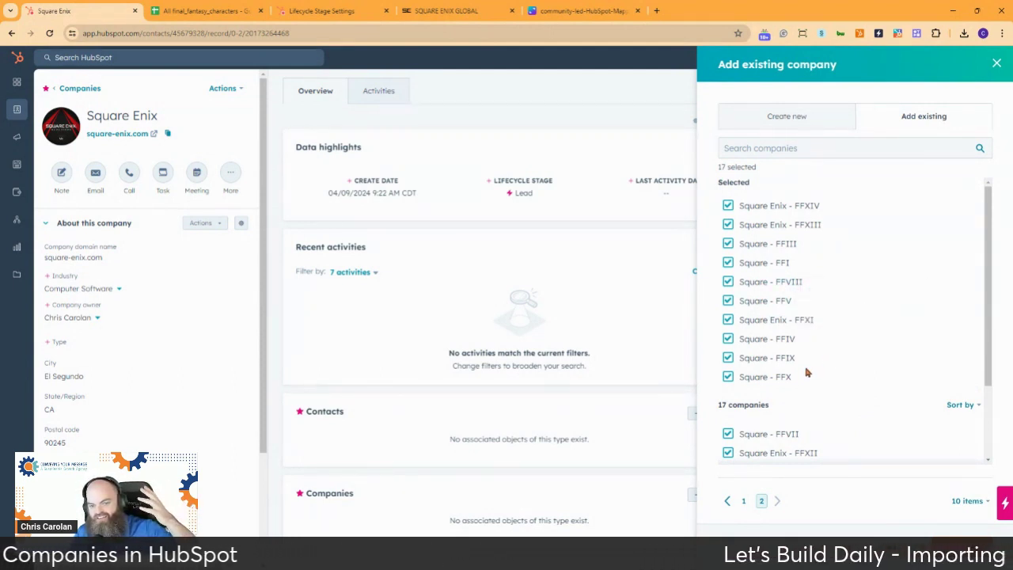
pyautogui.moveTo(787, 359)
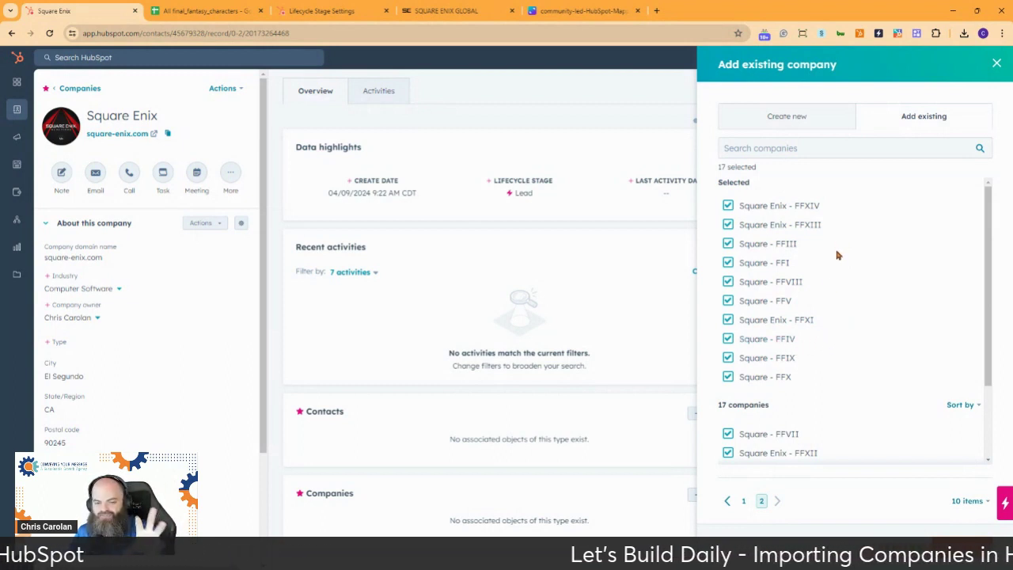
pyautogui.scroll(-2, 837, 267)
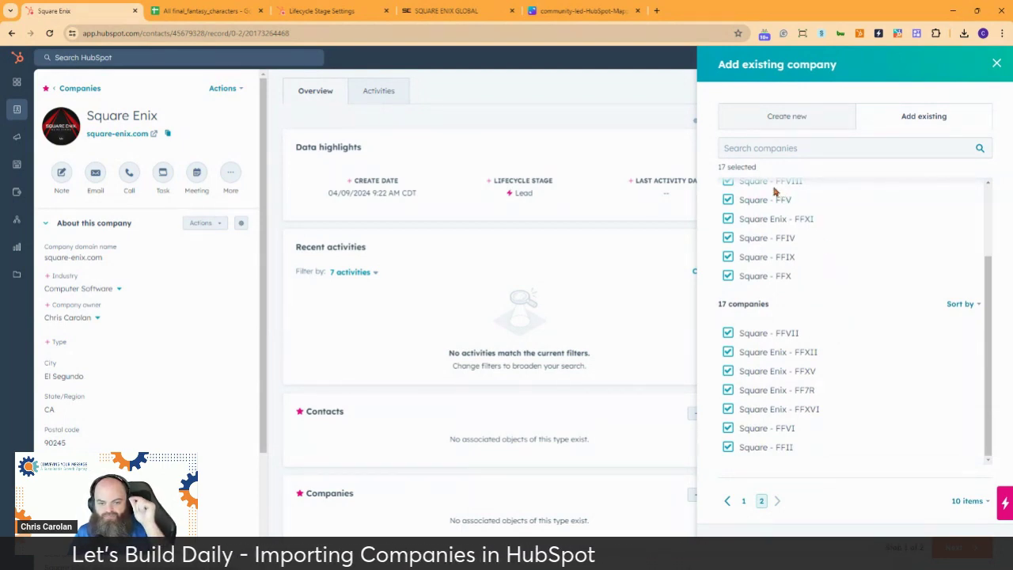
pyautogui.moveTo(772, 201)
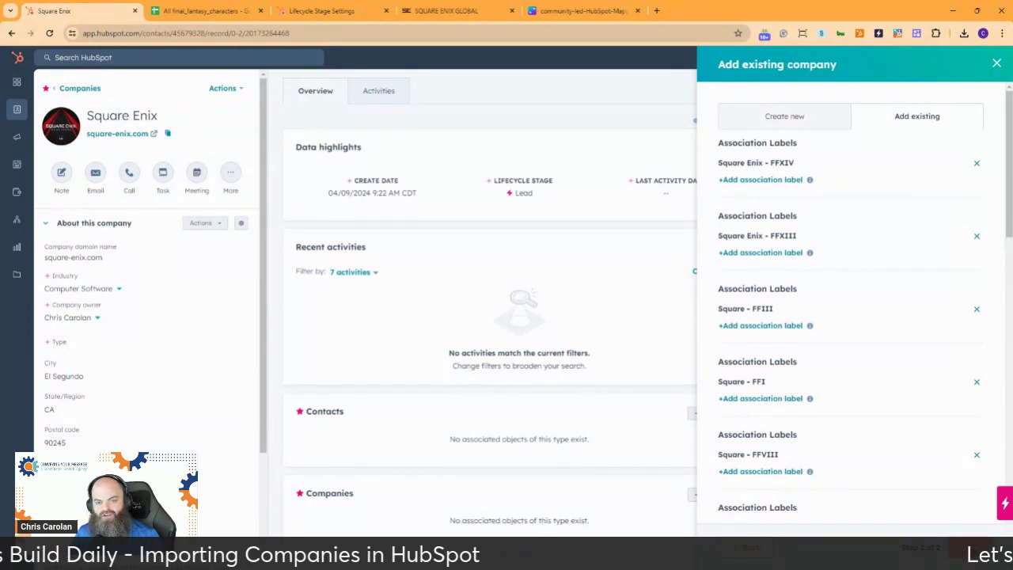
pyautogui.click(751, 547)
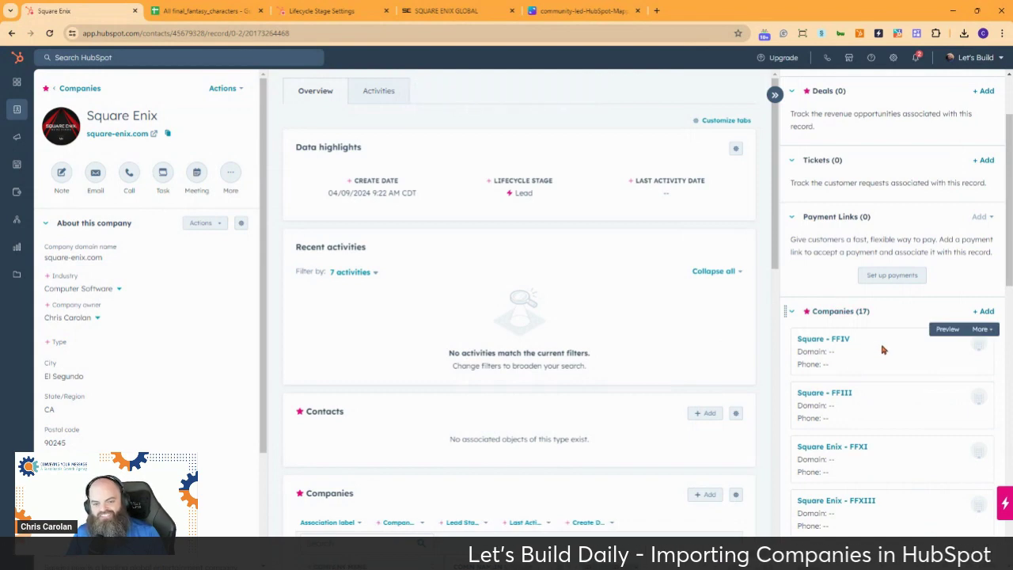
pyautogui.scroll(-3, 883, 349)
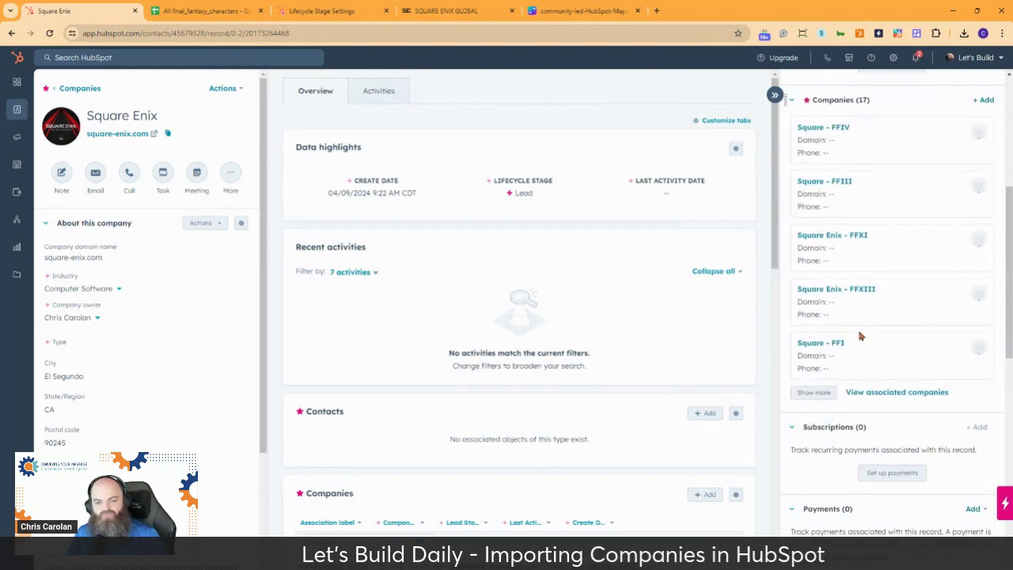
pyautogui.scroll(2, 860, 336)
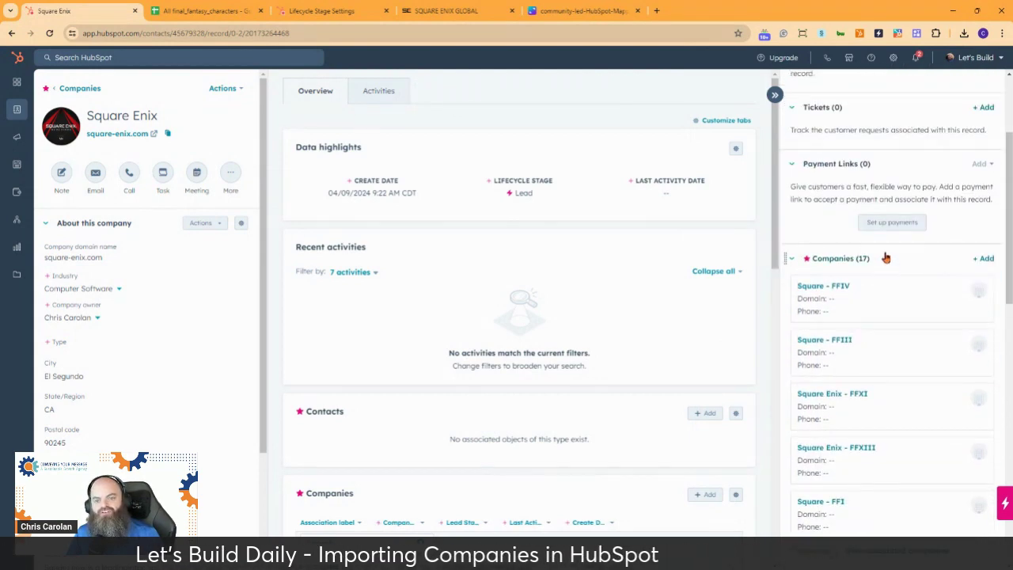